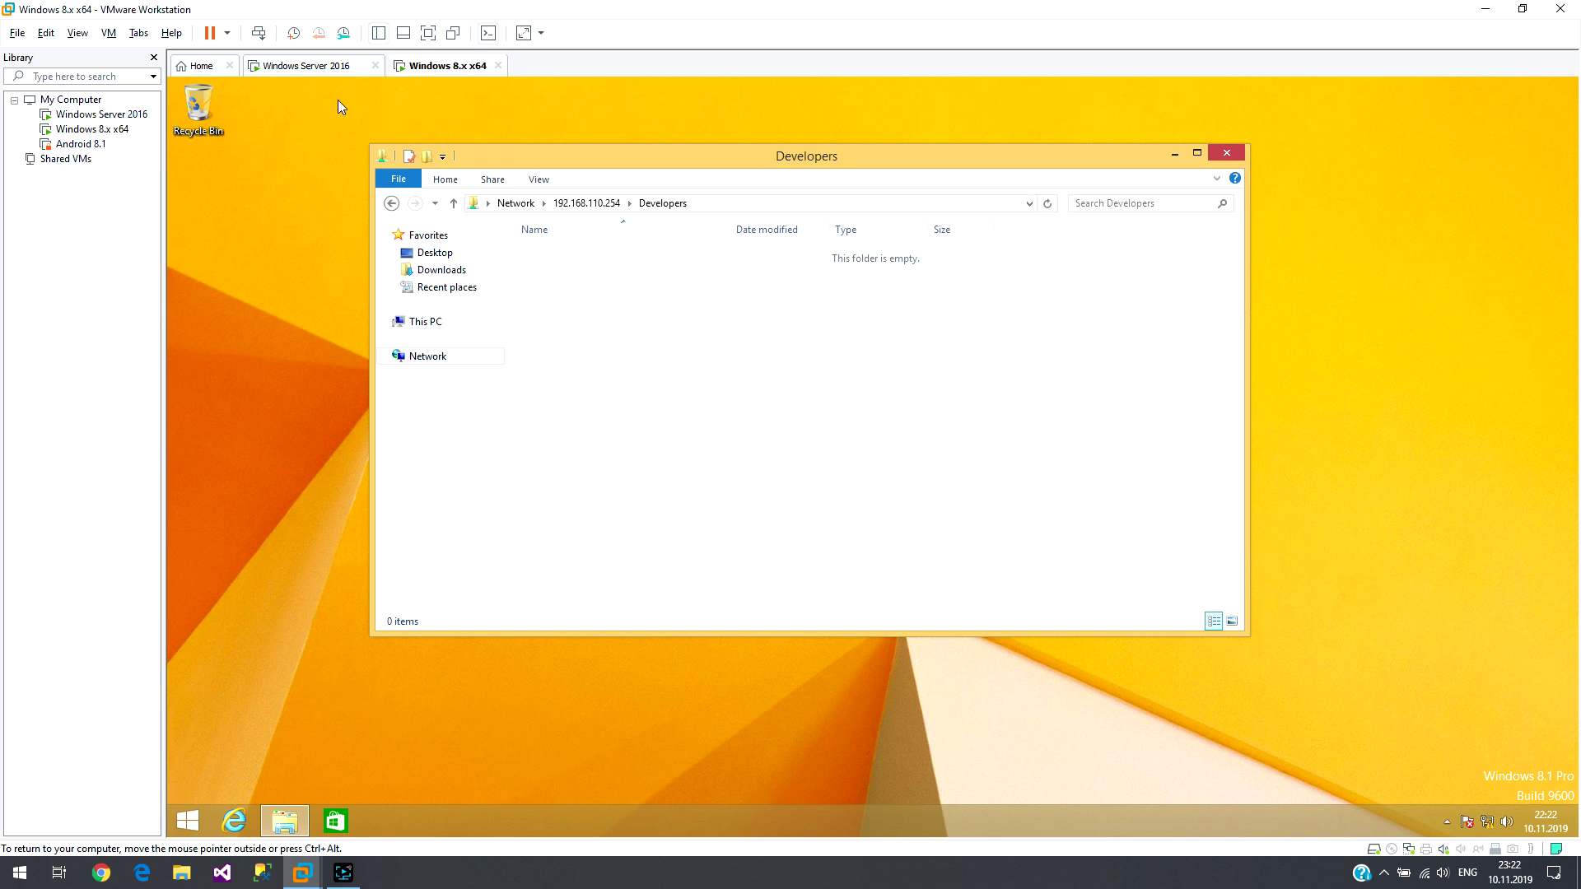
Step: Leave the empty Developers network folder and show This PC in File Explorer
left_click(432, 322)
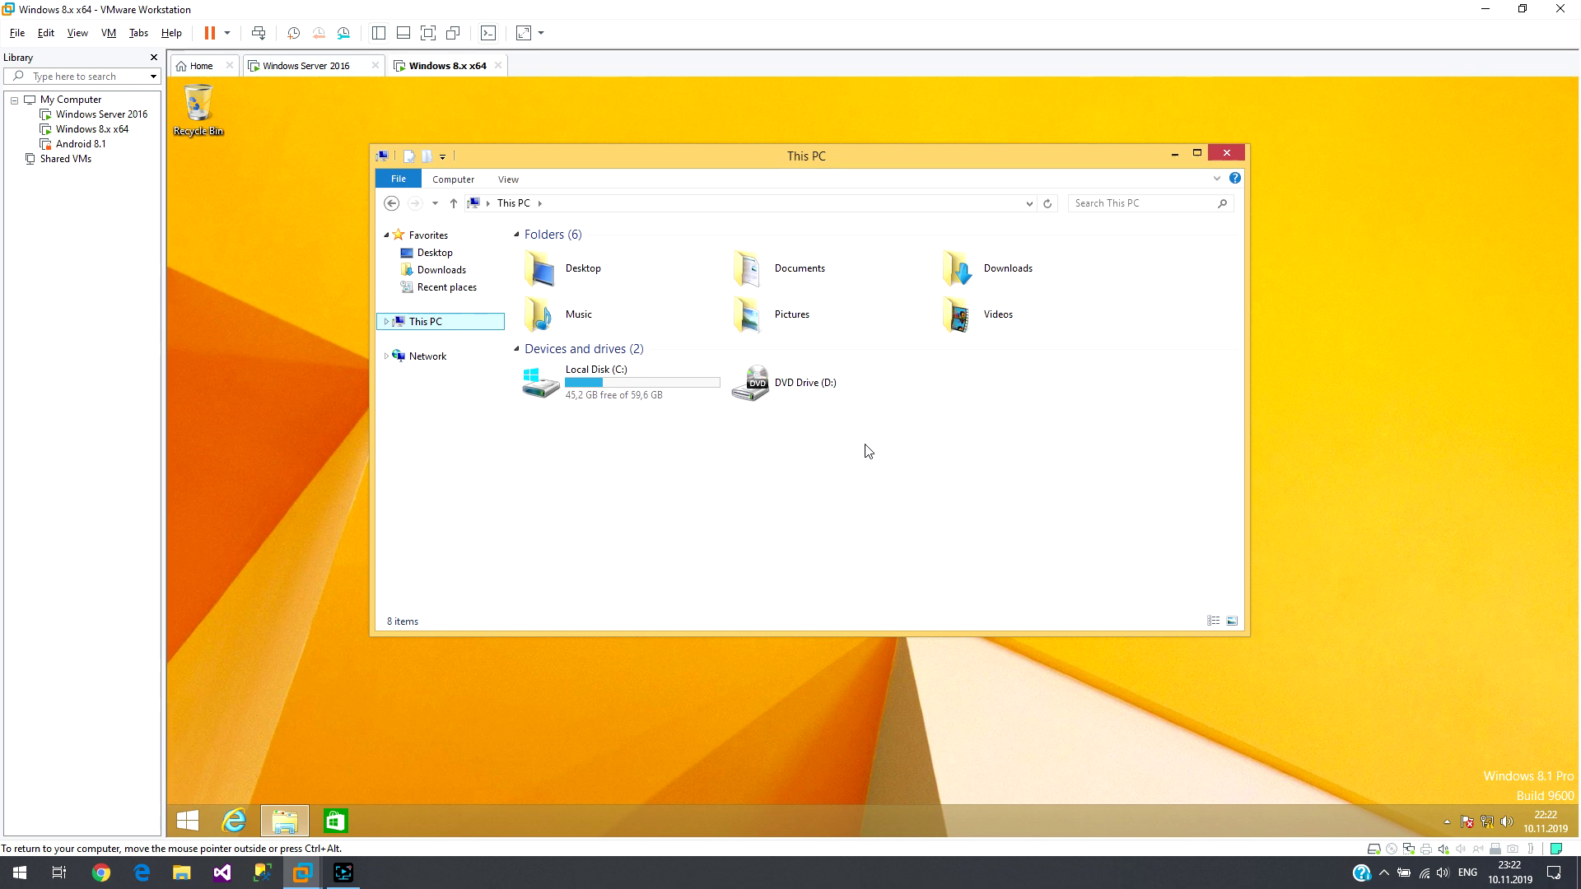
Step: Switch to the Windows Server 2016 VM and view it full screen
left_click(309, 67)
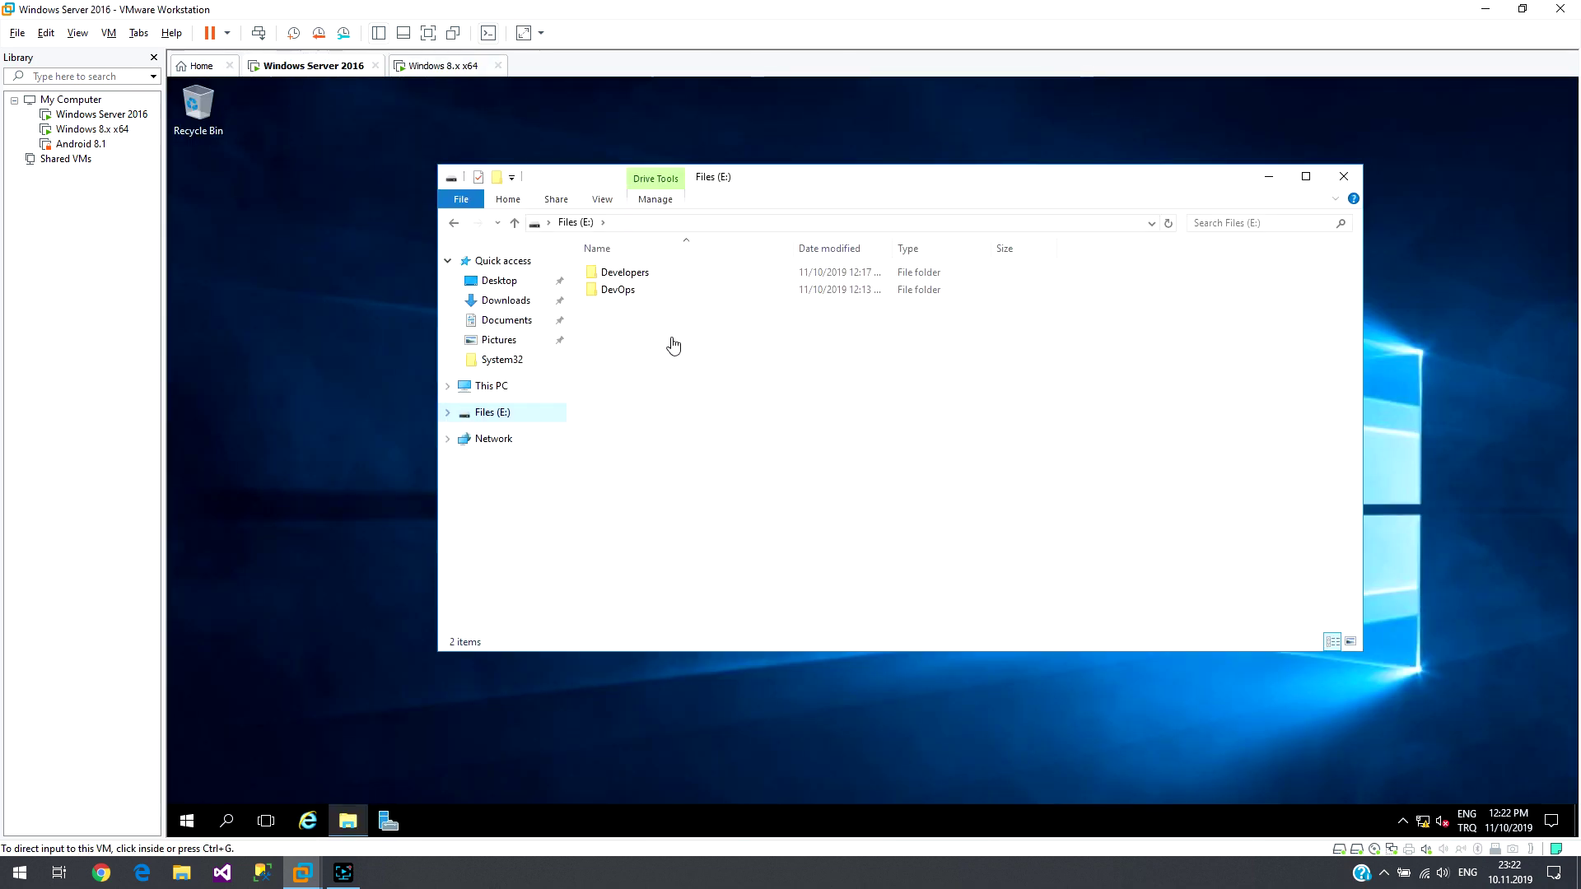
left_click(188, 820)
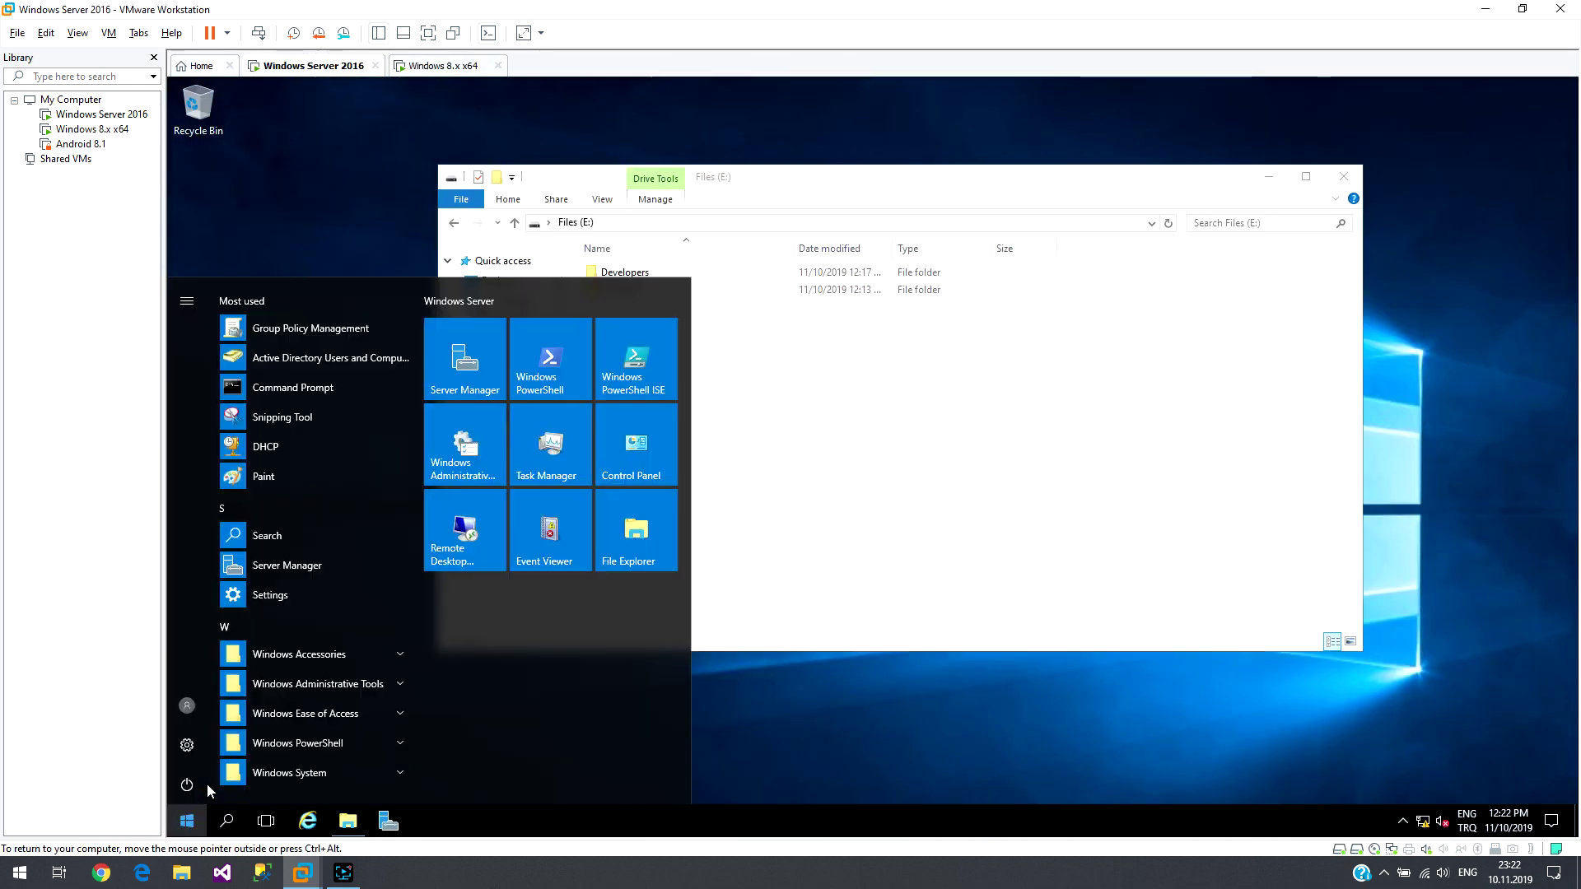
left_click(304, 240)
left_click(434, 34)
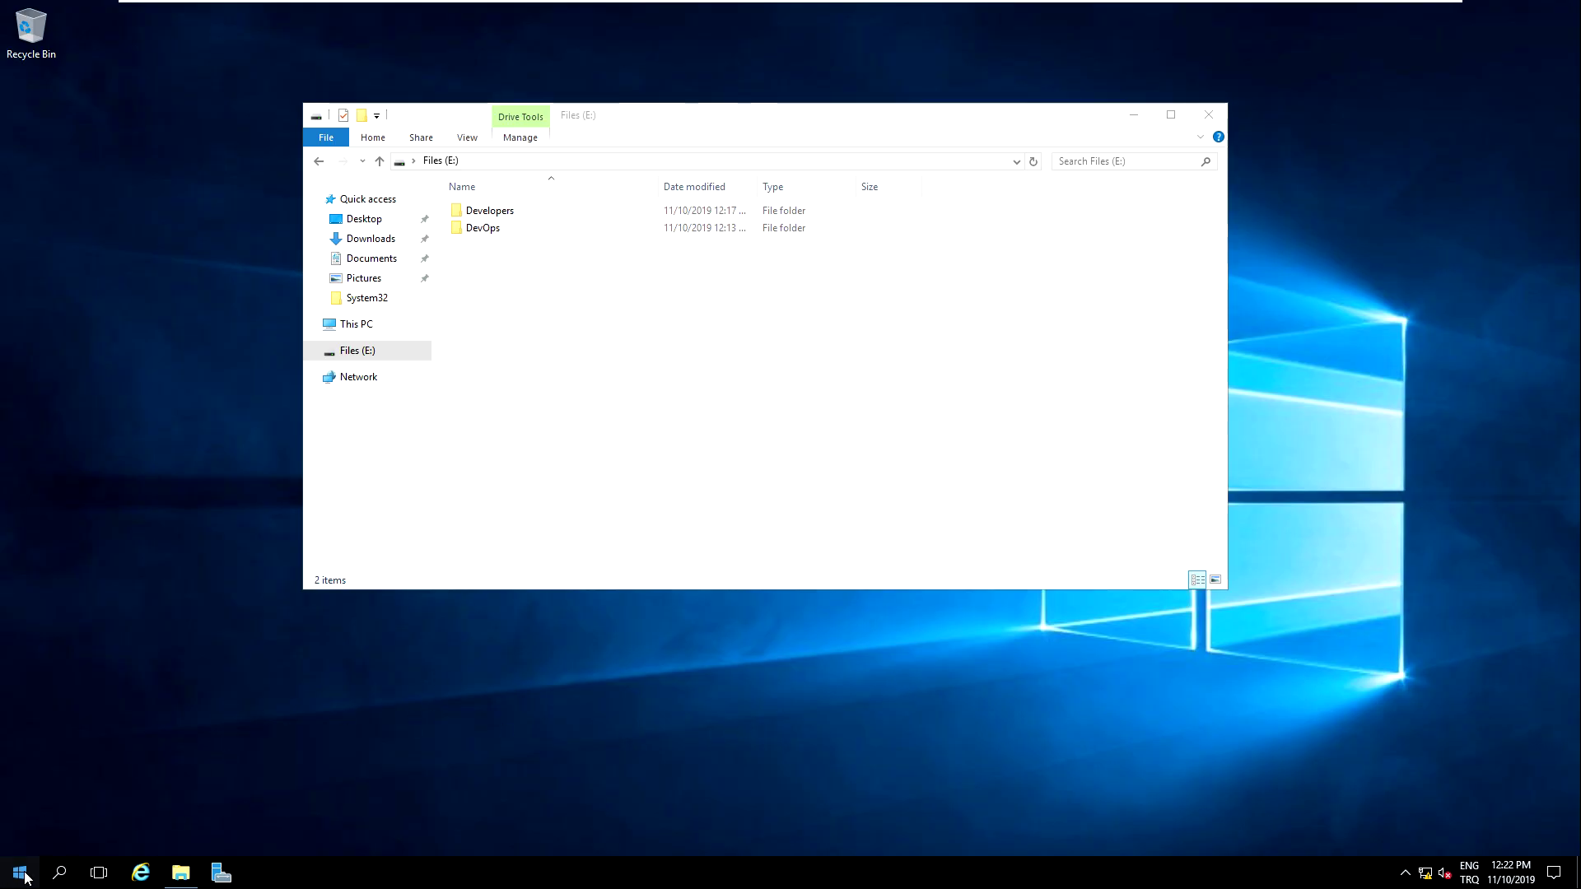
Step: Launch Group Policy Management and select the Developer OU under Software > Users
left_click(20, 873)
left_click(177, 387)
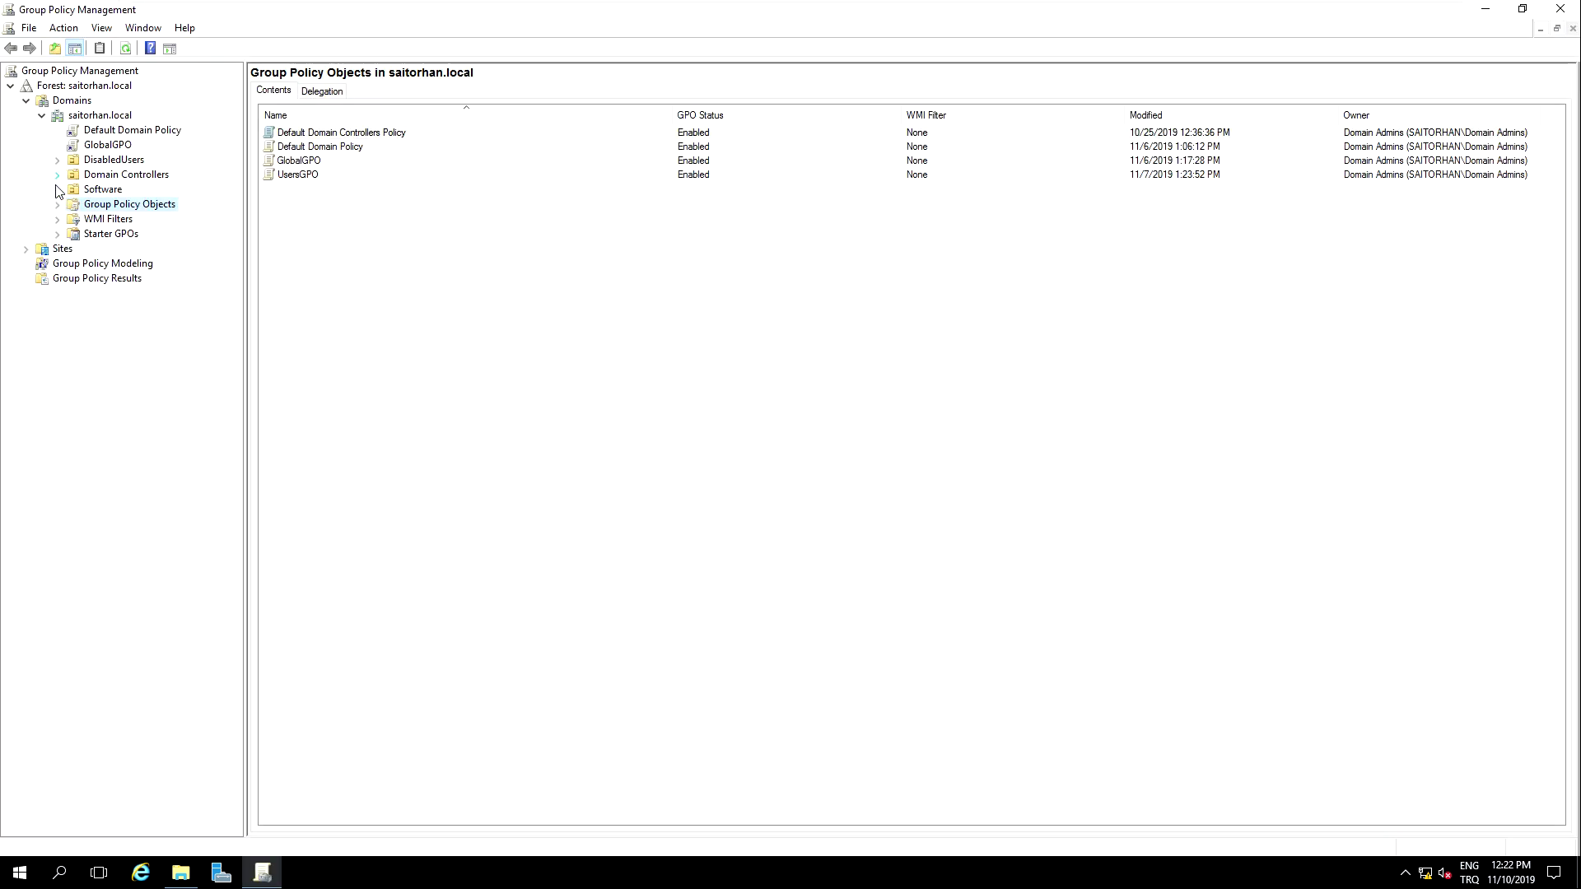
left_click(57, 190)
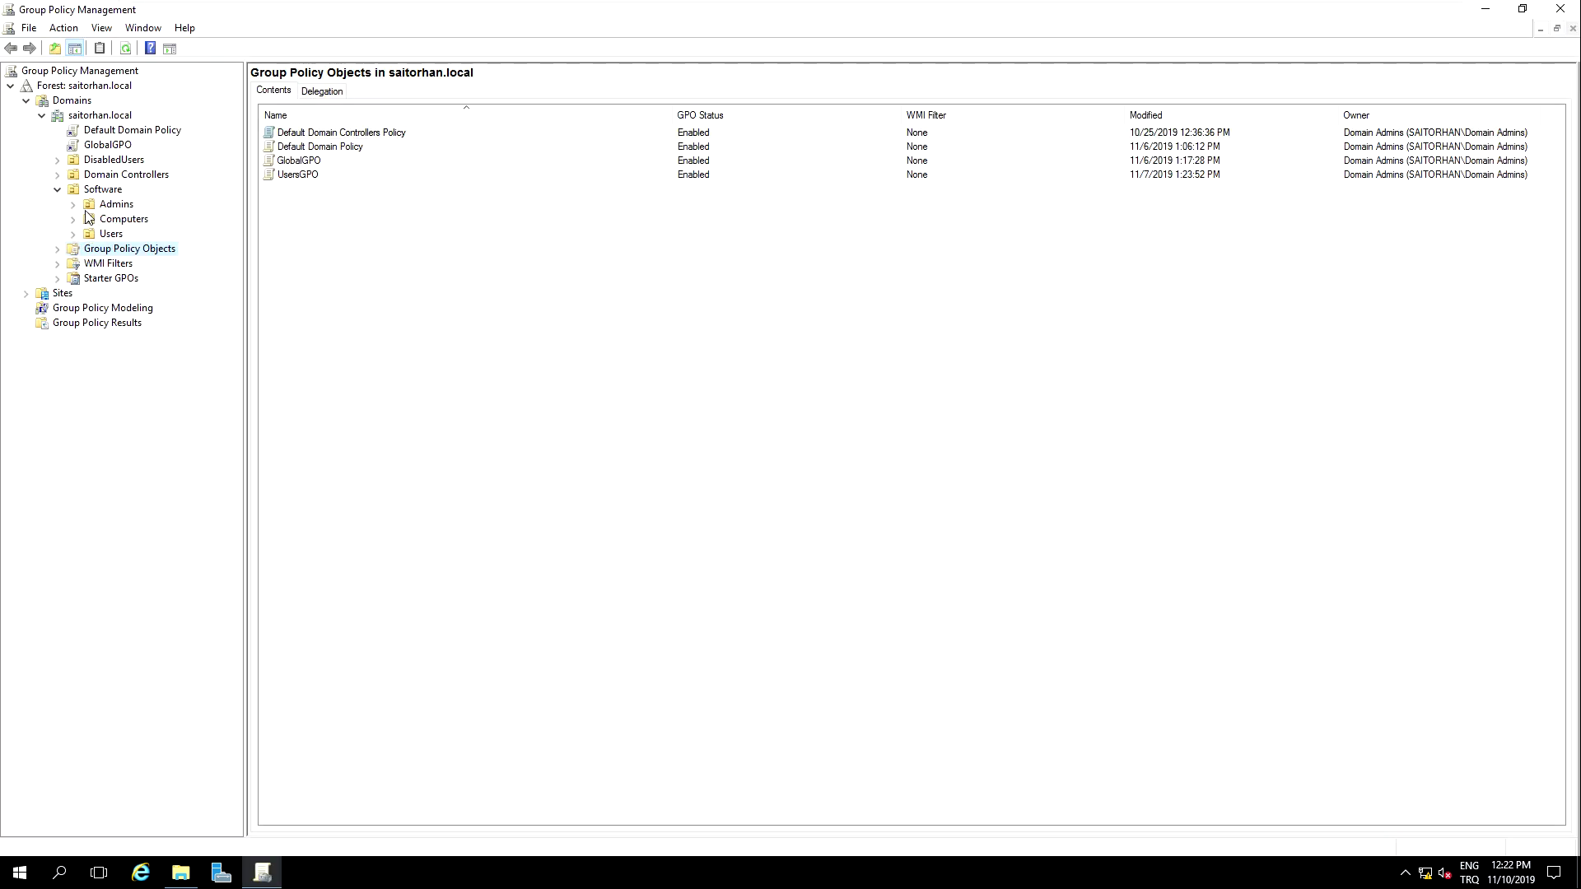
left_click(73, 234)
left_click(116, 249)
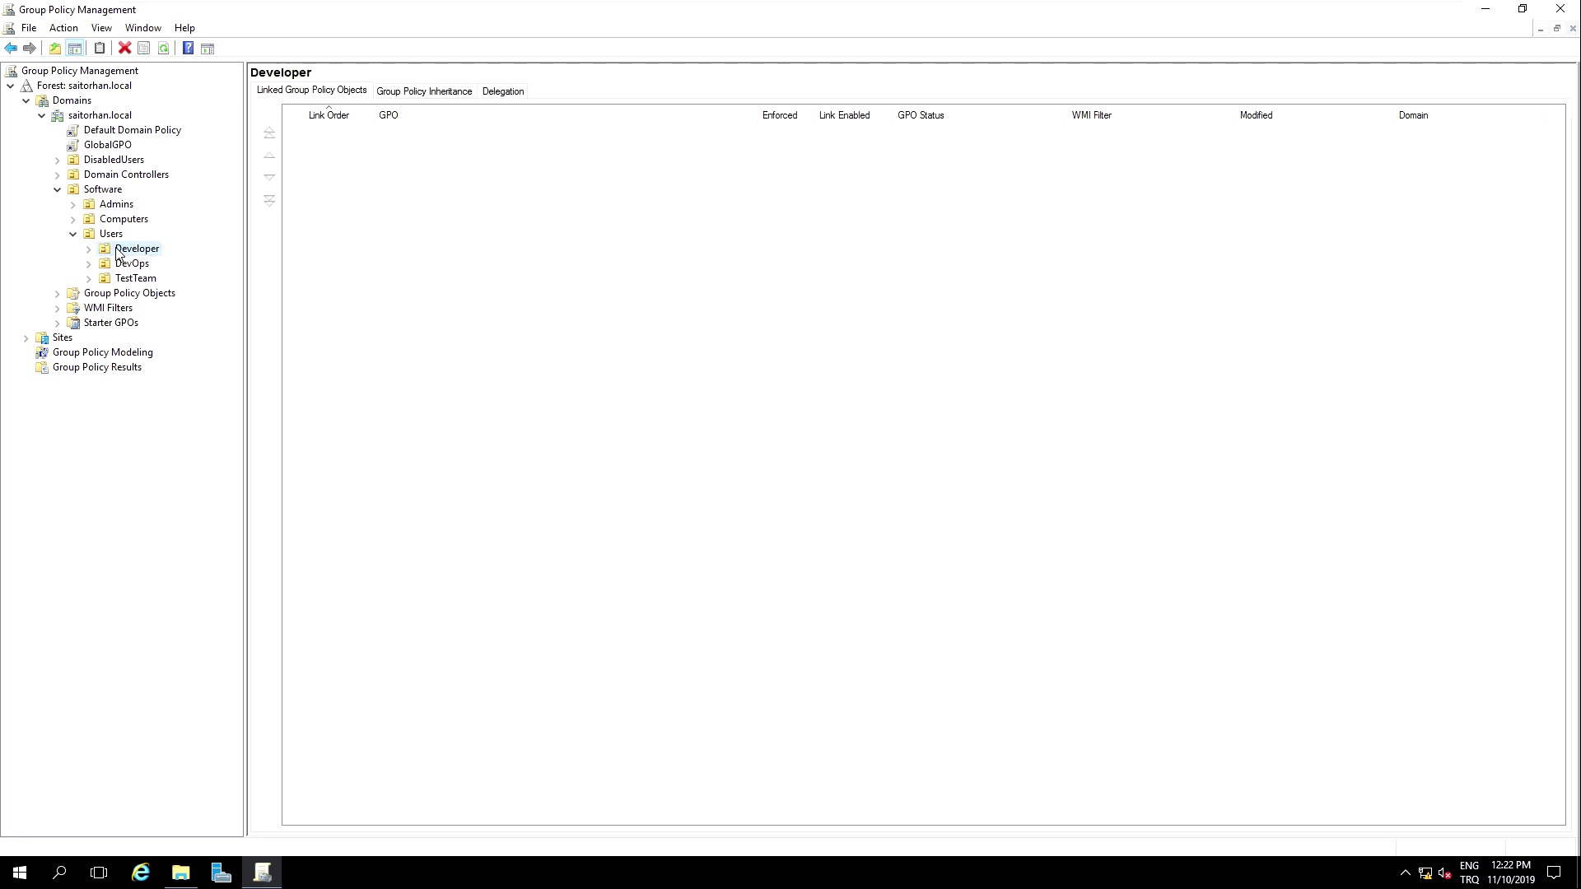
Step: Create a GPO named Develoepers_File linked to the Developer OU, then expand the OU
right_click(119, 250)
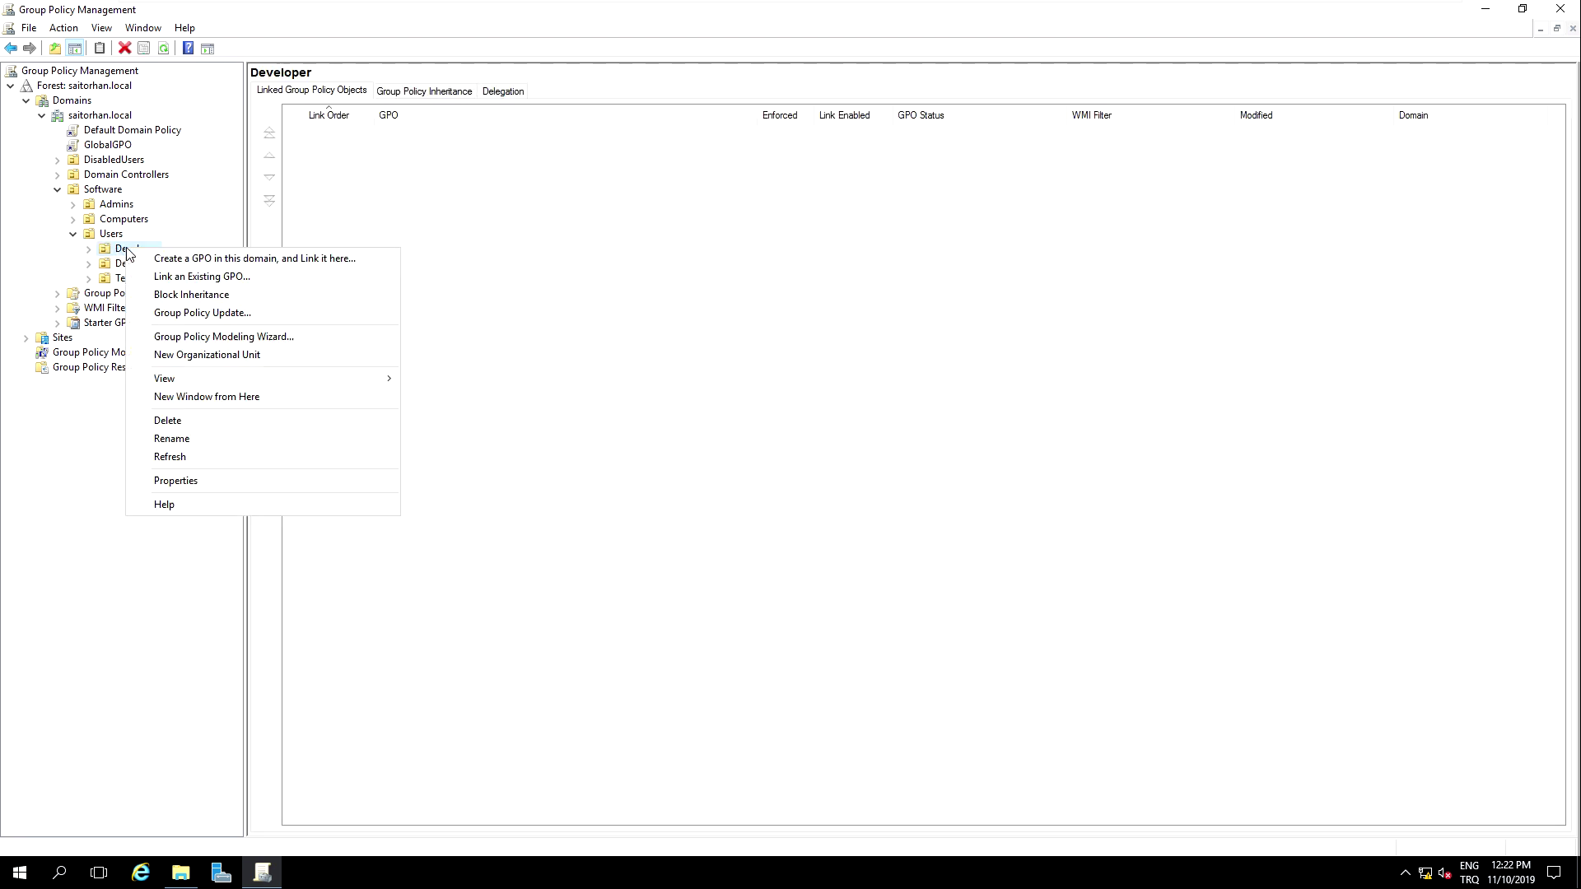
left_click(220, 260)
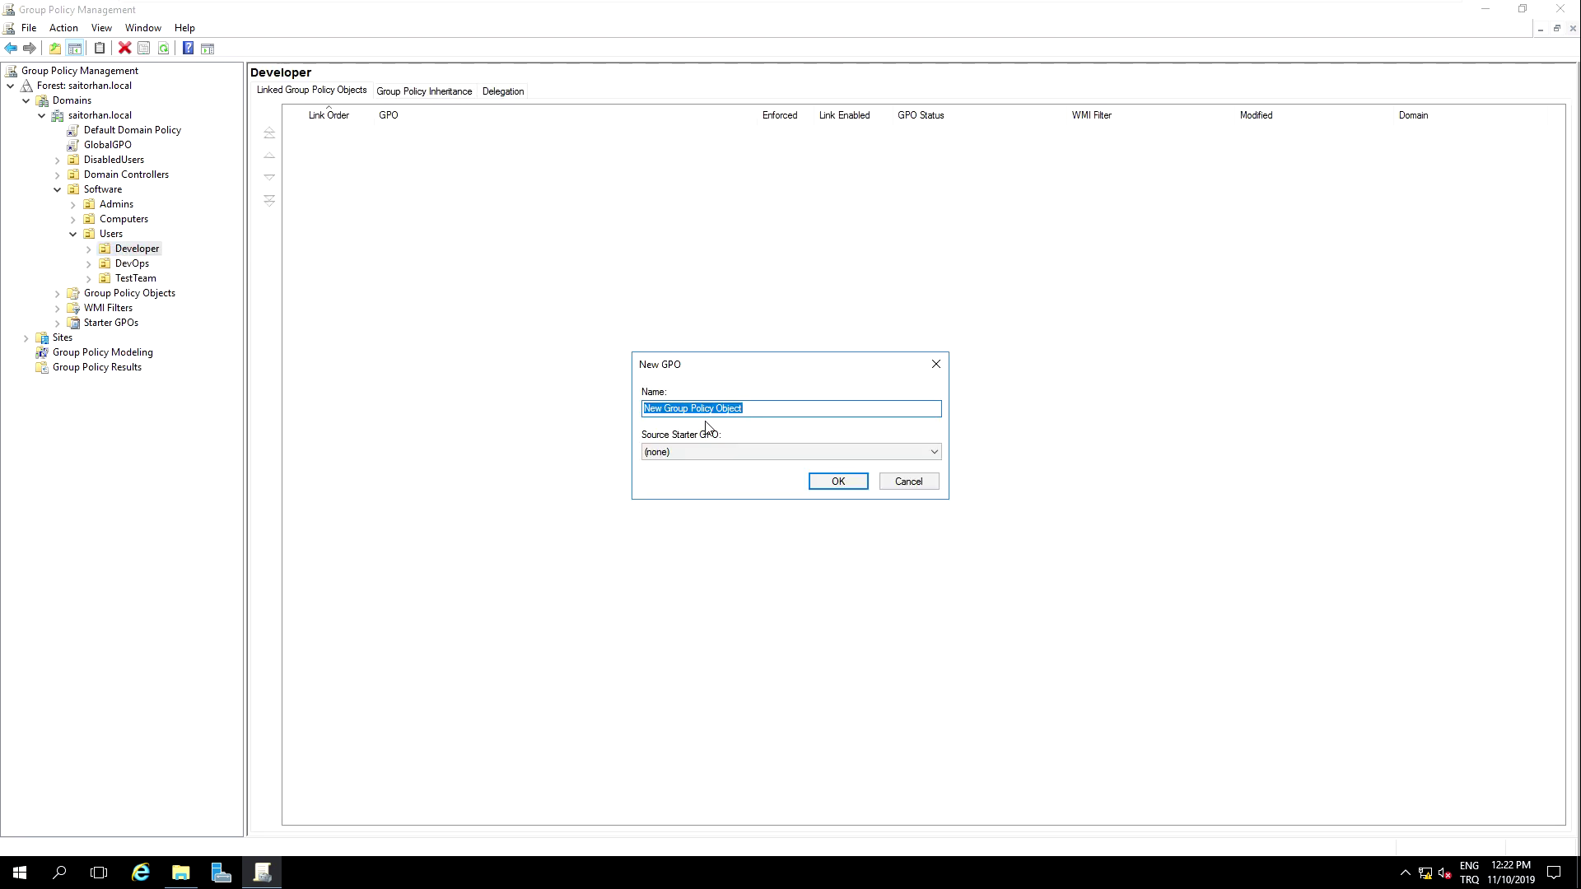
type("Develoepers_File")
left_click(819, 483)
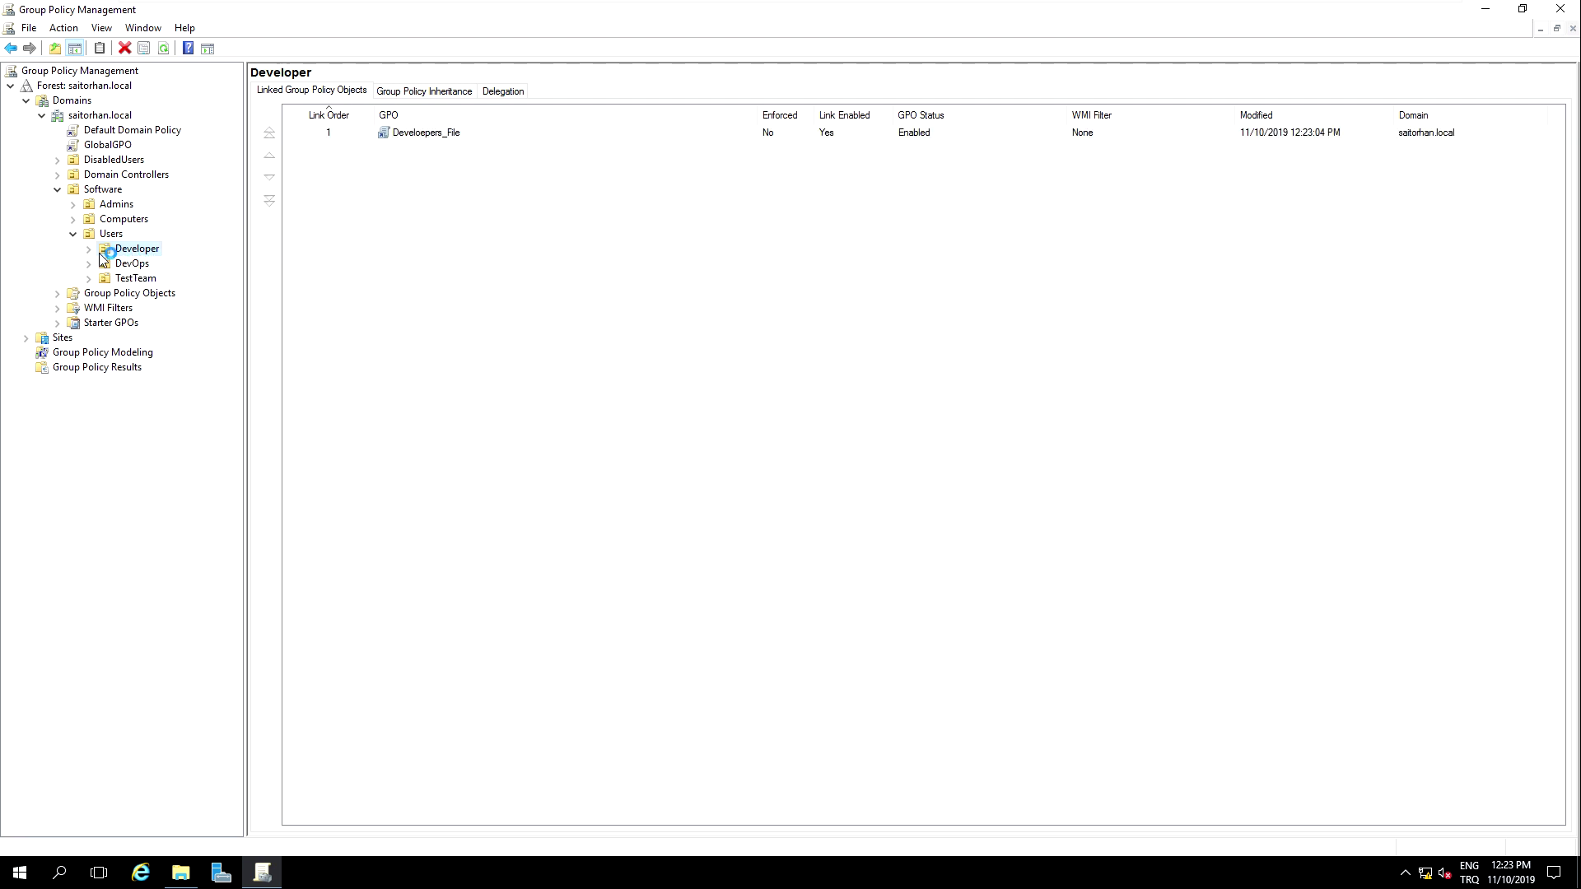
left_click(89, 248)
Step: Edit Develoepers_File in a maximized editor at User Configuration > Preferences > Windows Settings > Drive Maps
left_click(142, 263)
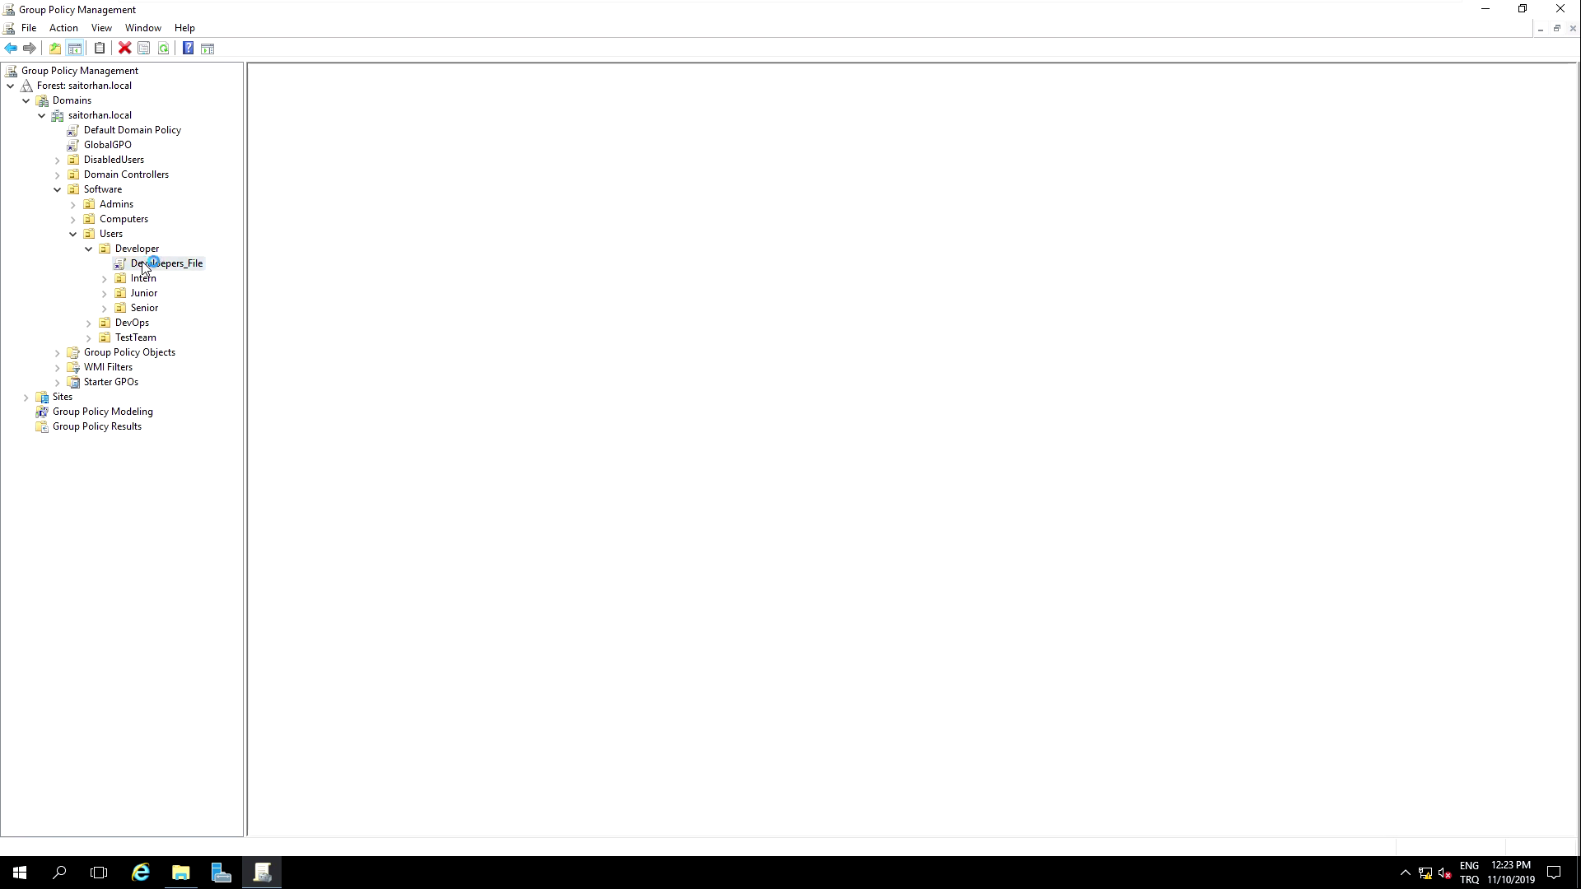
right_click(149, 266)
left_click(189, 272)
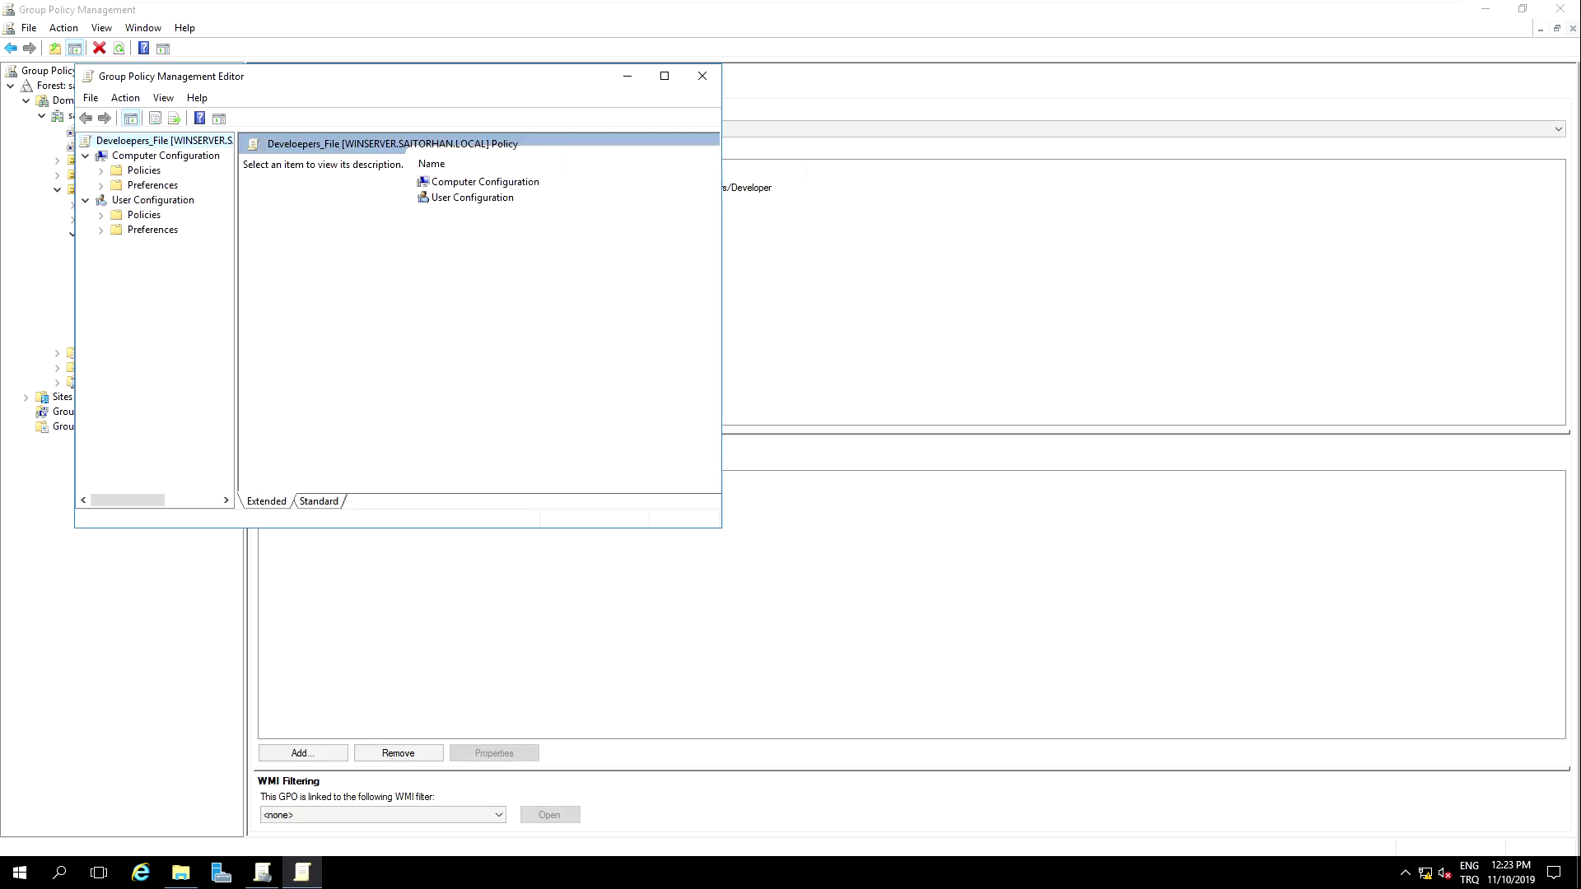
left_click(664, 77)
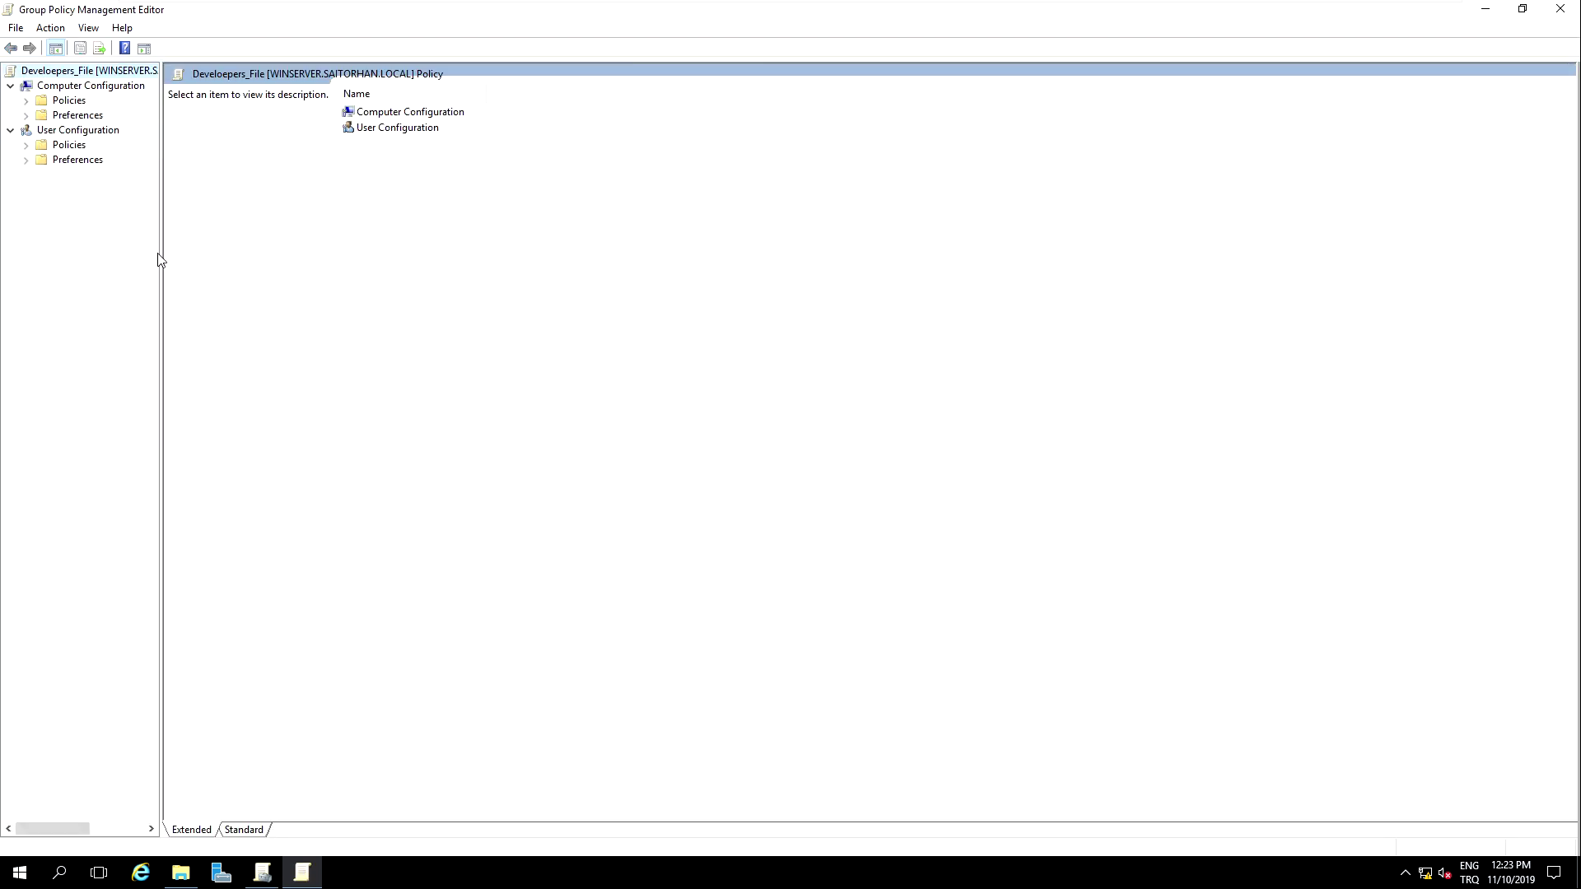
left_click(61, 161)
left_click(25, 160)
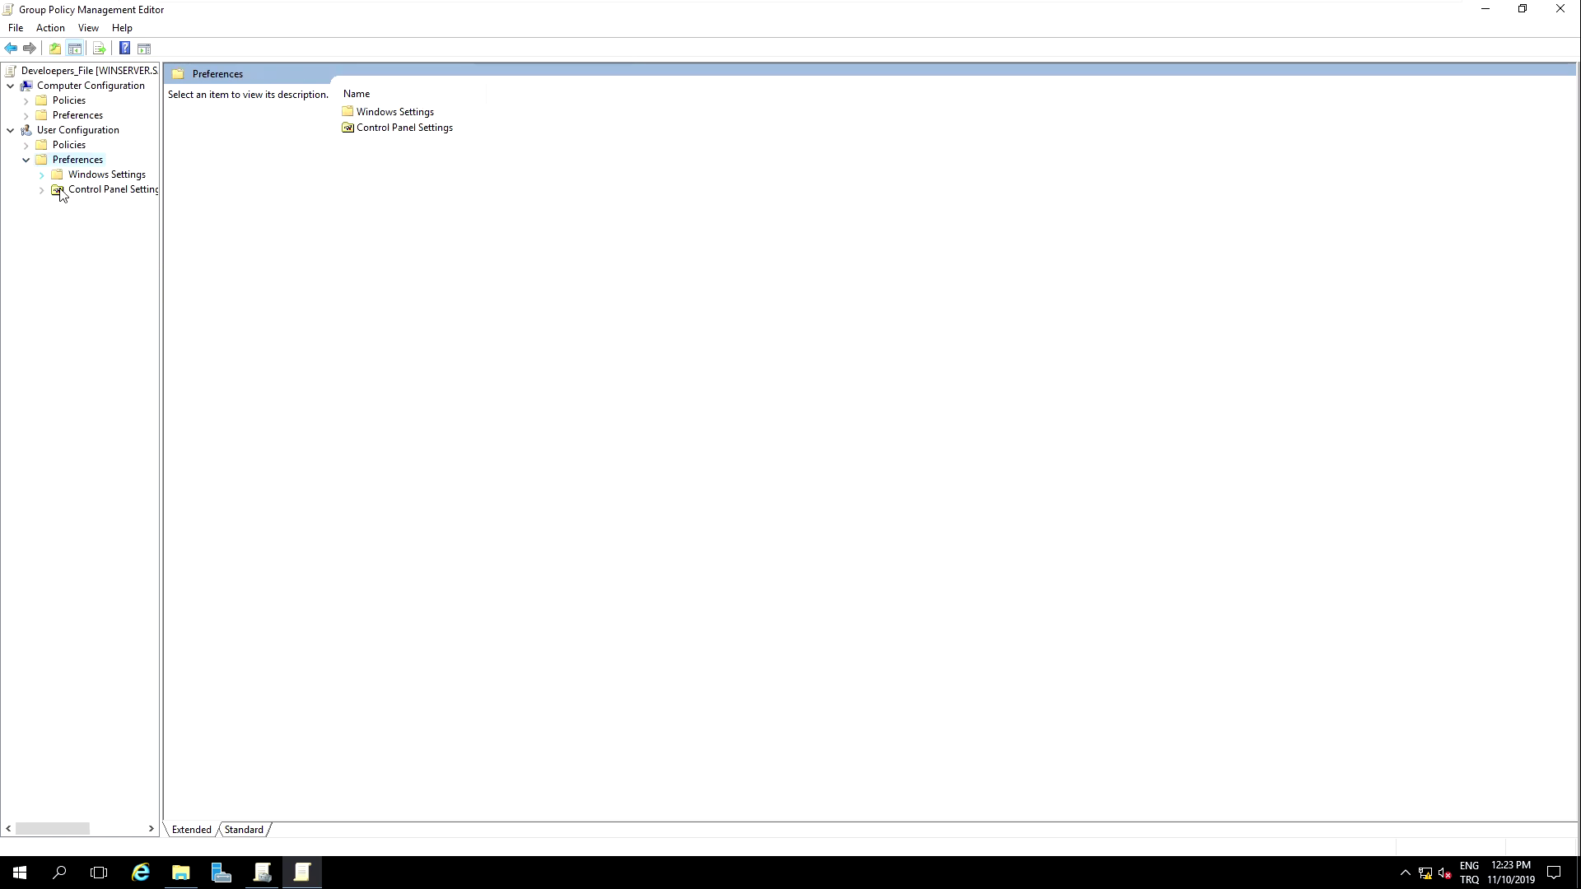
left_click(64, 176)
left_click(41, 175)
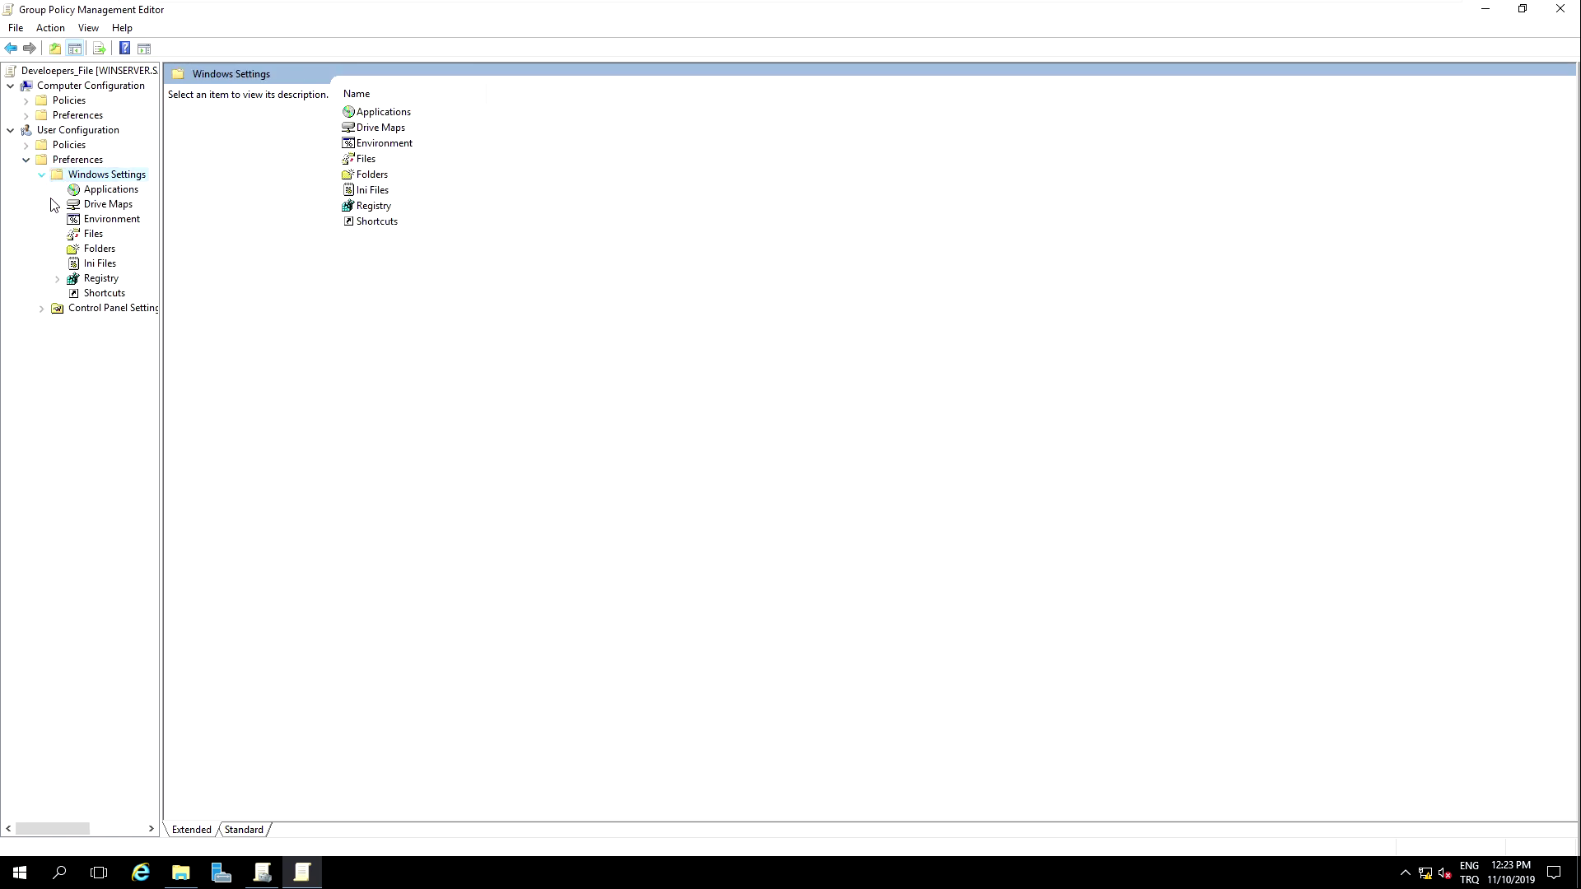
left_click(108, 204)
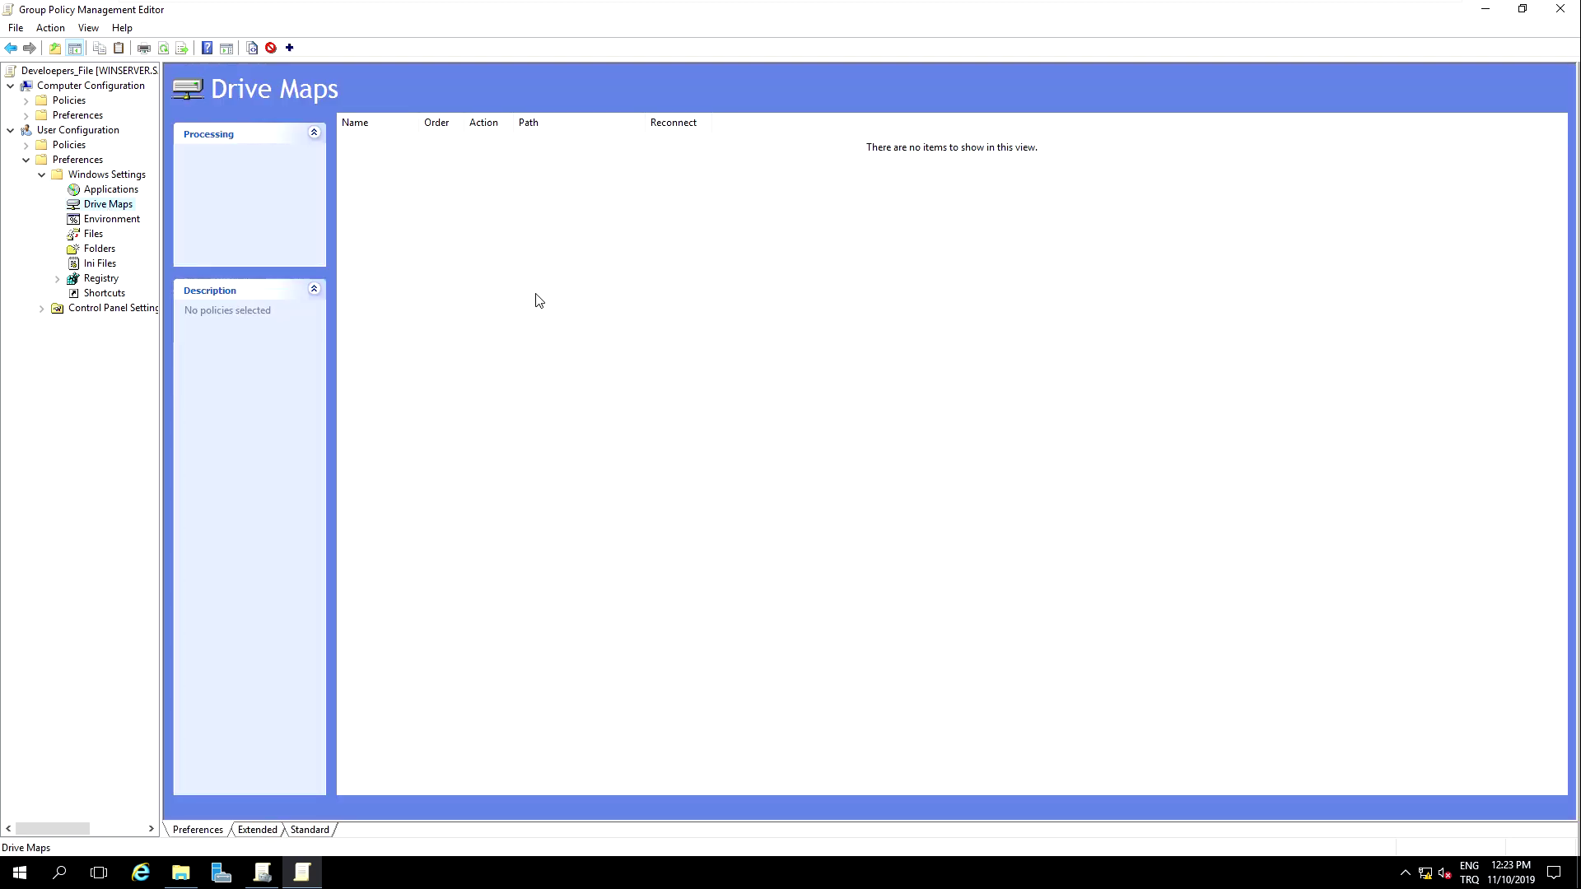
Step: Add a new Mapped Drive entry under Drive Maps with its action set to Update
right_click(590, 310)
mouse_move(687, 319)
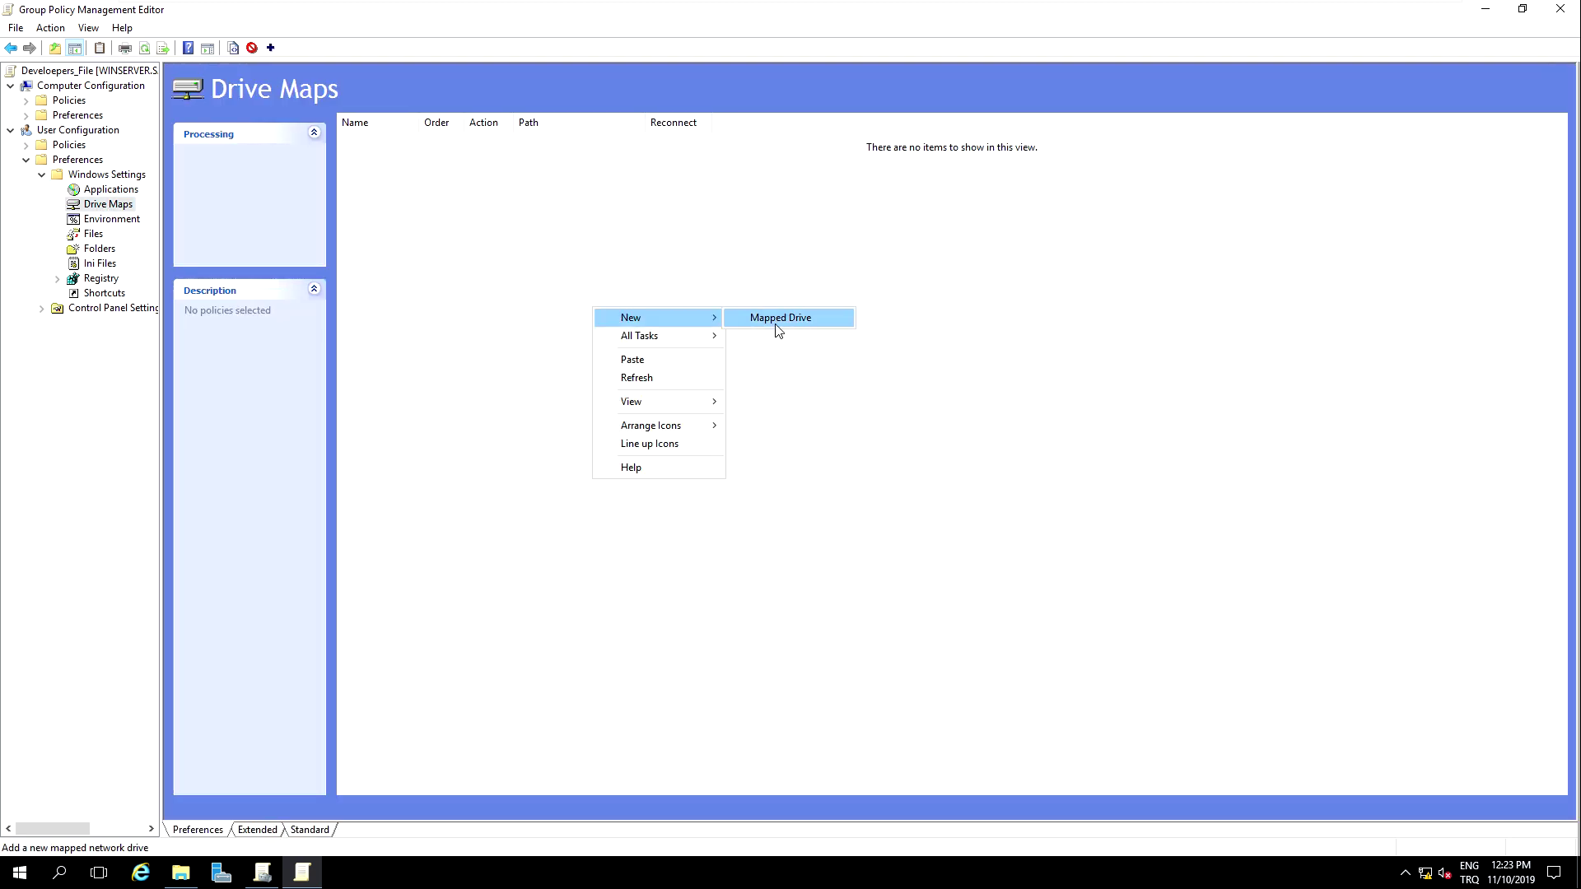
left_click(776, 321)
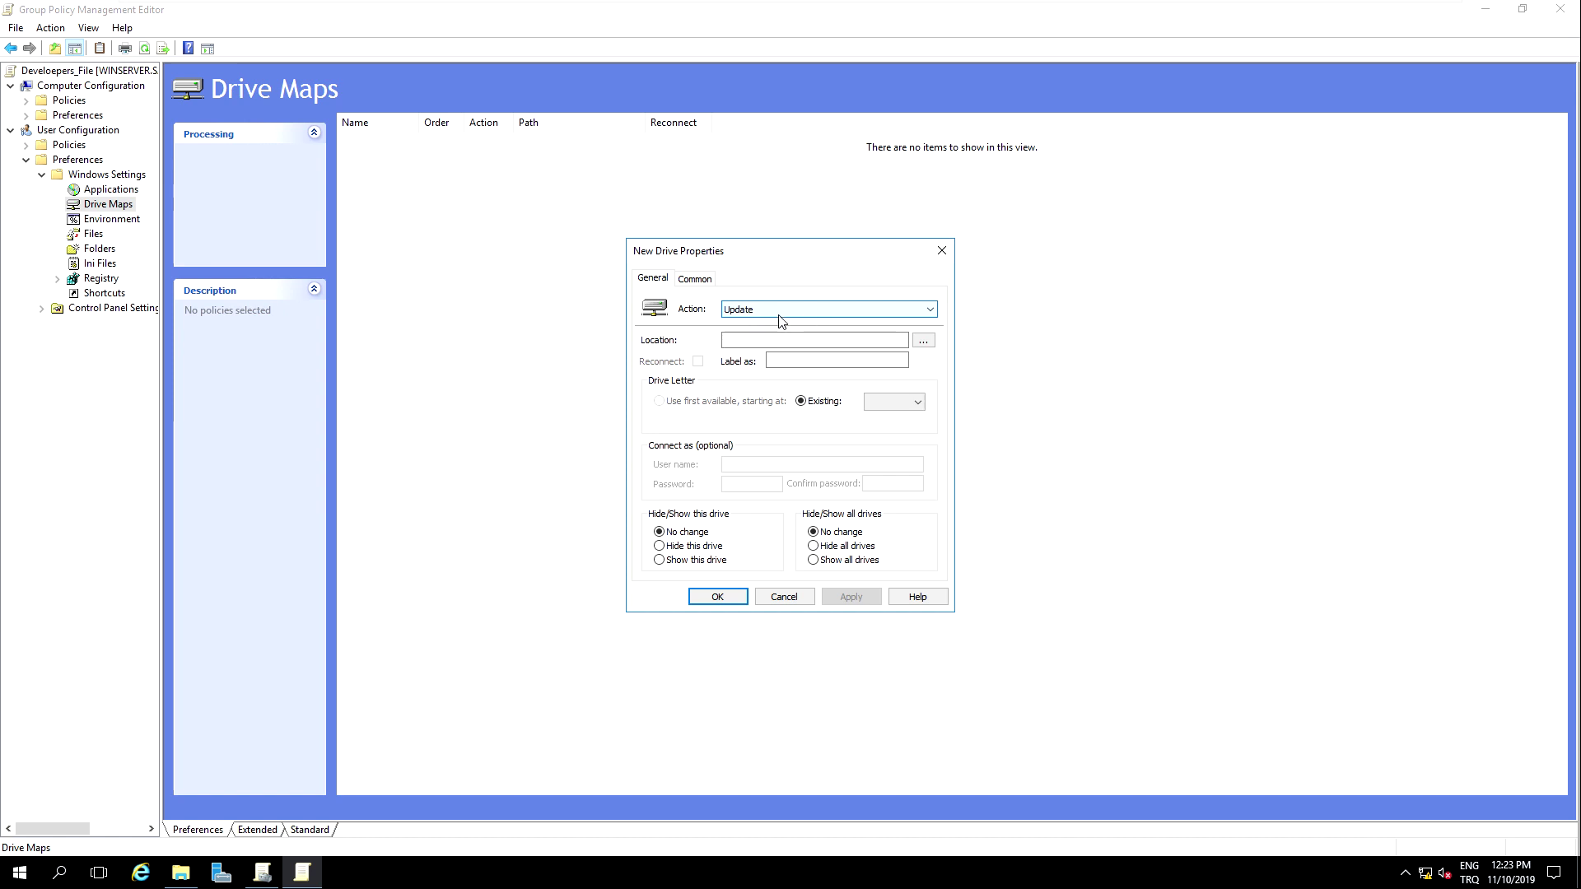
left_click(780, 315)
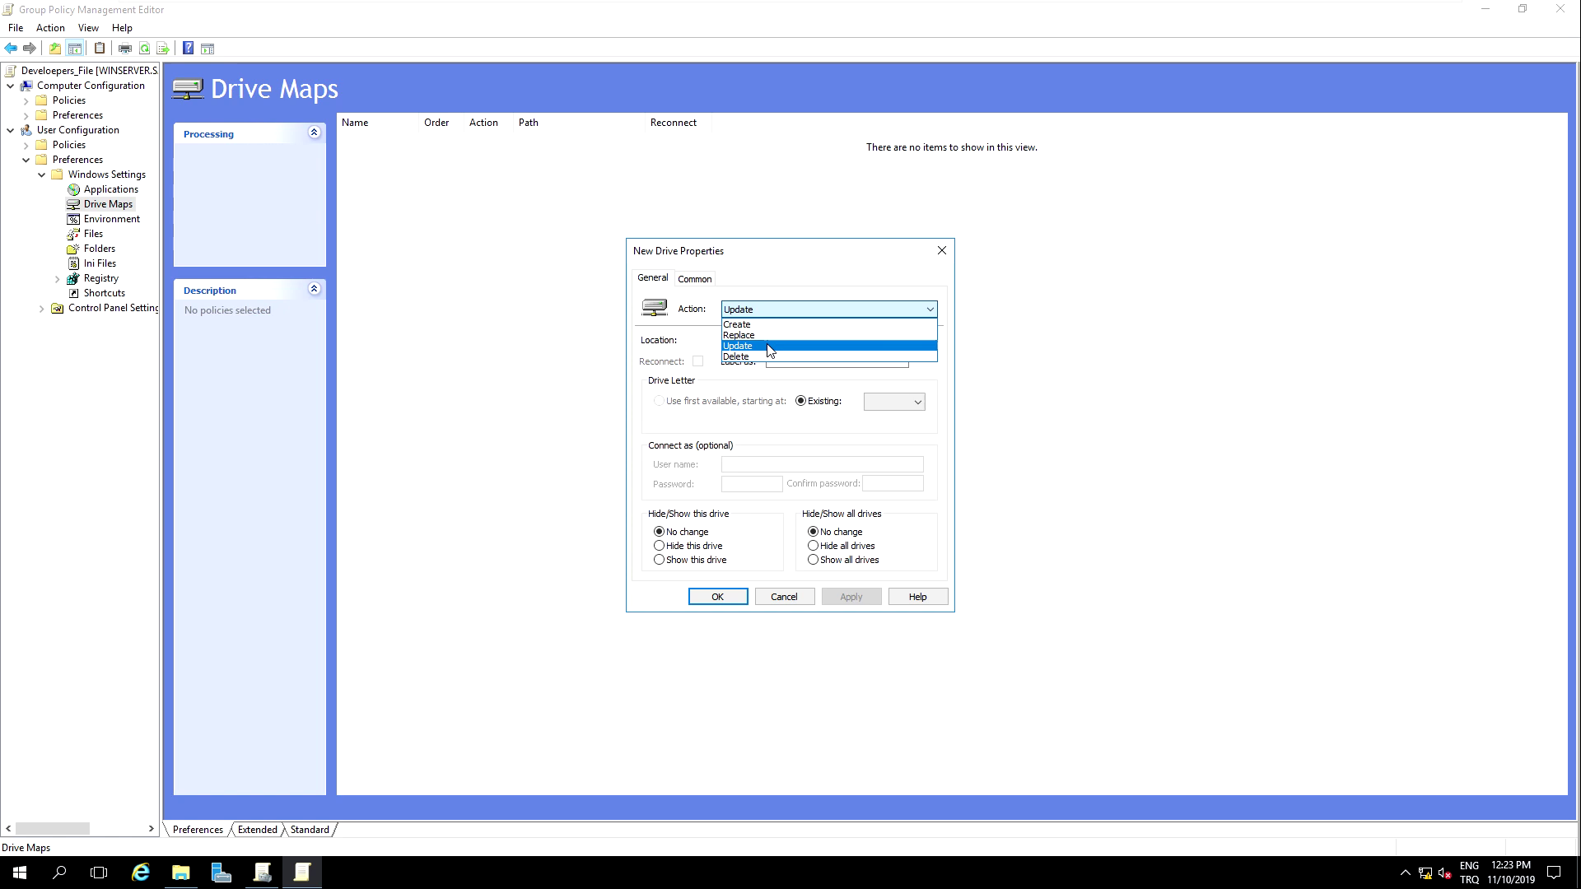
left_click(770, 350)
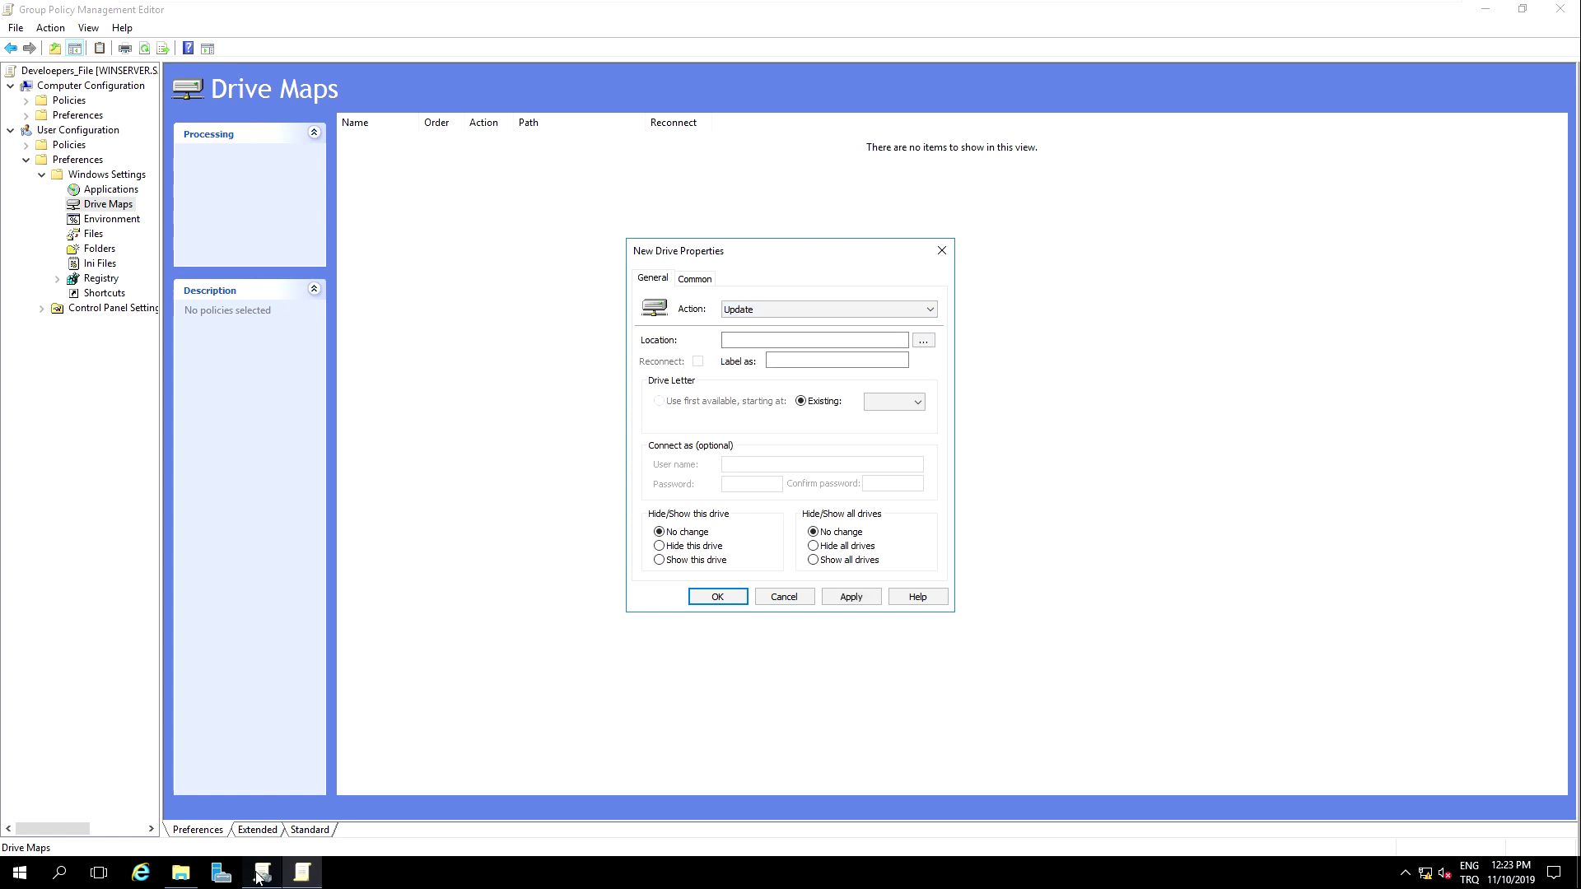
Step: Browse to \\192.168.110.254\Developers in File Explorer and copy that share path
left_click(181, 873)
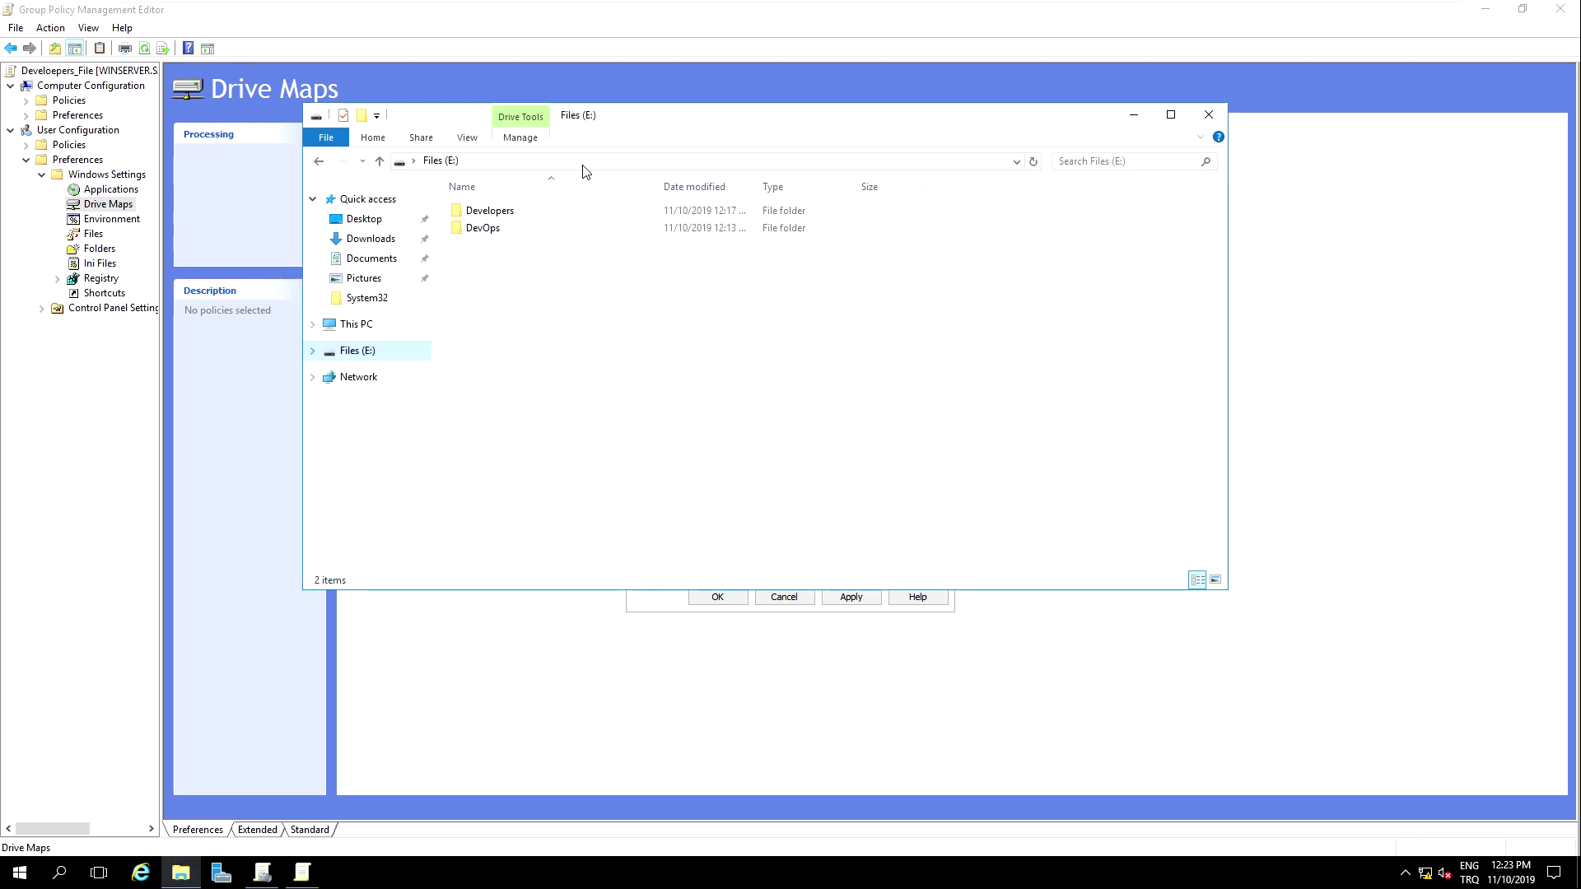
left_click(527, 160)
type("\\")
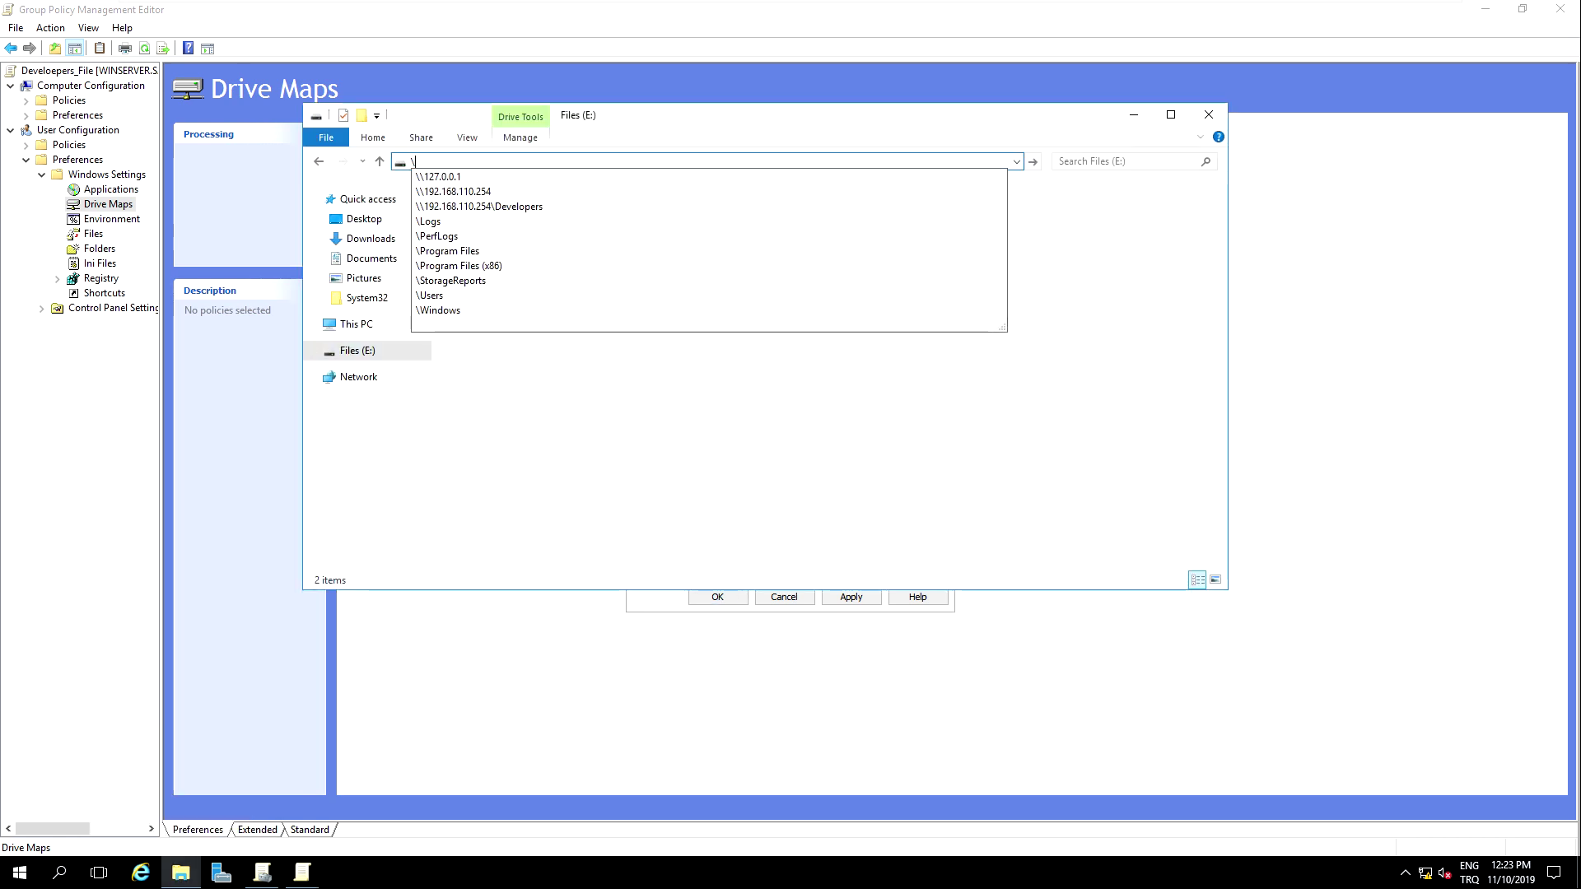
type("192")
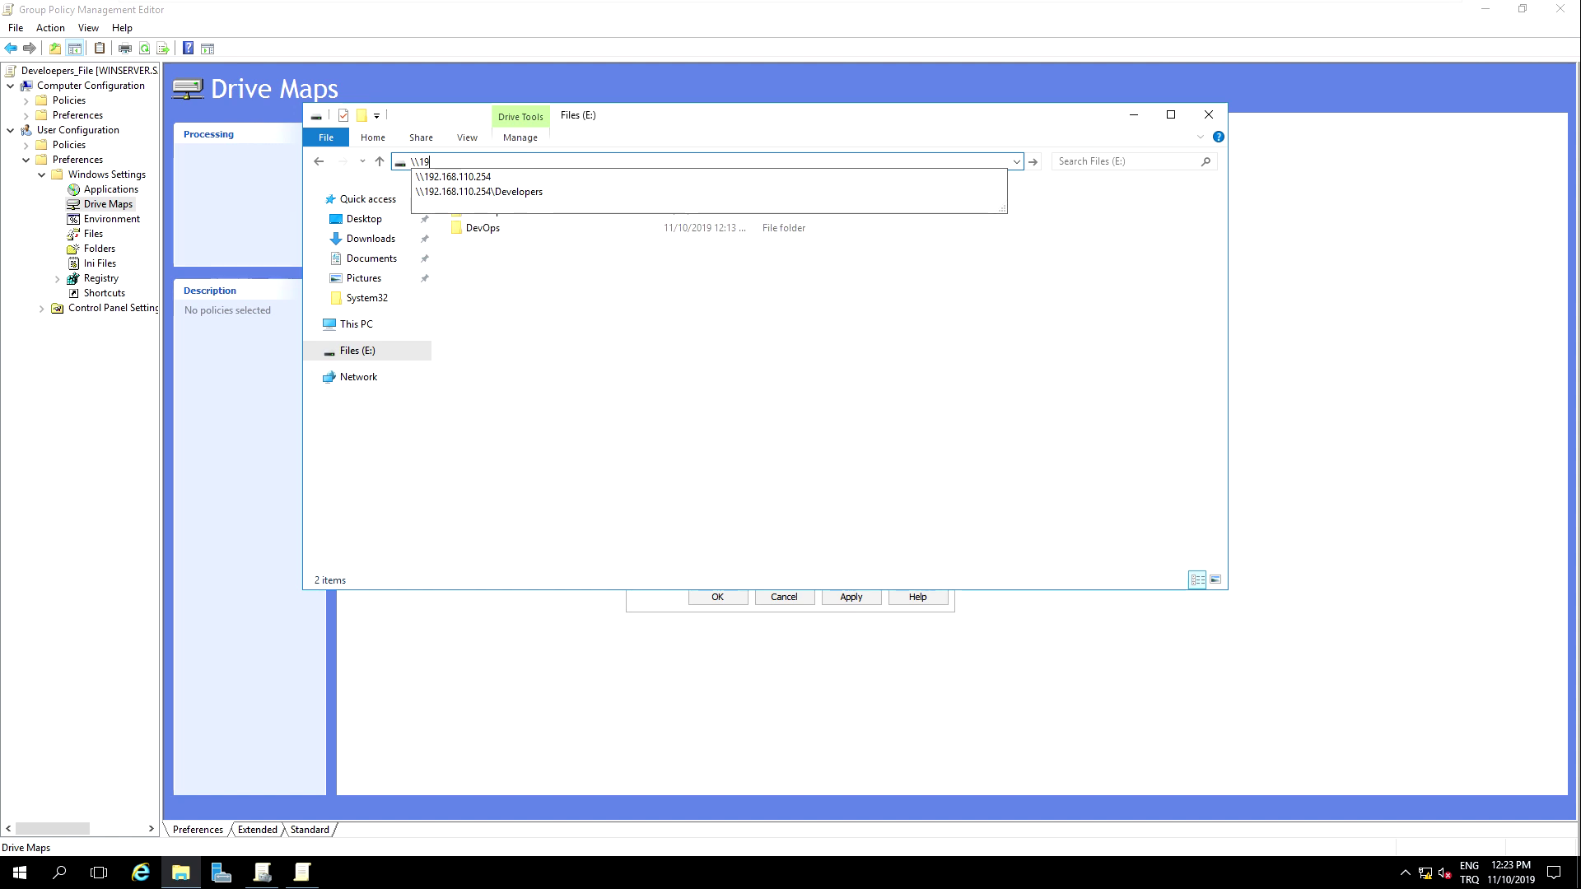
left_click(585, 191)
left_click(655, 163)
key("ctrl+c")
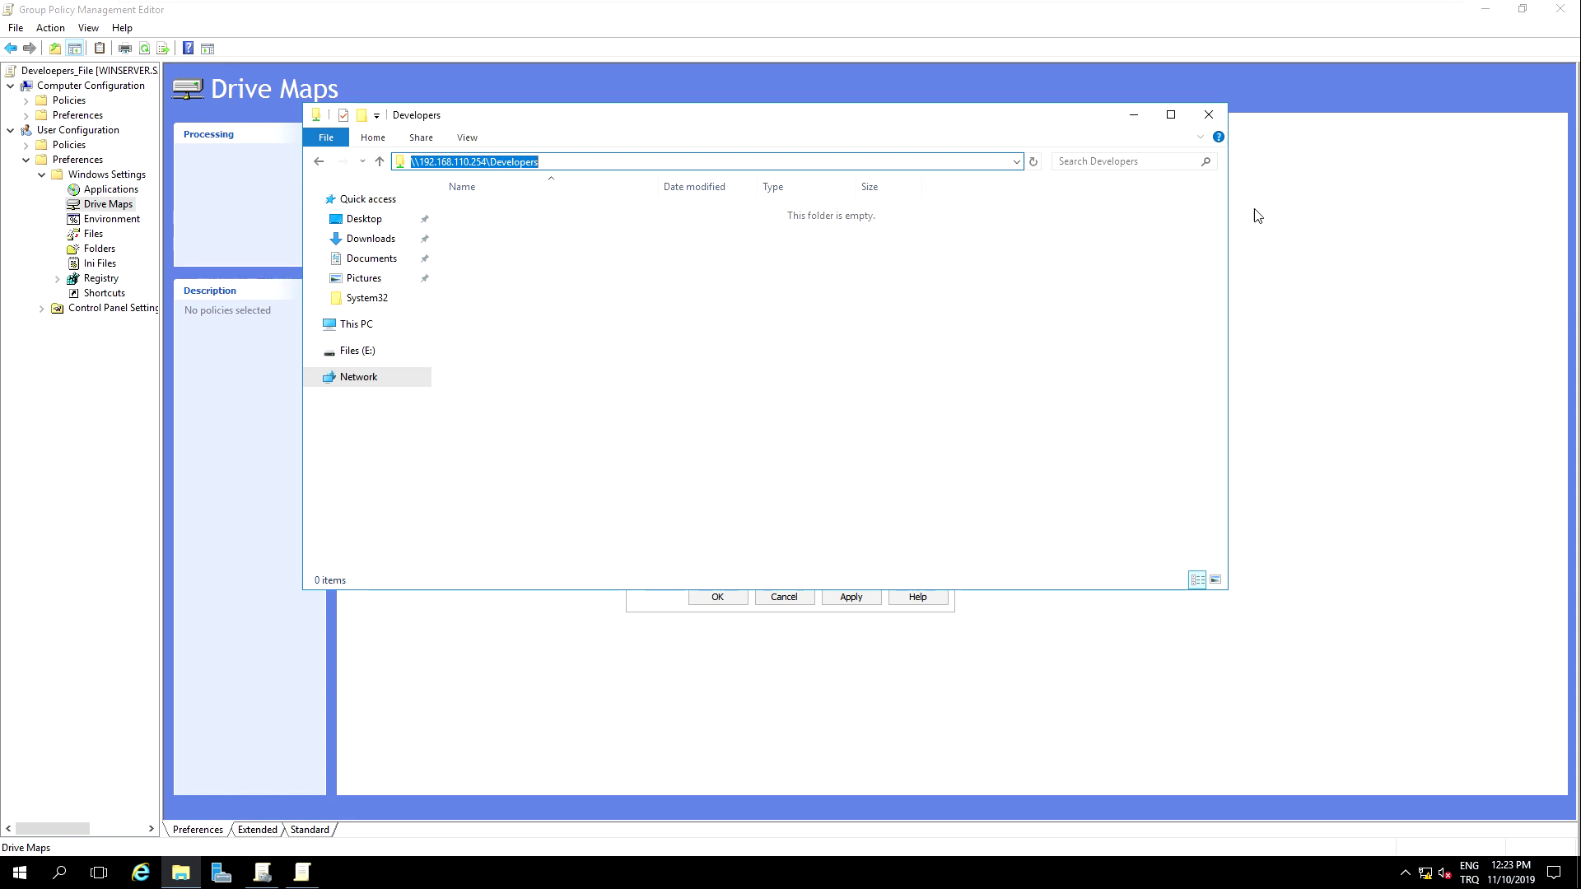
left_click(1132, 120)
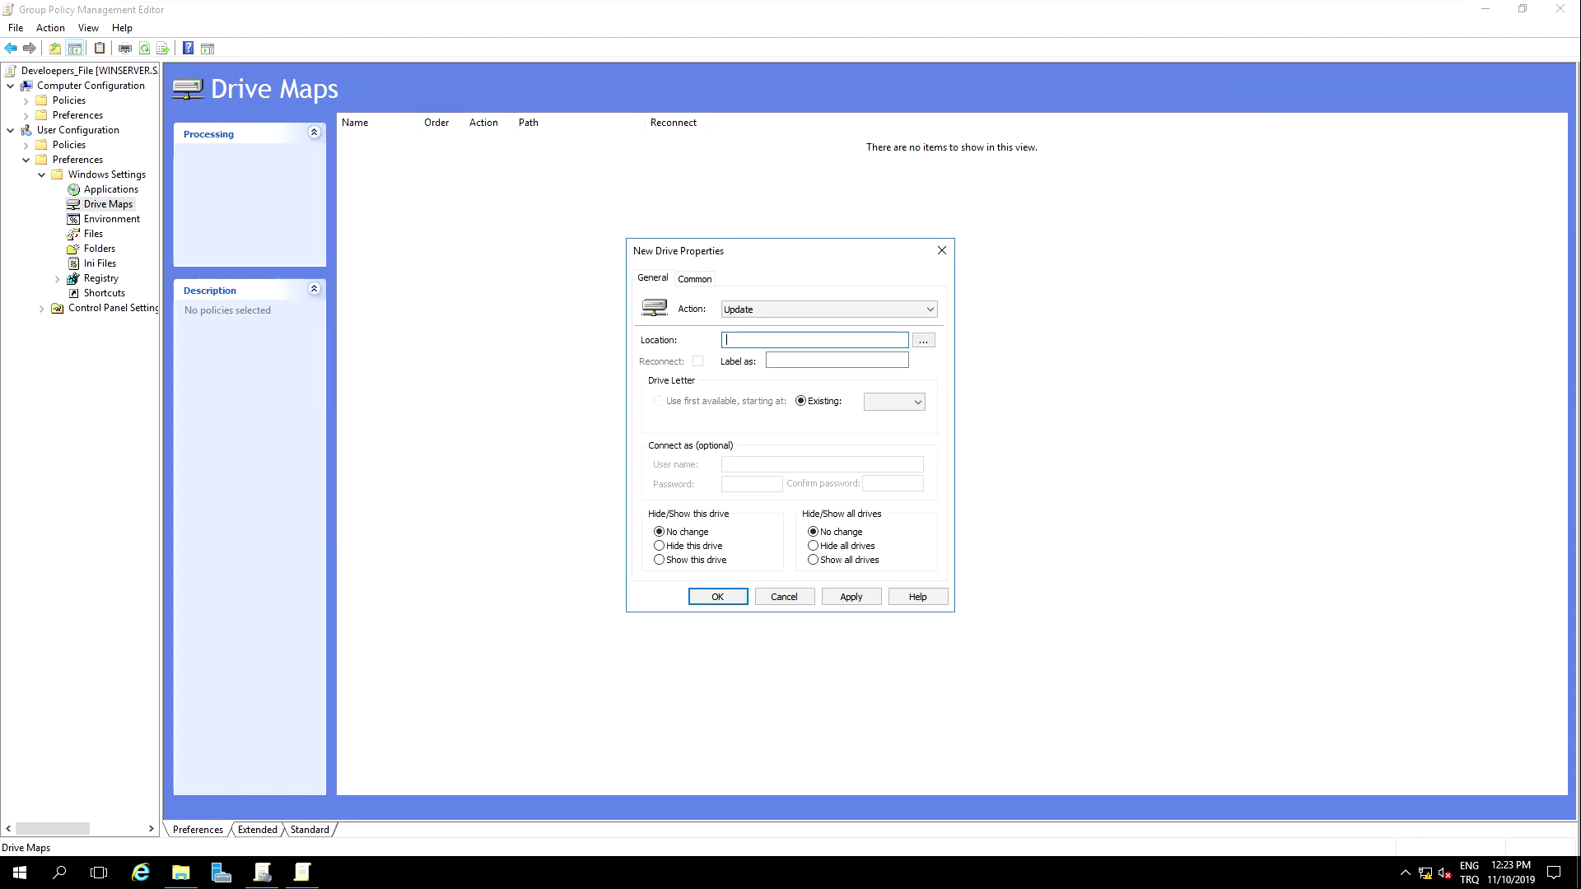
Step: Map \\192.168.110.254\Developers with Reconnect, label Developers, first available letter, visibility No change
key("ctrl+v")
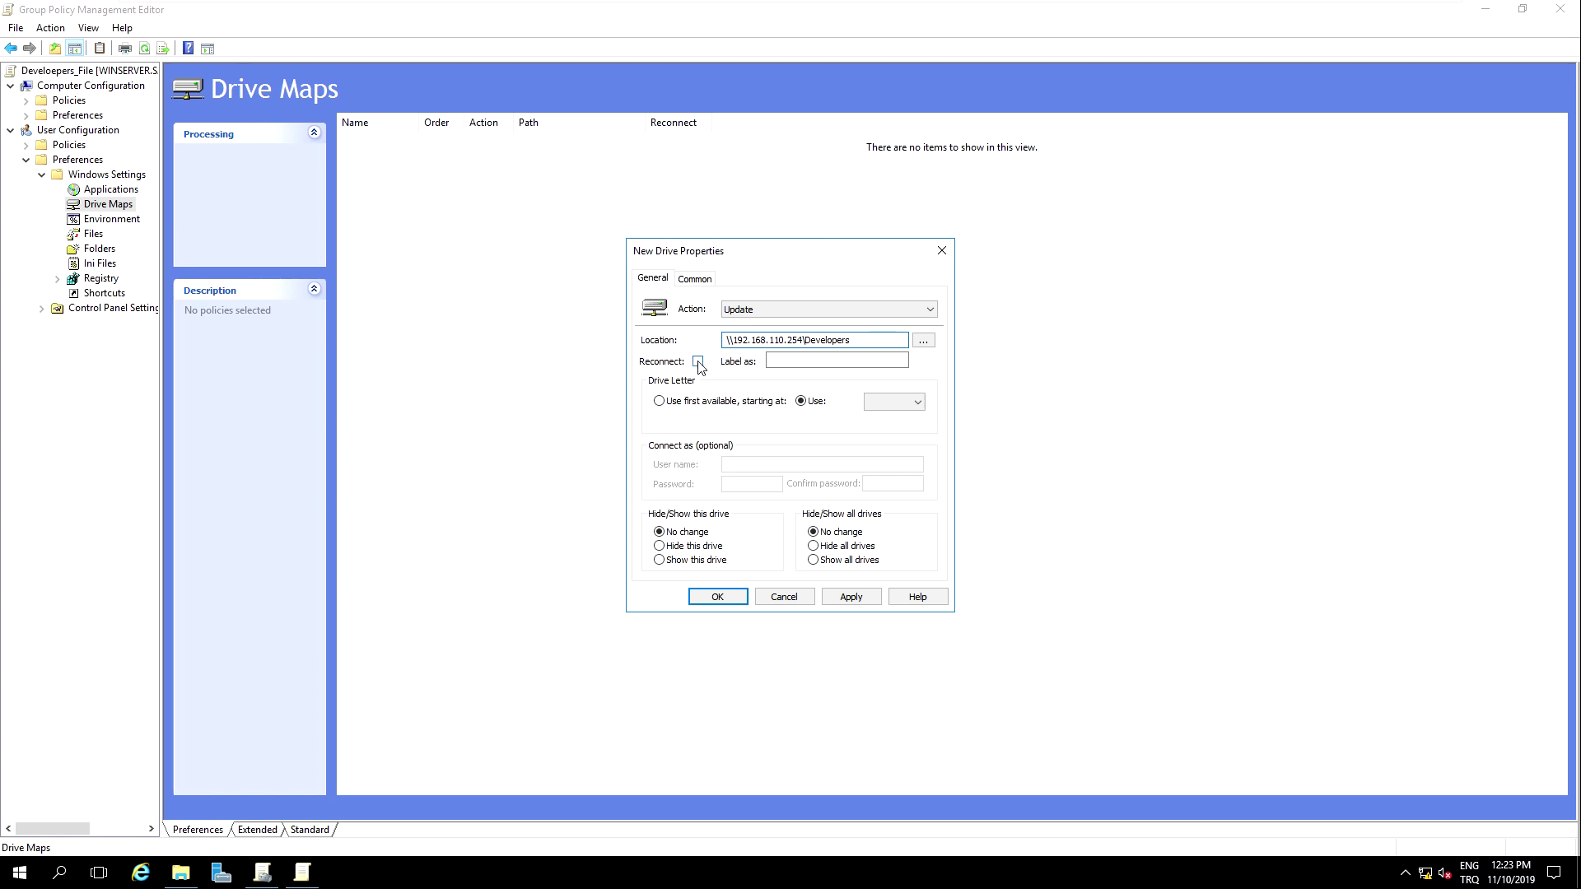
left_click(697, 362)
left_click(770, 364)
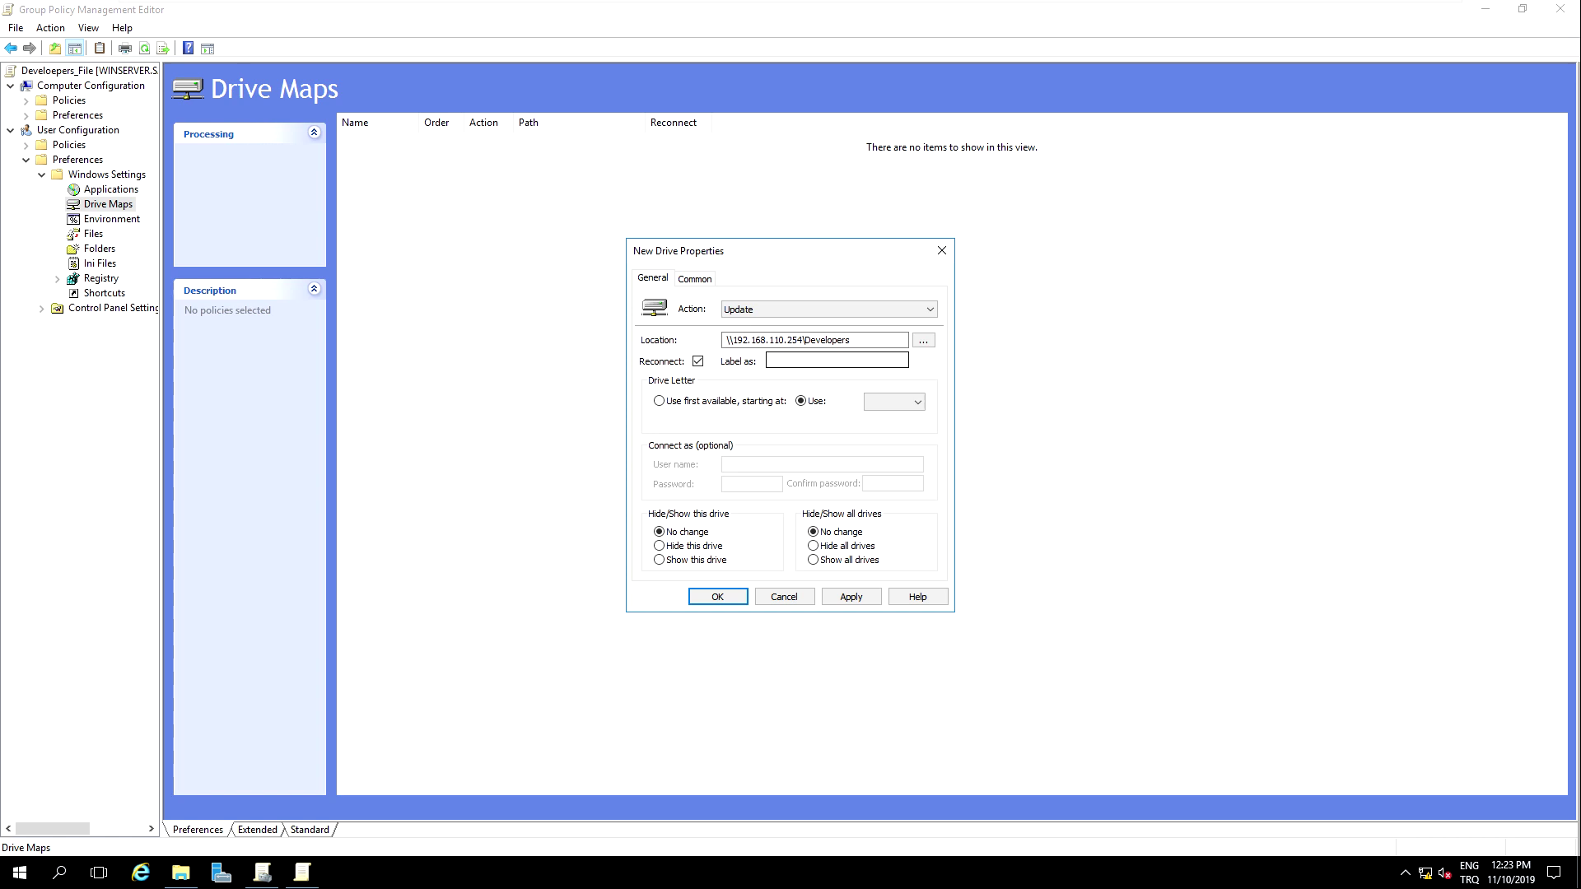
type("Developers")
left_click(919, 403)
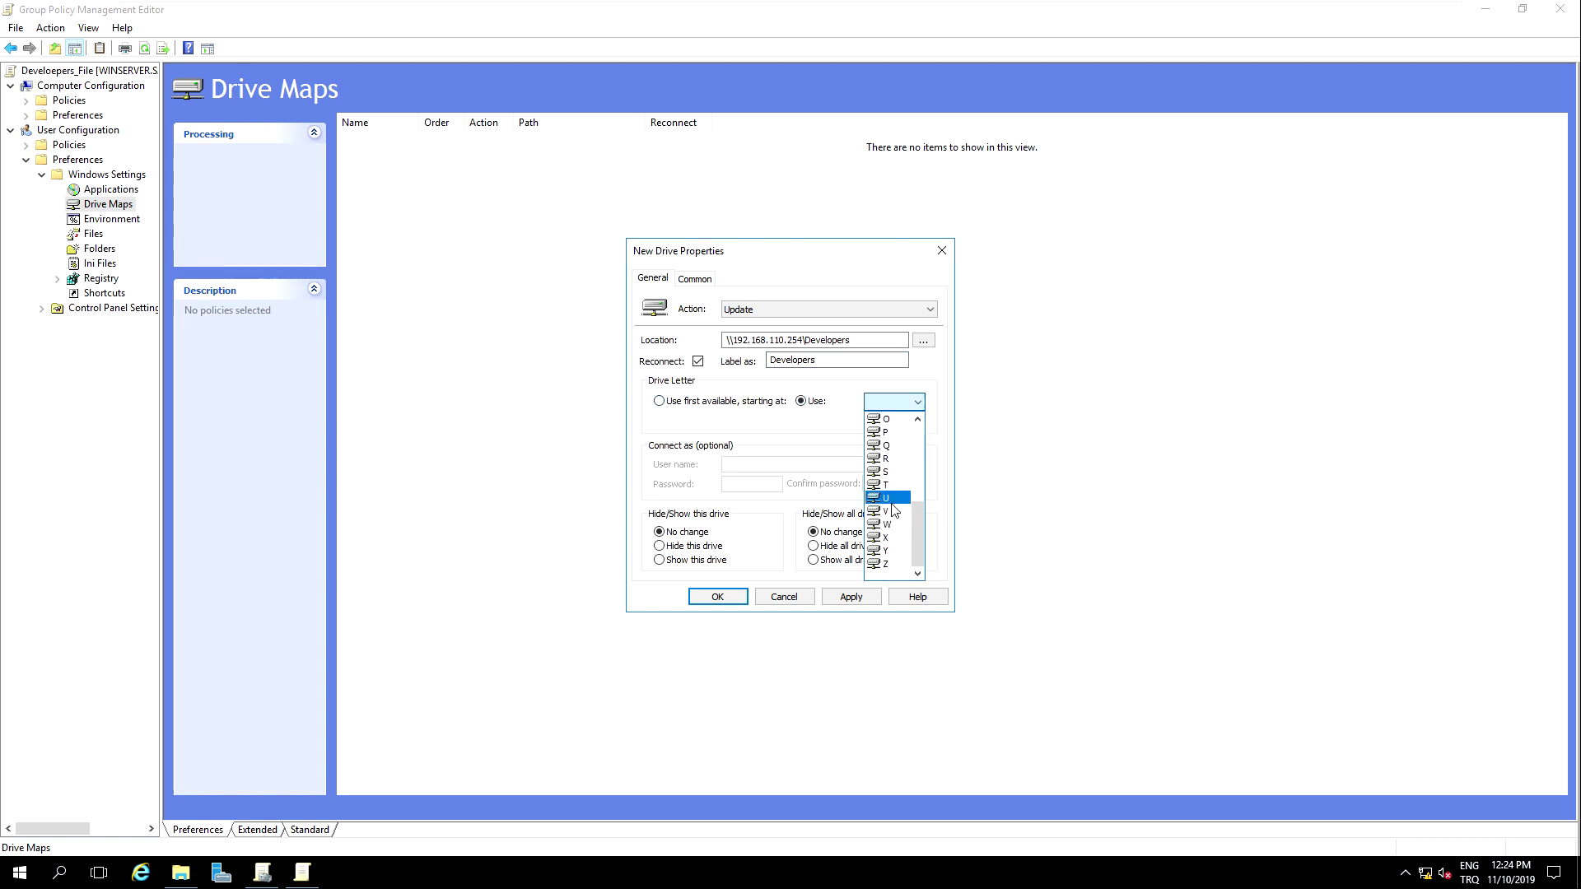
left_click(894, 407)
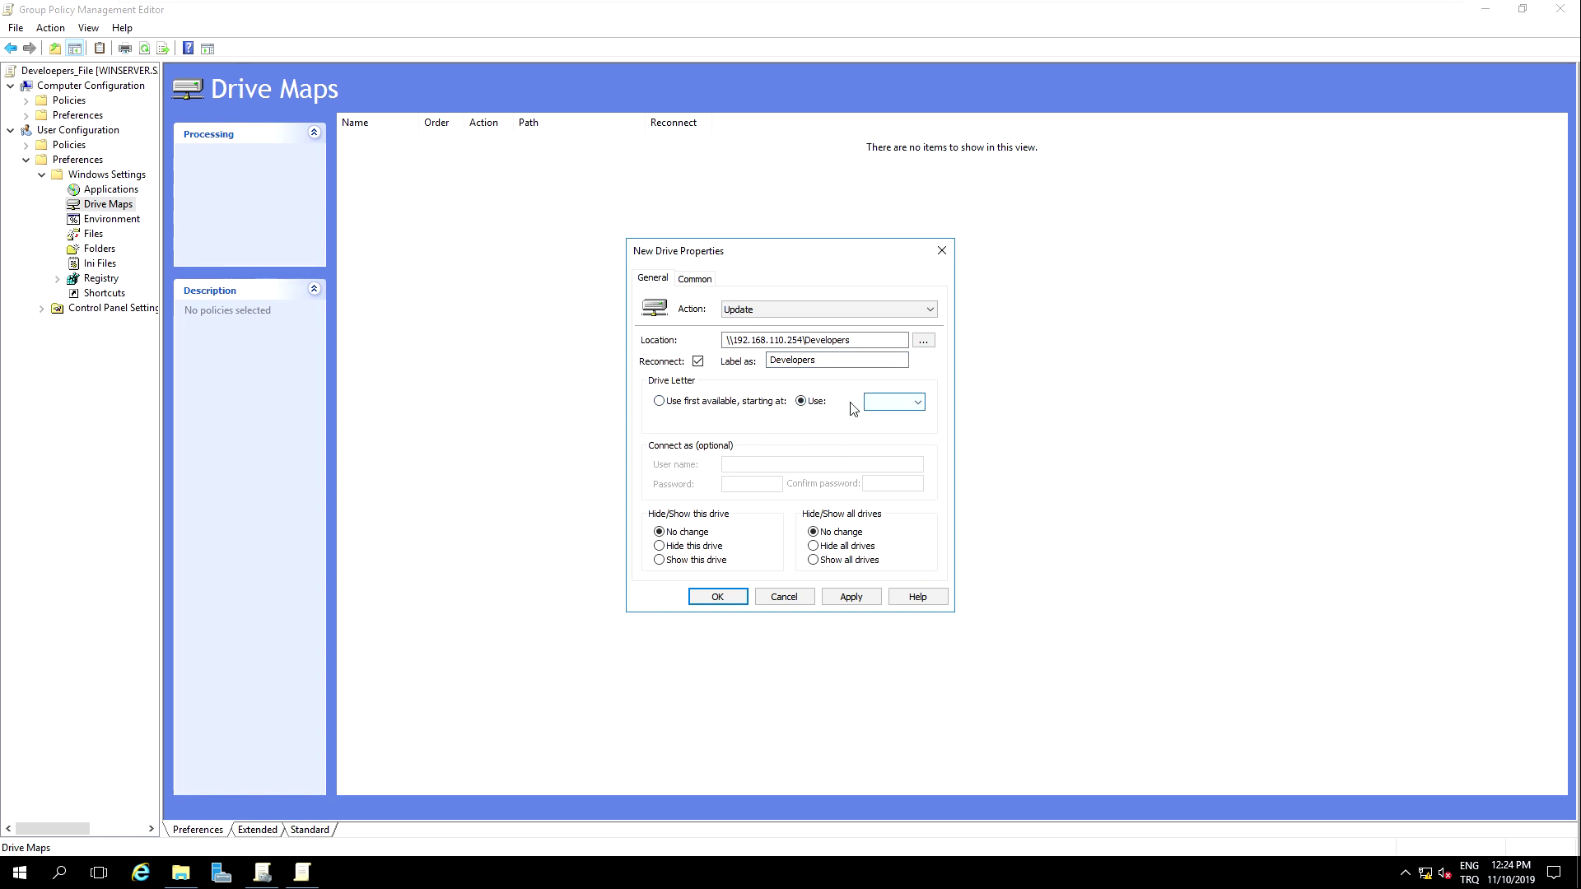
left_click(688, 400)
left_click(677, 547)
left_click(674, 535)
Step: Dismiss the missing drive letter warning and set the starting drive letter to Z
left_click(693, 280)
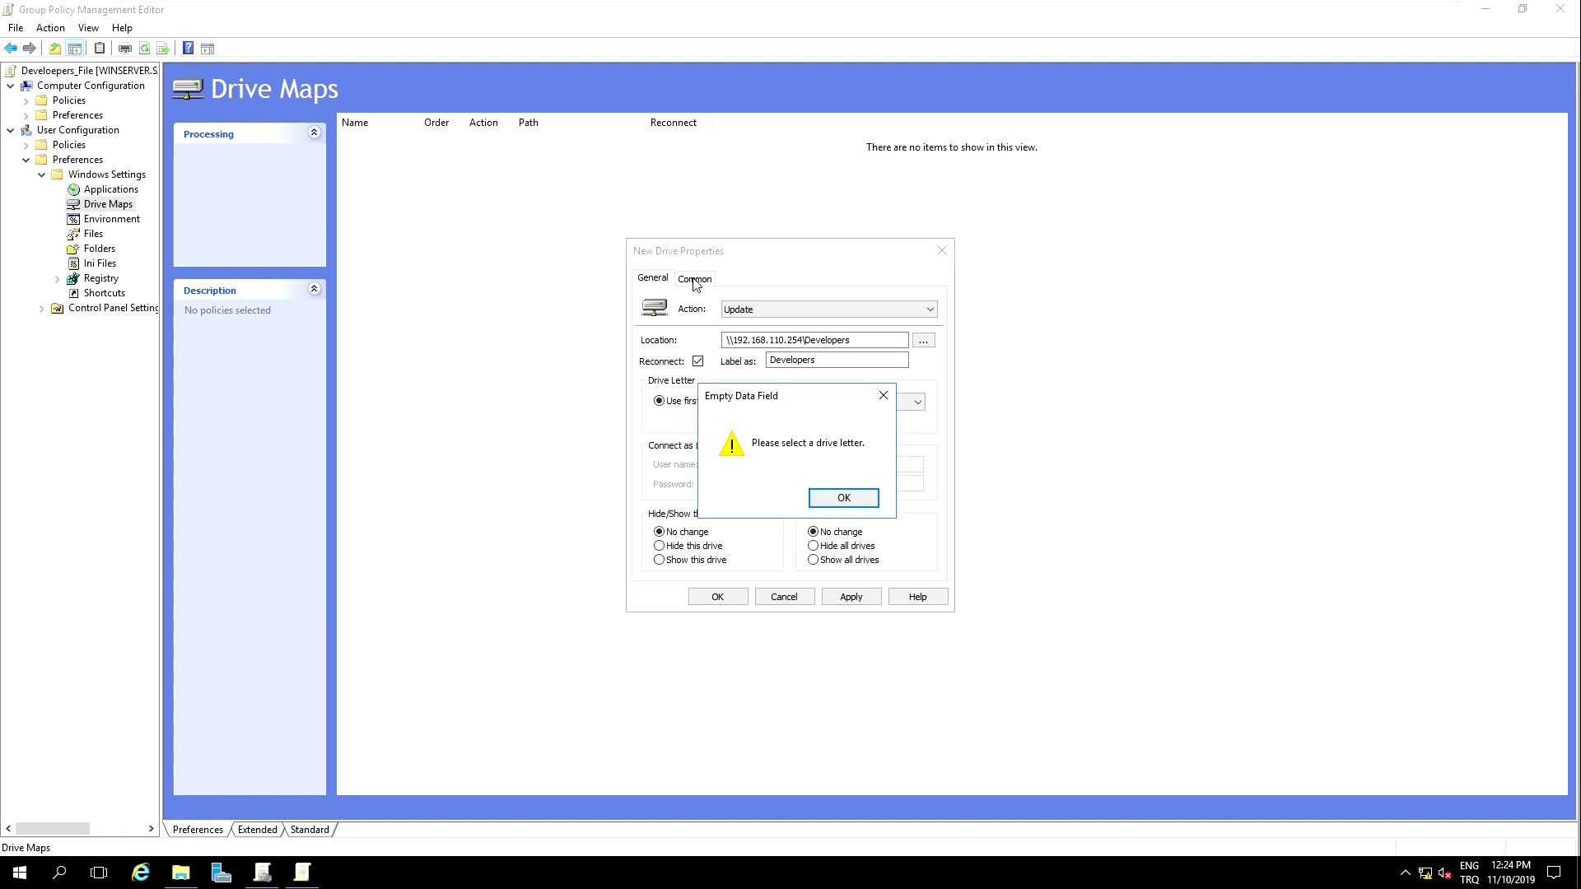
left_click(836, 496)
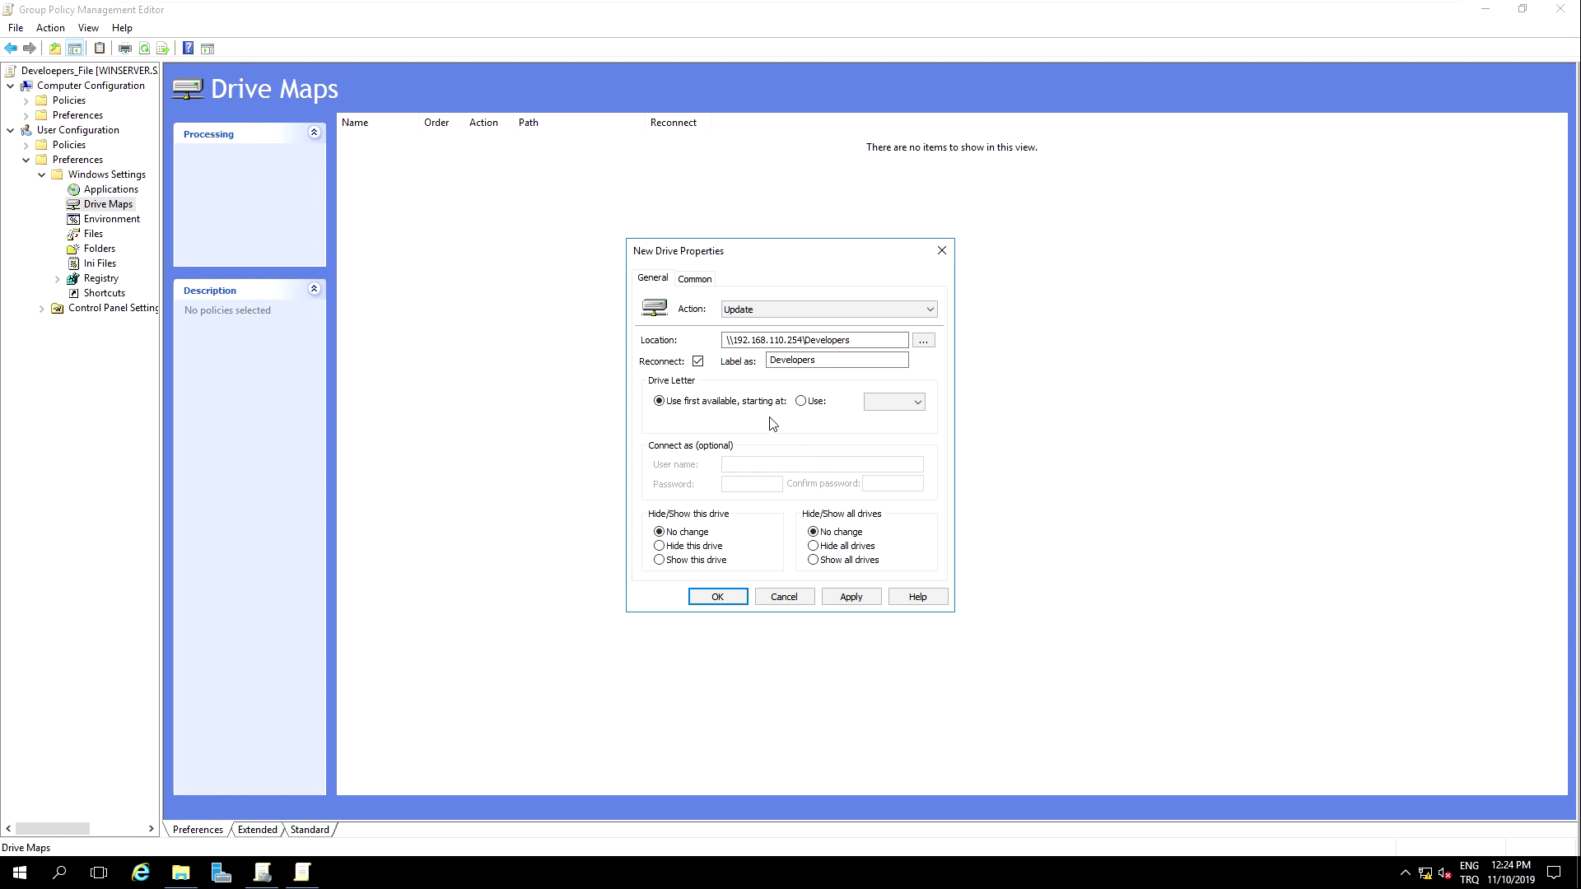
left_click(906, 402)
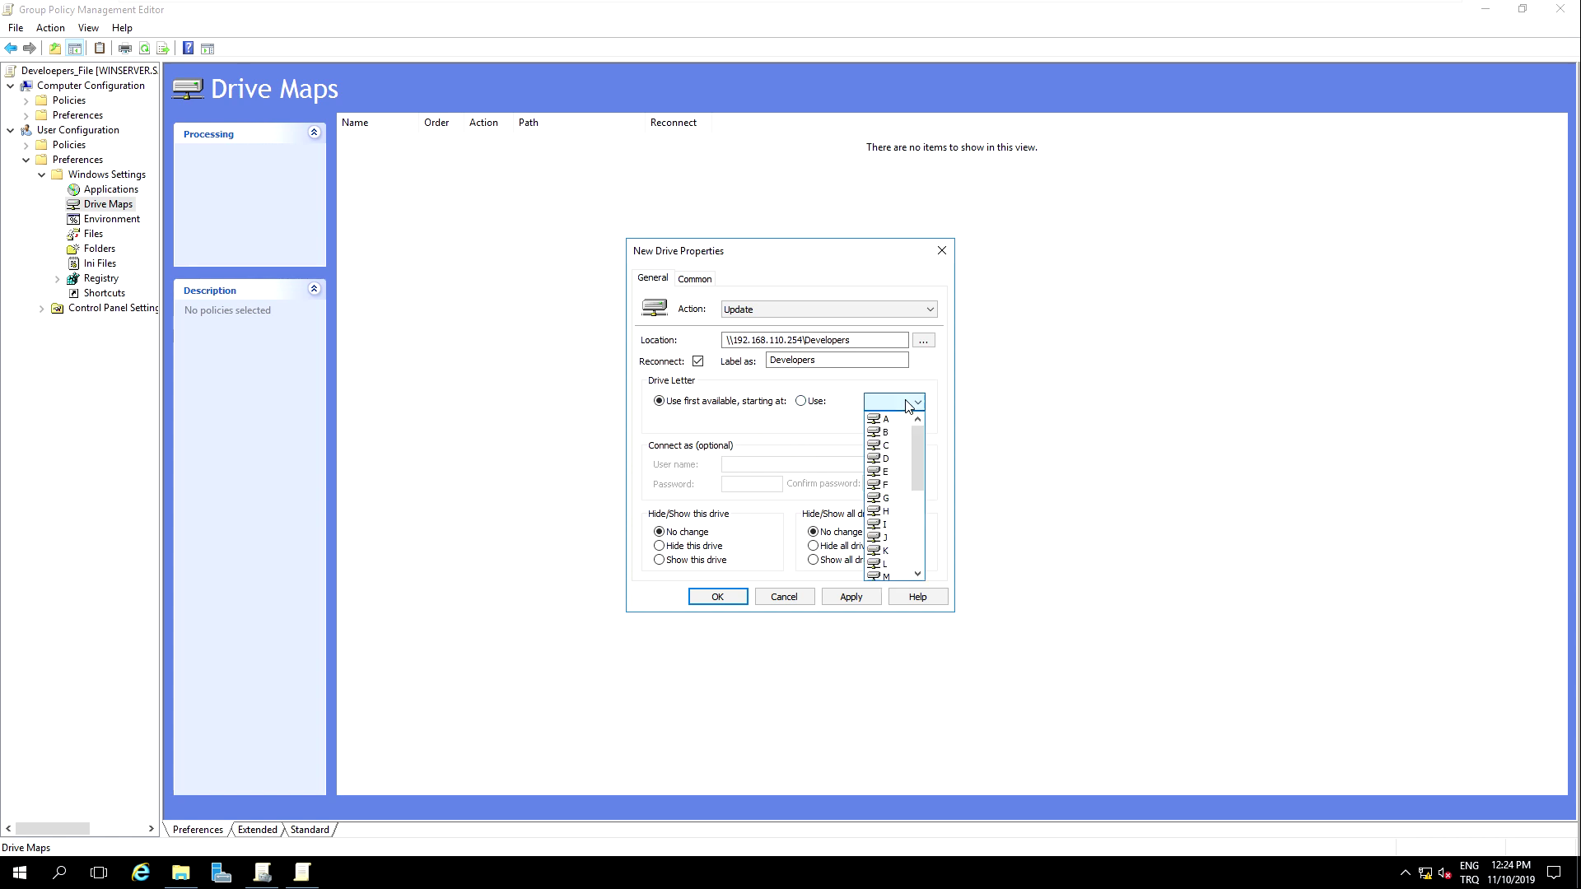
left_click(896, 436)
left_click(896, 403)
scroll(893, 536, "down", 5)
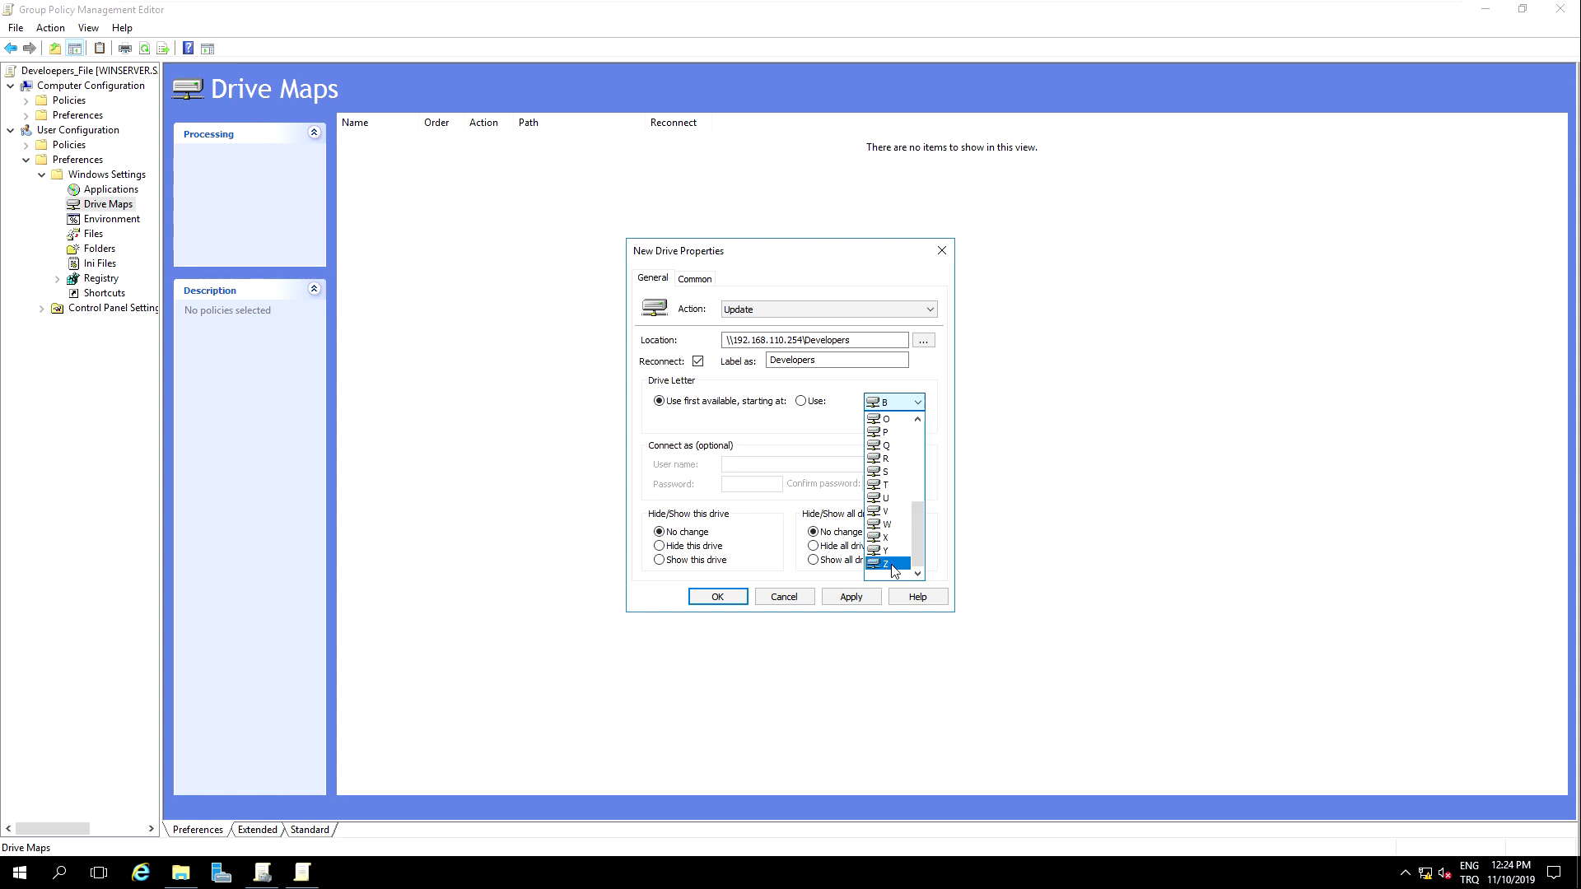
left_click(892, 567)
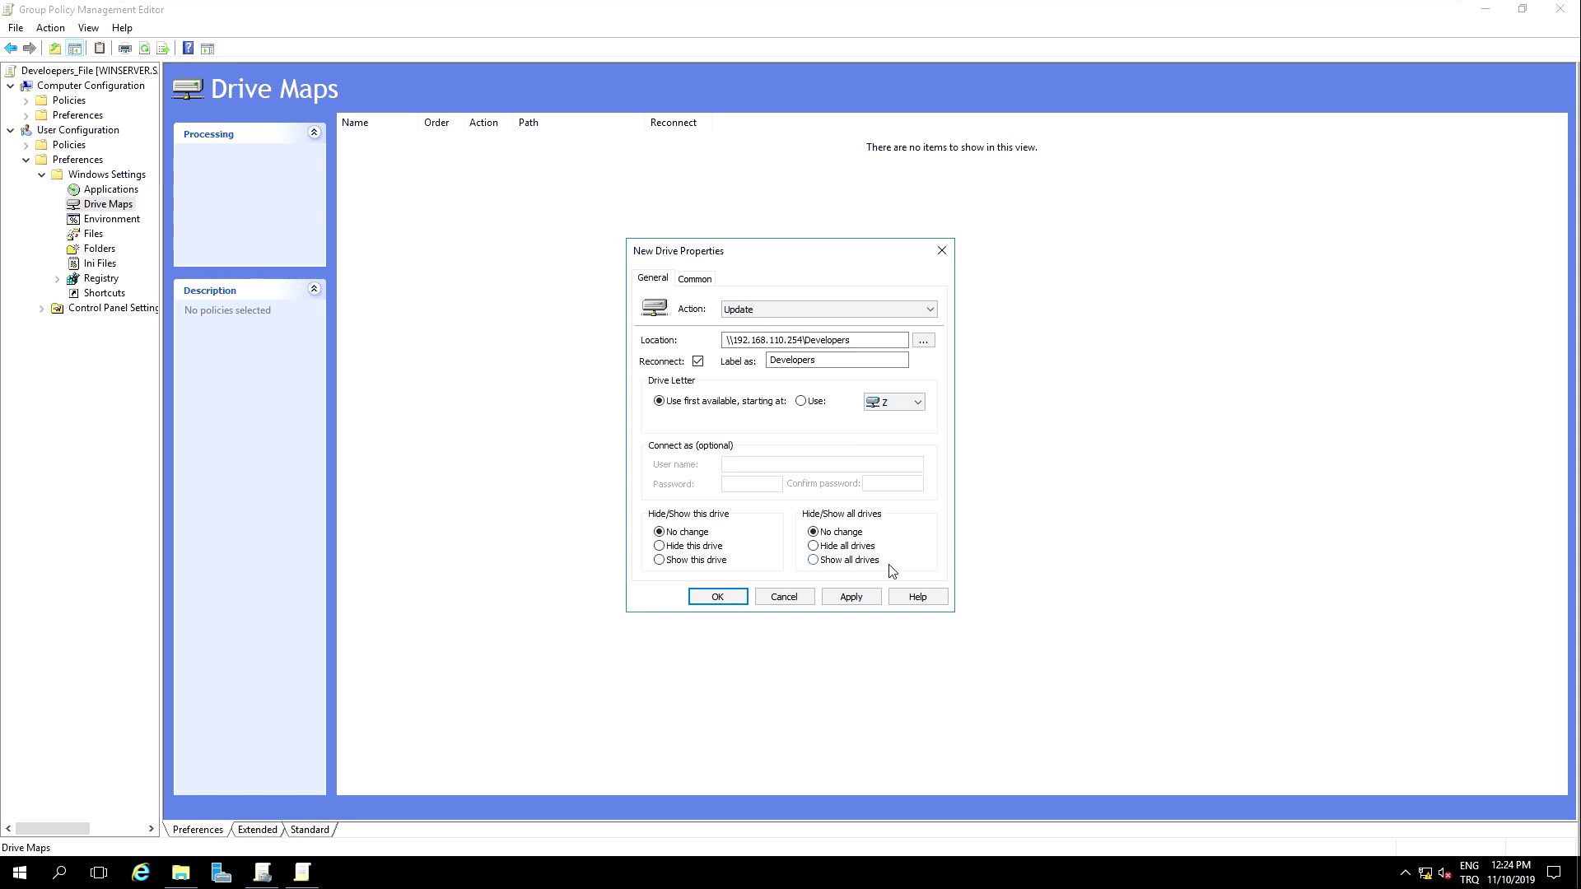
Step: Review the Common options, then apply and save the Z: drive mapping
left_click(694, 280)
left_click(652, 280)
left_click(696, 280)
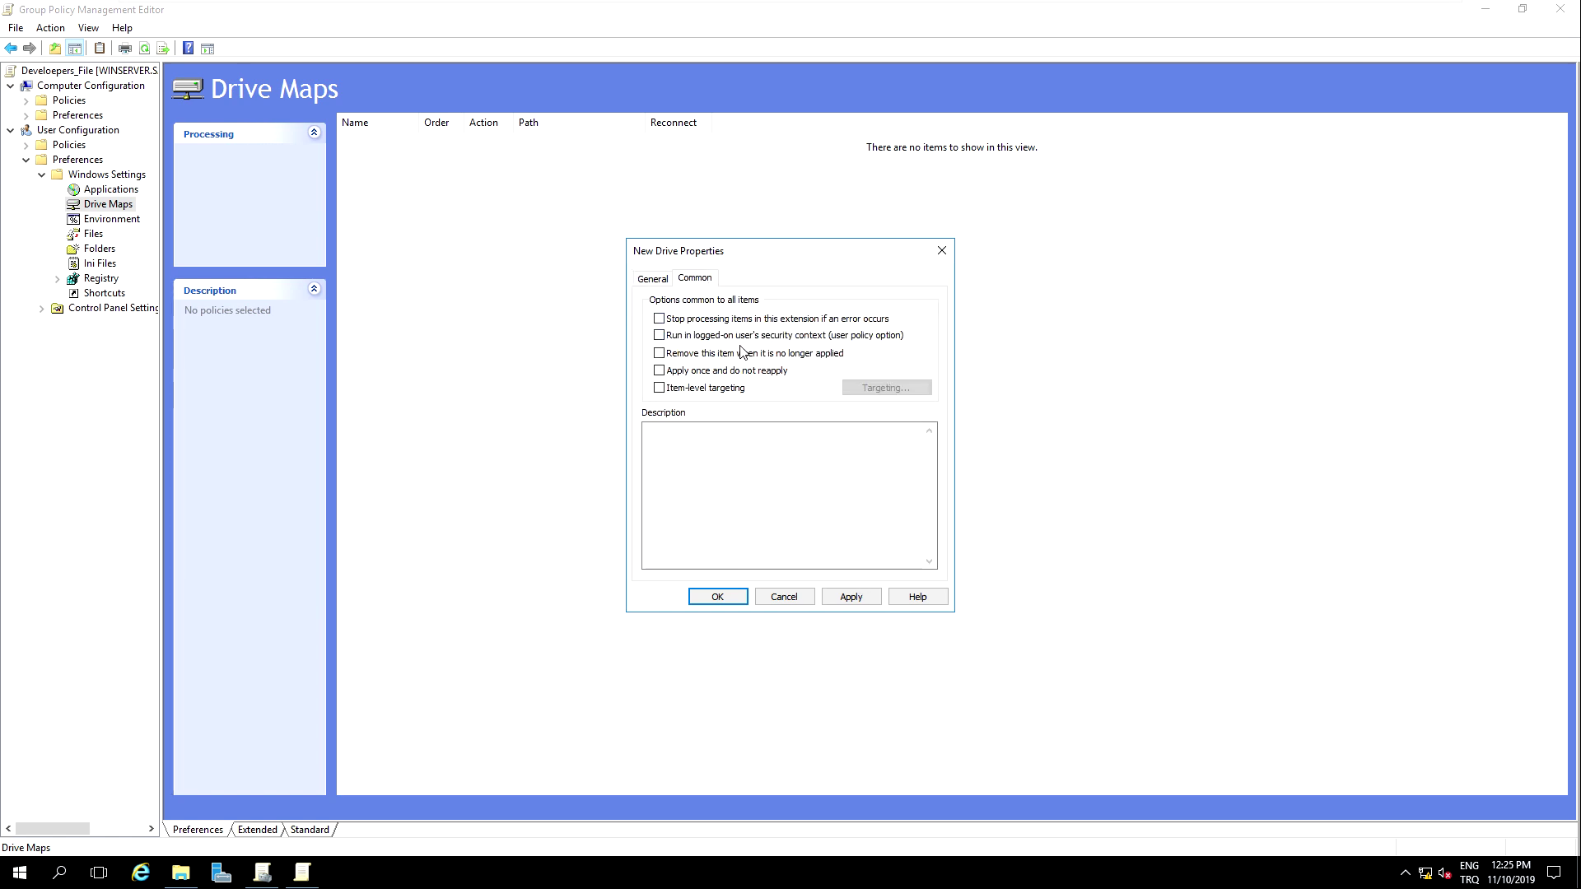
left_click(653, 280)
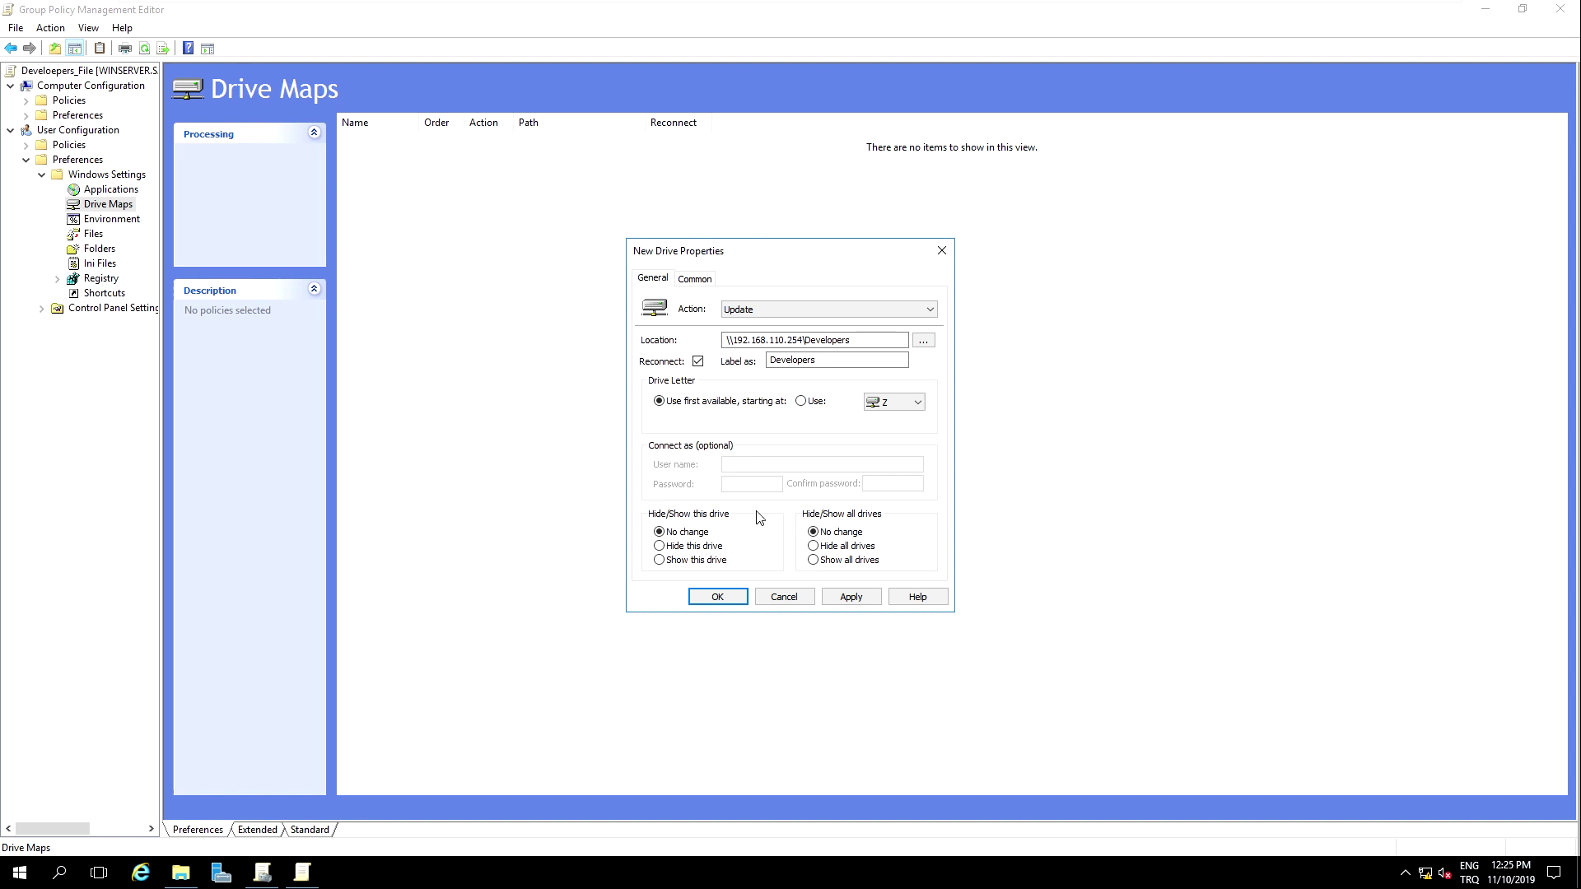
left_click(851, 596)
left_click(717, 597)
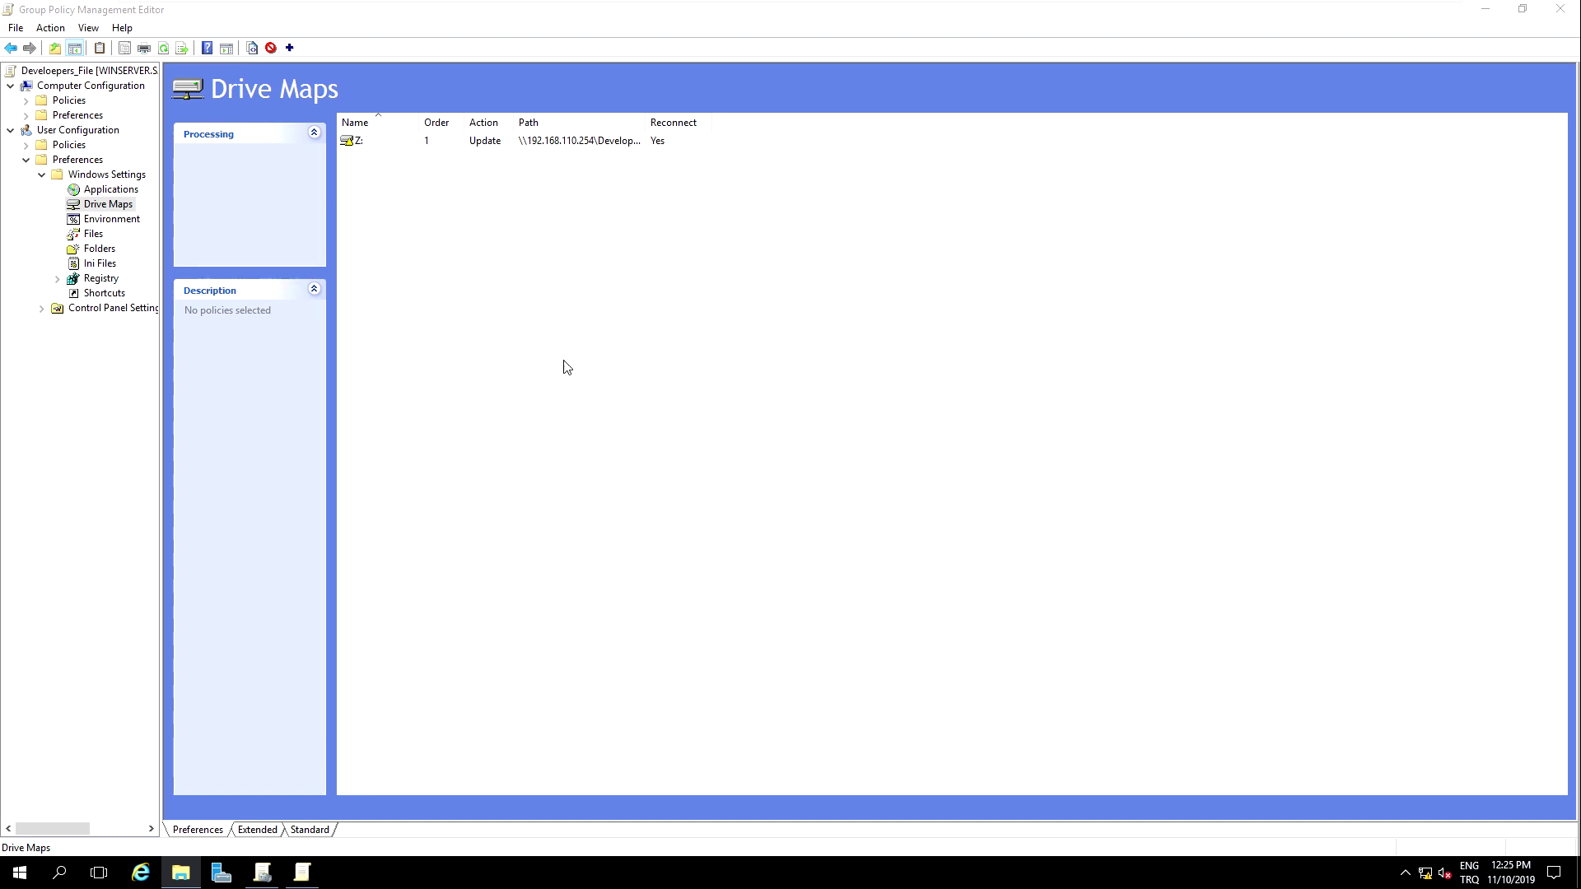
Step: Close the editor, run gpupdate /force on the server, and switch to the Windows 8.1 client
left_click(1561, 9)
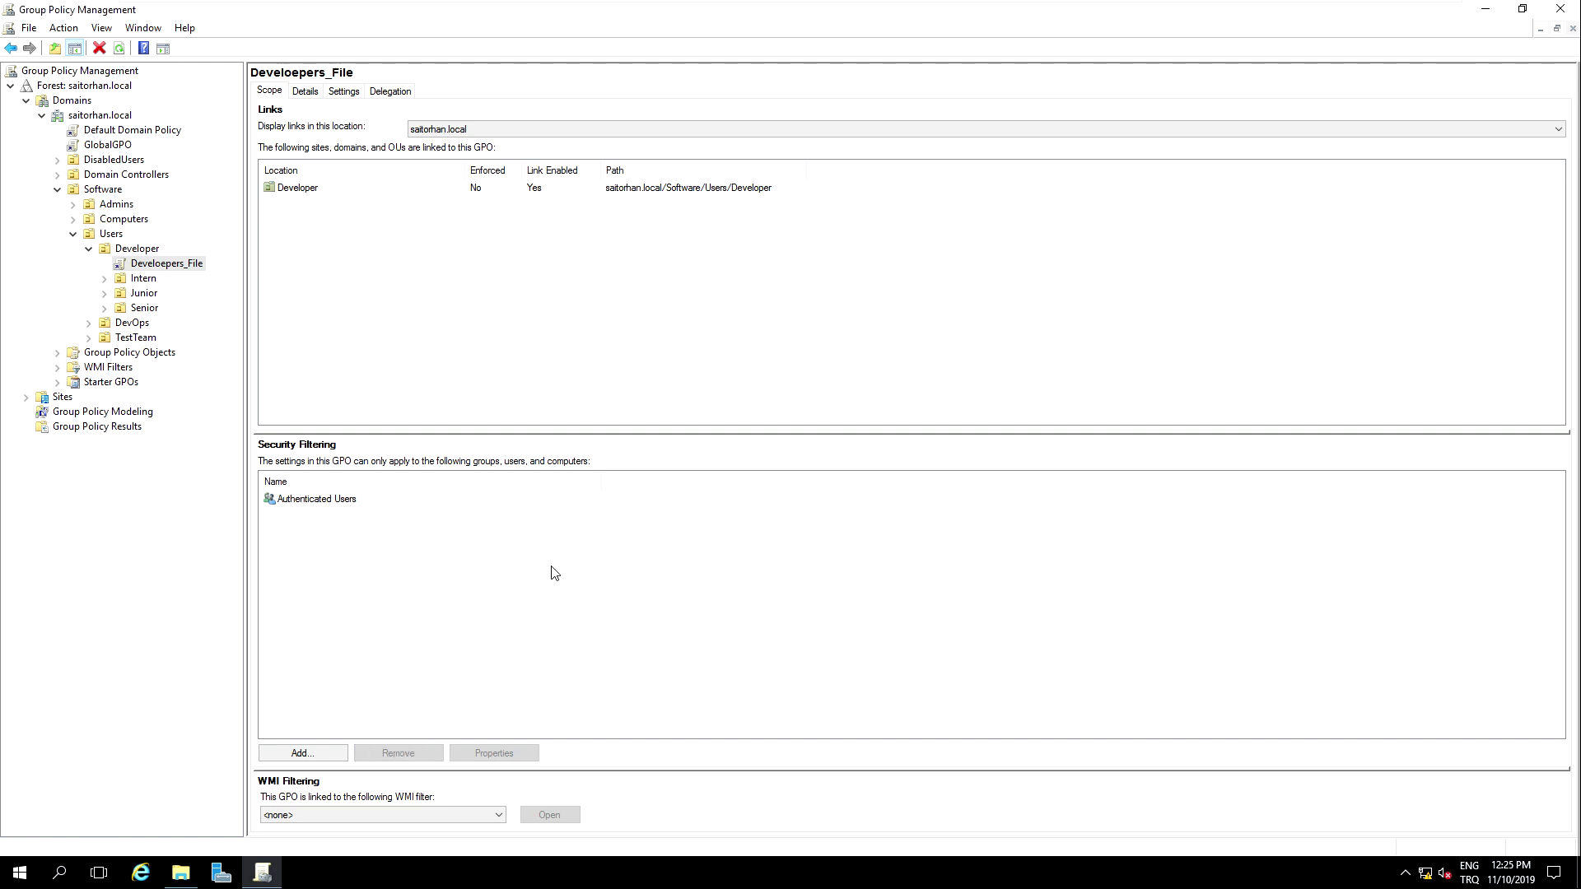
key("super+r")
key("Return")
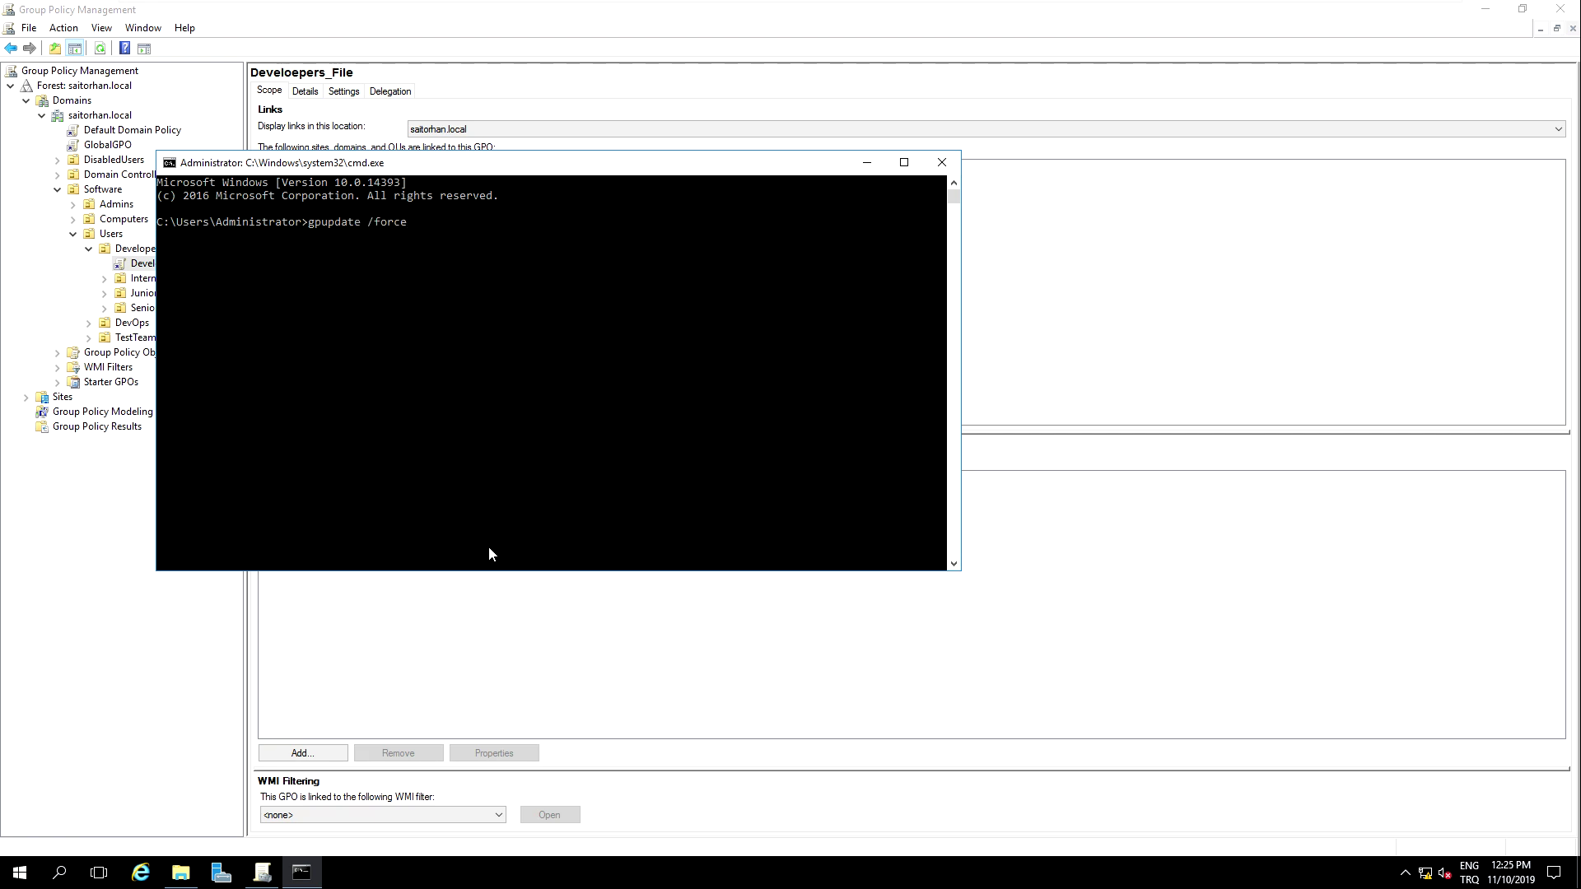
key("Return")
mouse_move(639, 4)
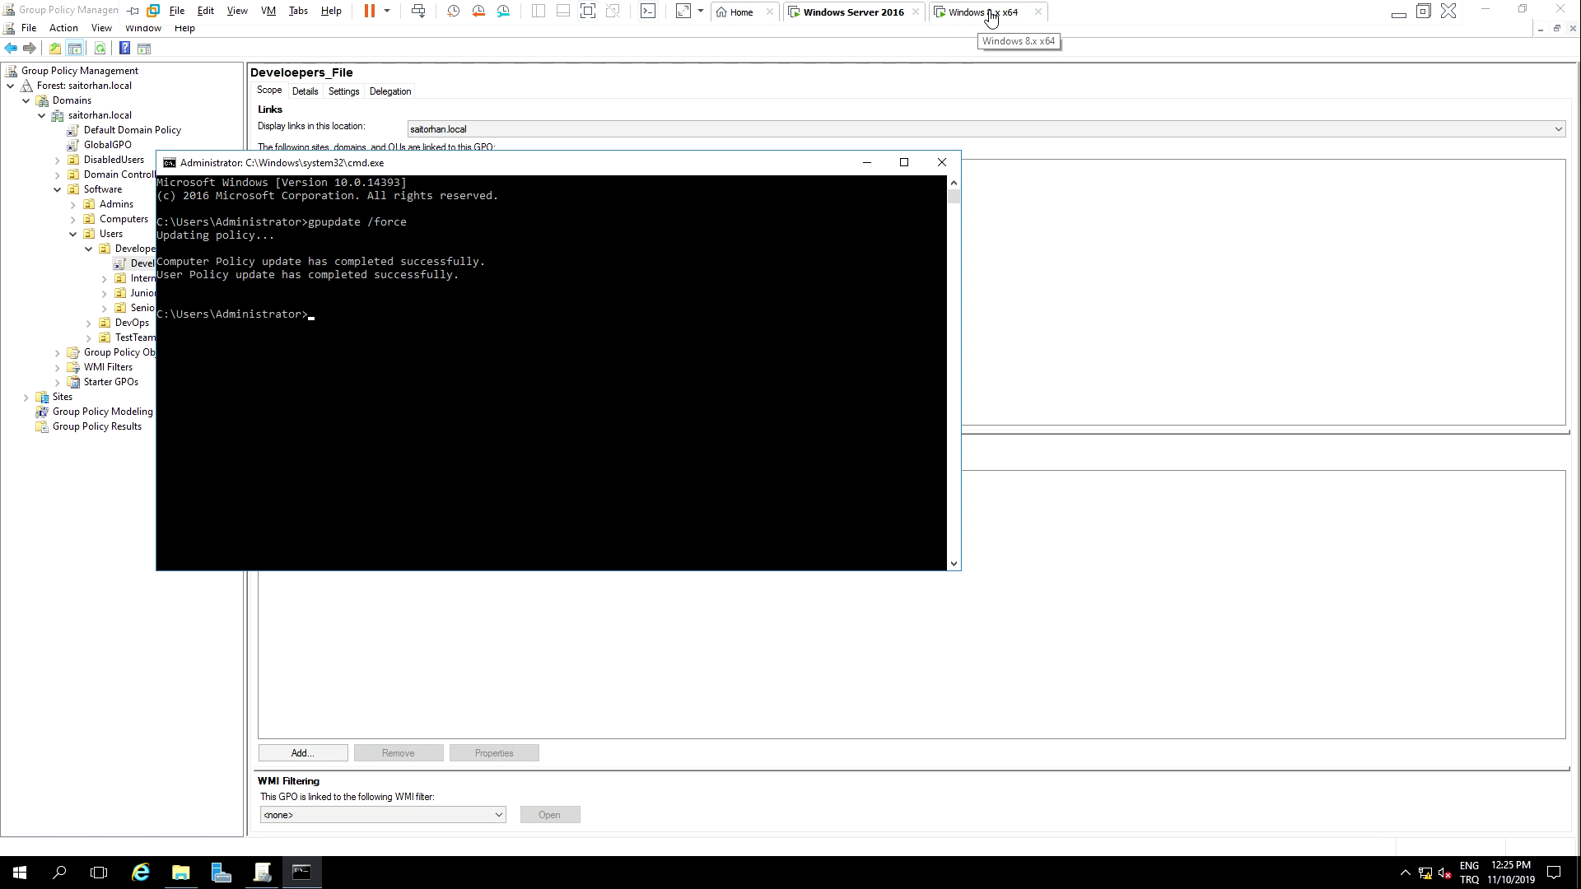
left_click(990, 14)
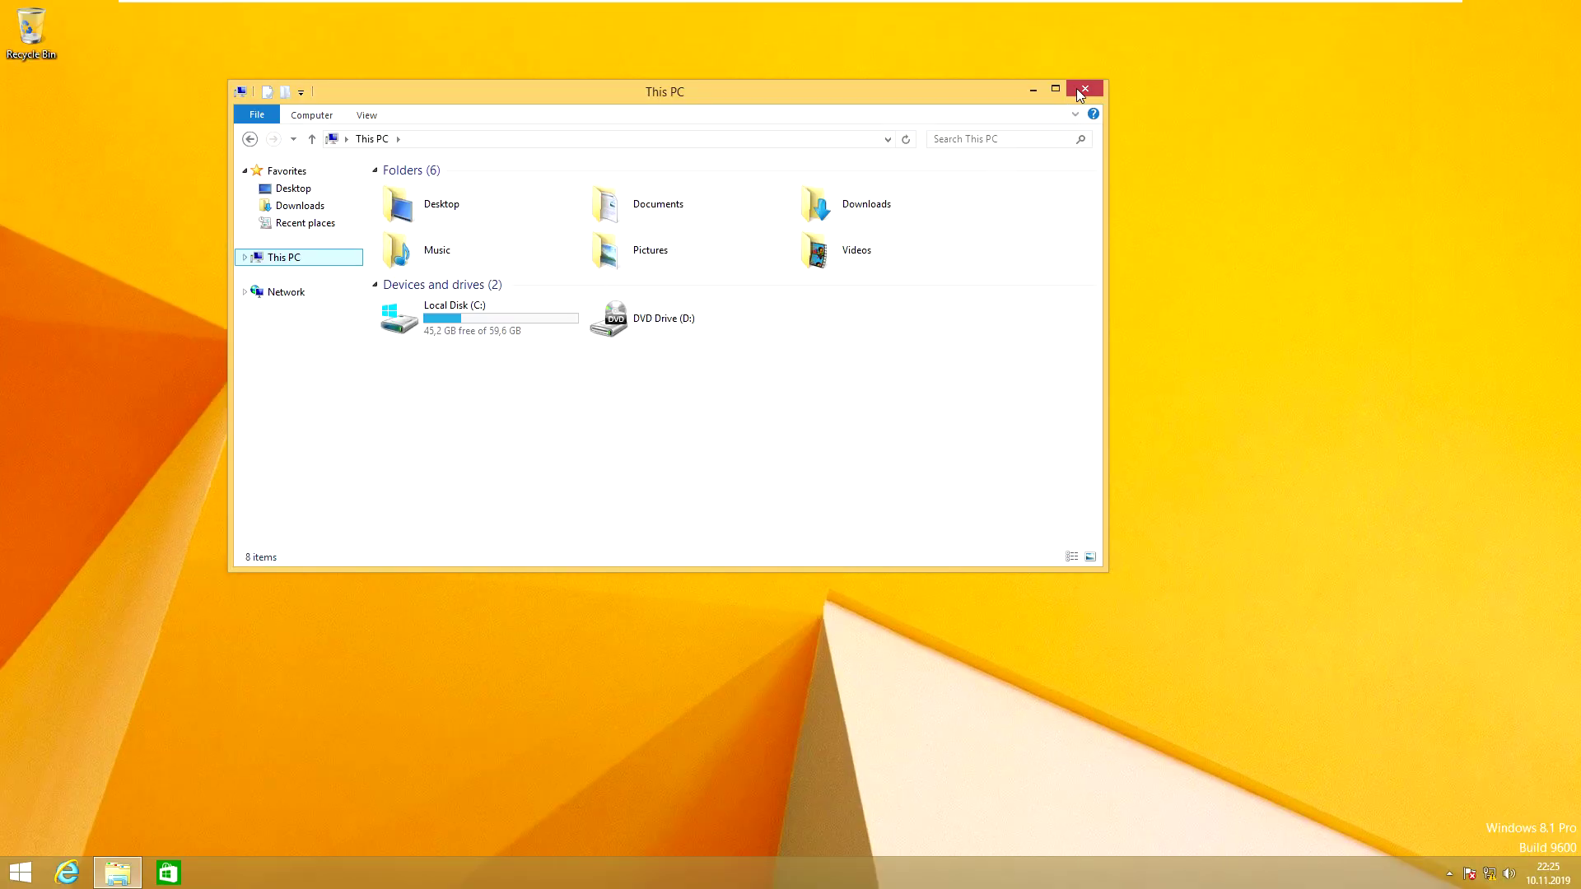
Step: Close This PC and run gpupdate /force from a cmd prompt on the Windows 8.1 client
left_click(1084, 89)
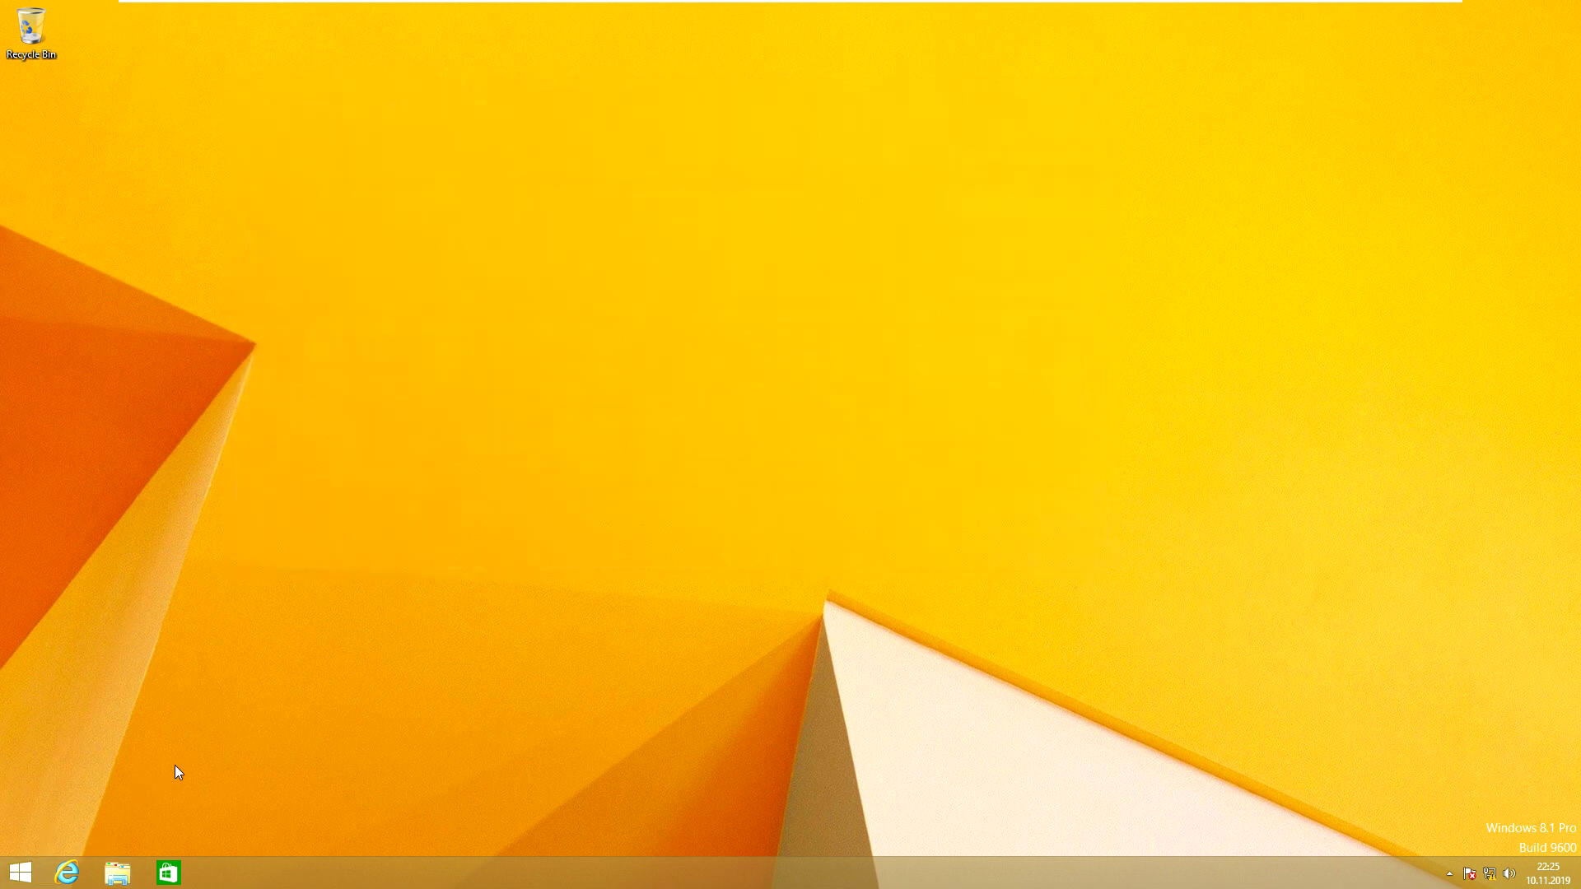
key("super+r")
type("cmd")
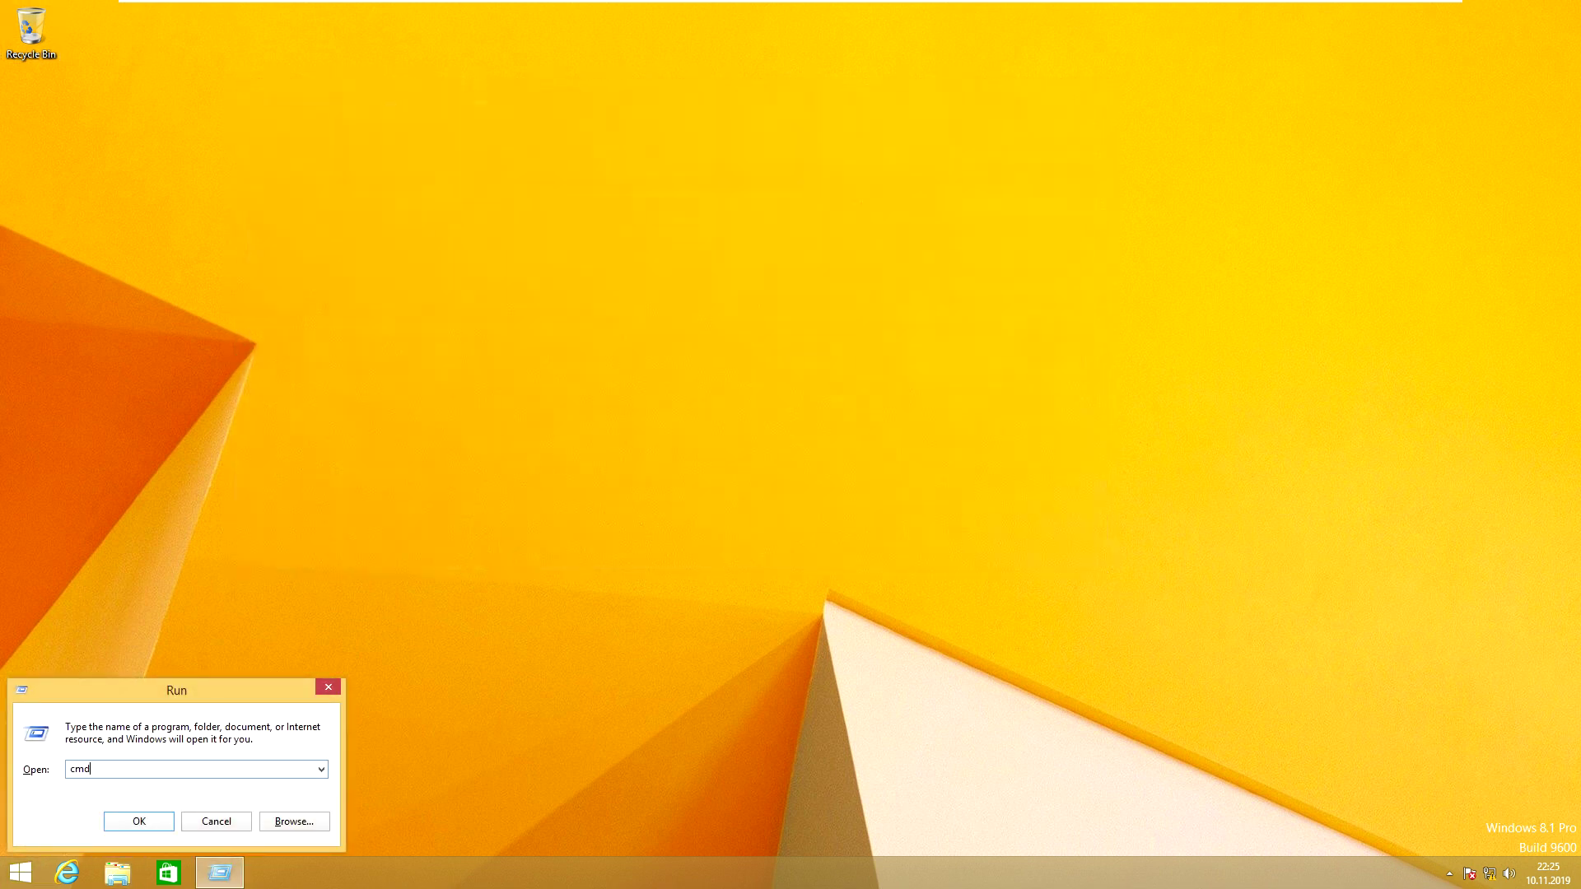
key("Return")
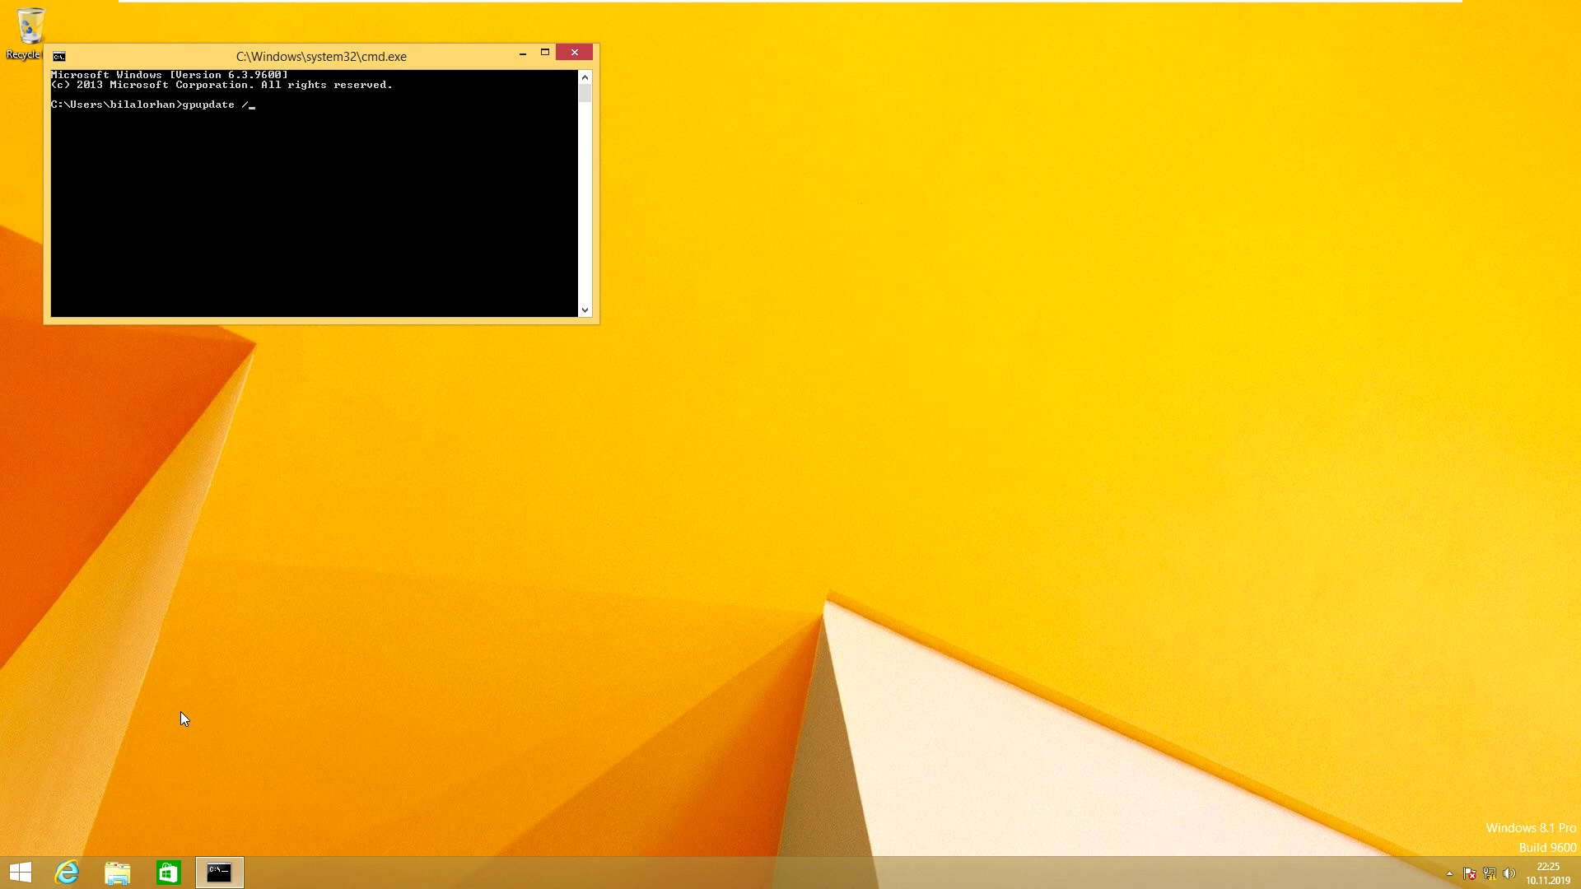
type("gpupdate /force")
key("Return")
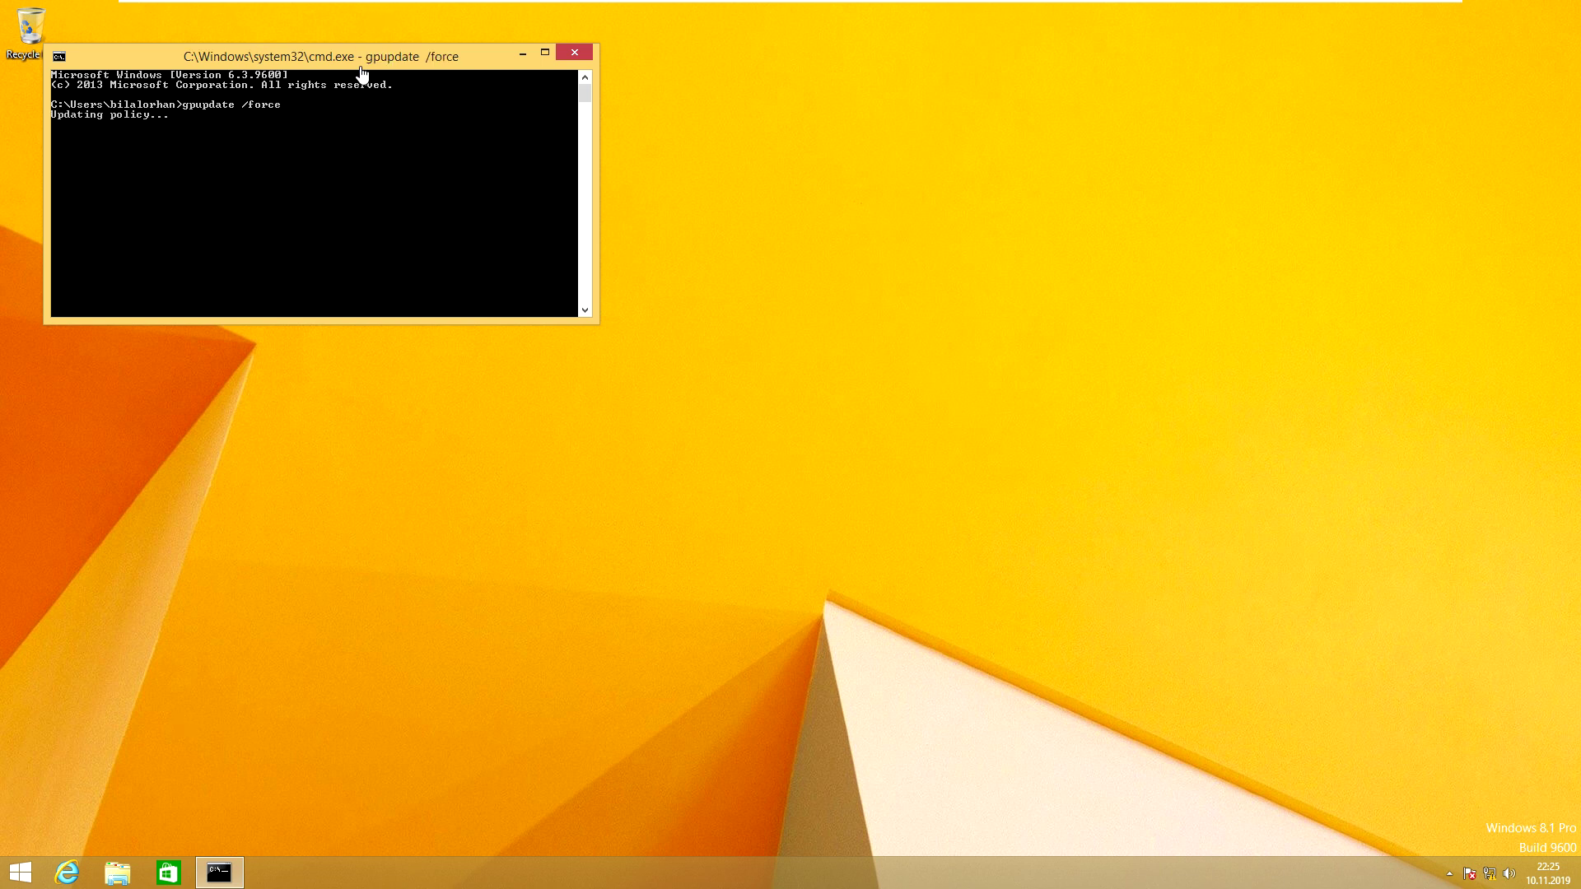
left_click_drag(368, 60, 939, 111)
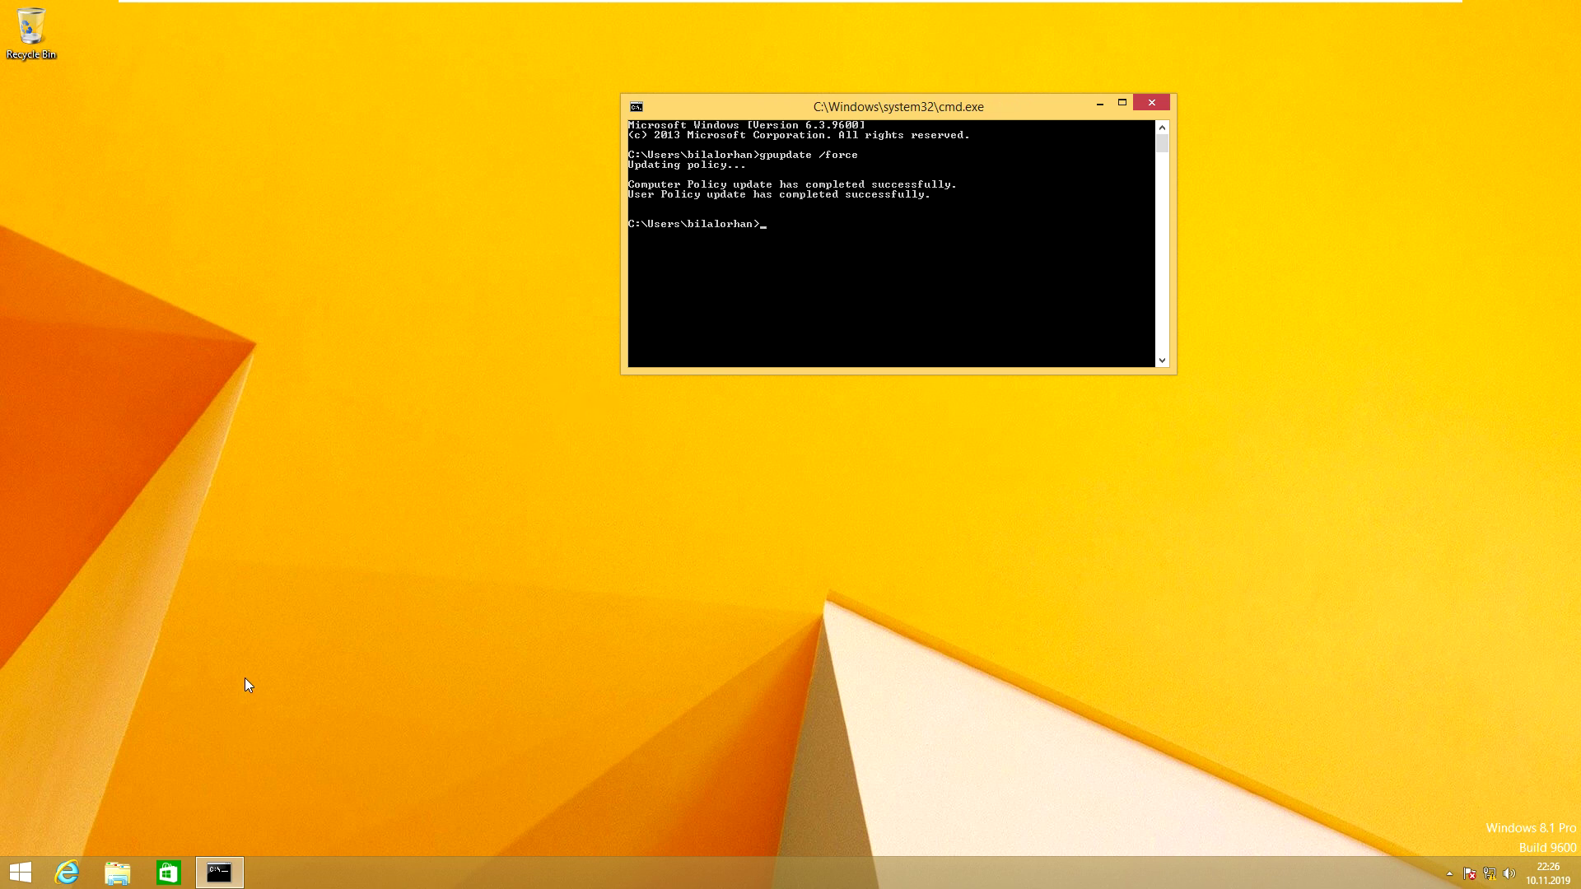
Step: Create a new folder named Deneme on the Developers (Z:) drive
left_click(121, 873)
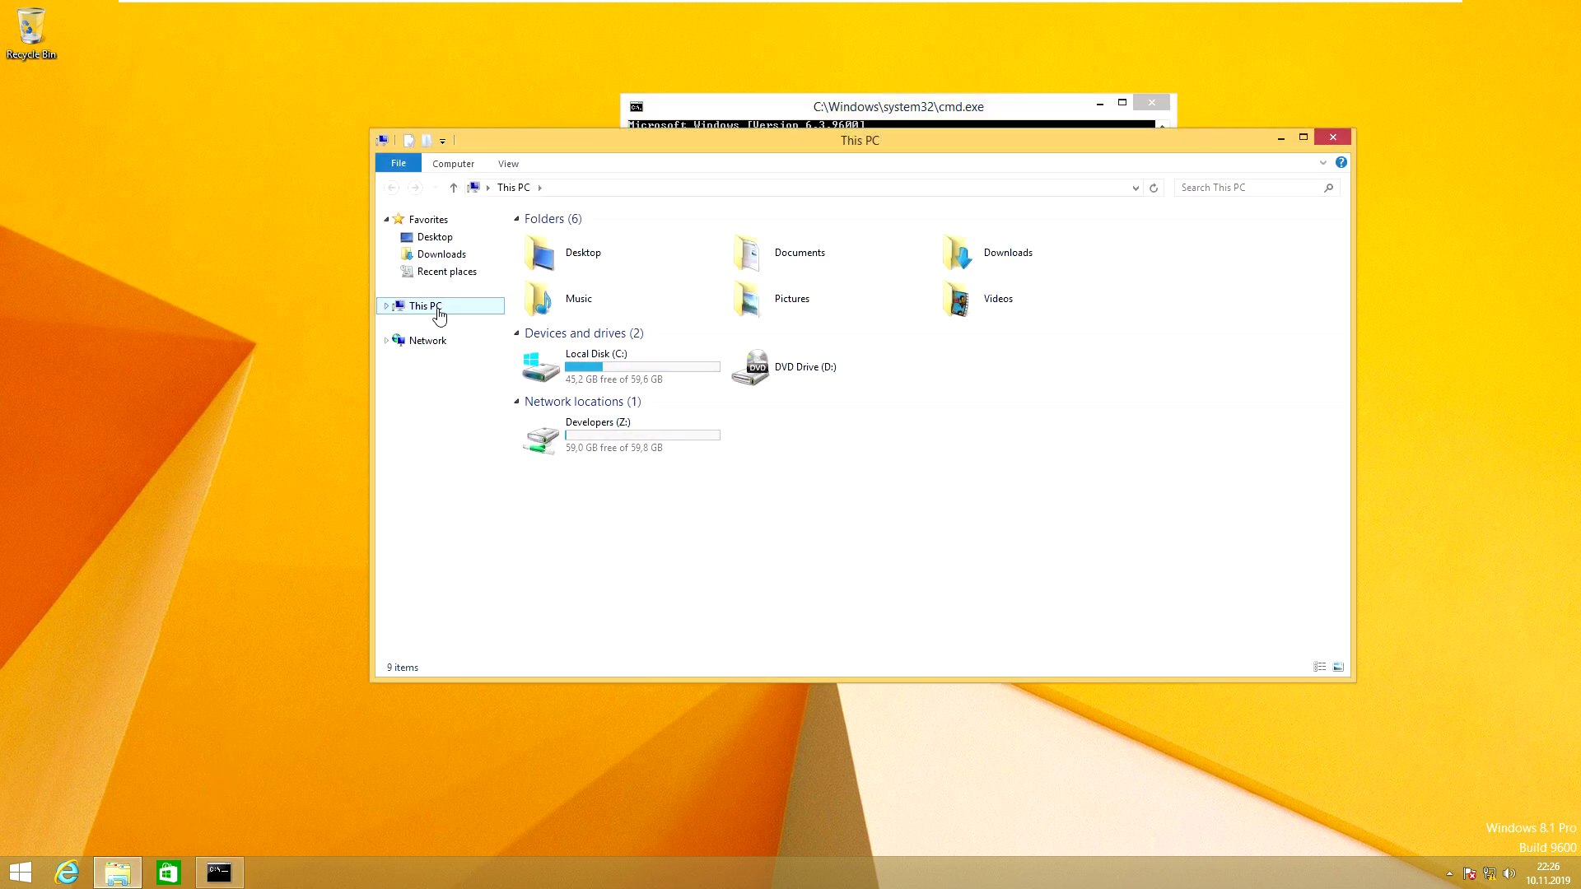
double_click(649, 446)
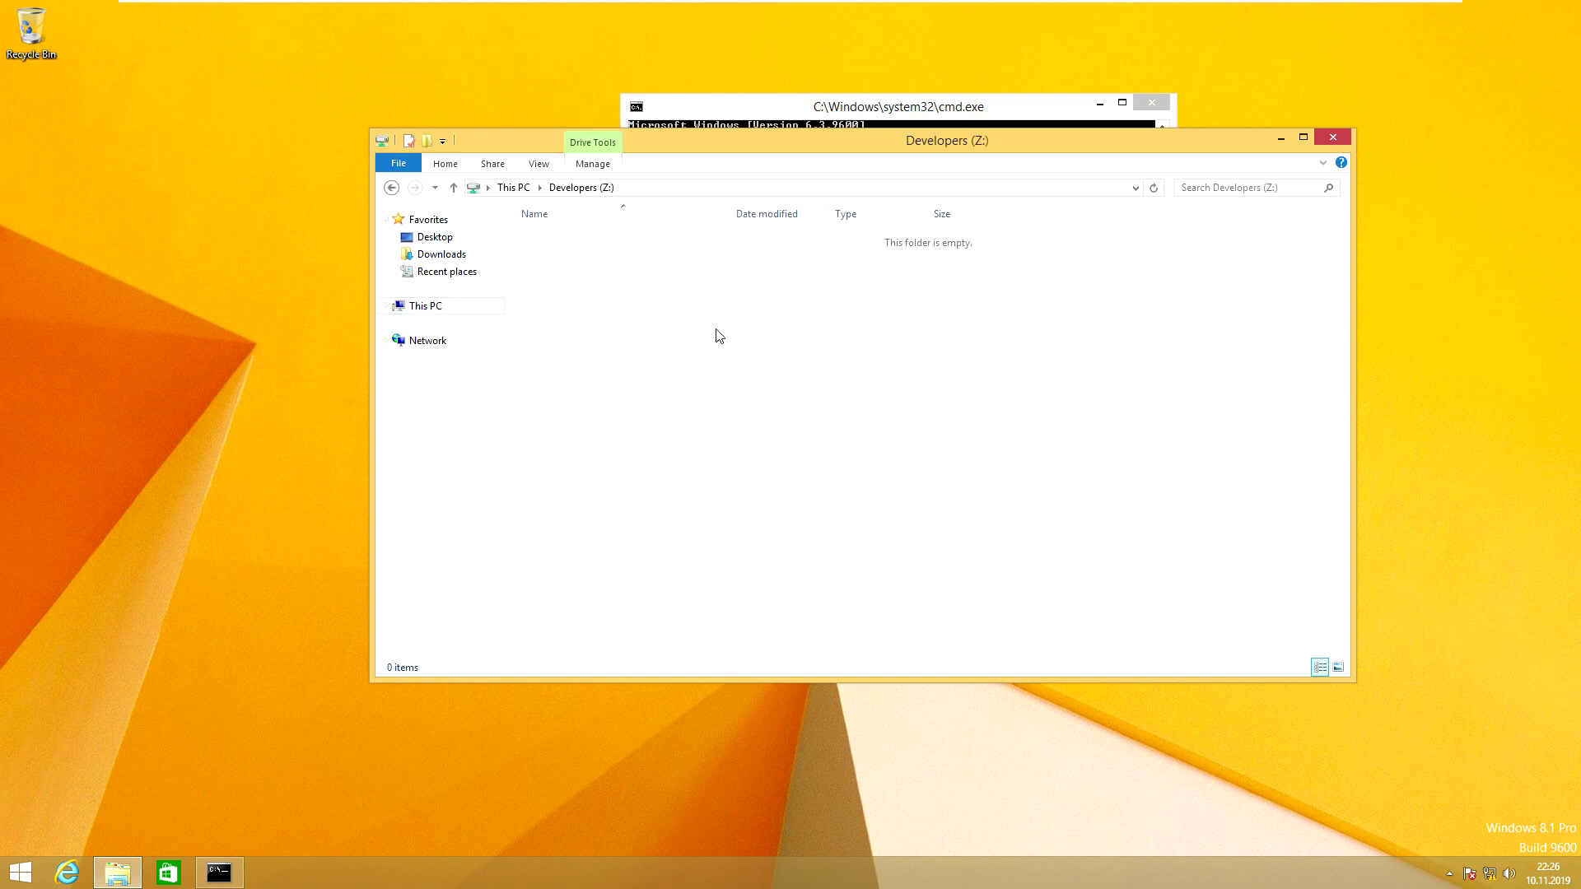
right_click(752, 331)
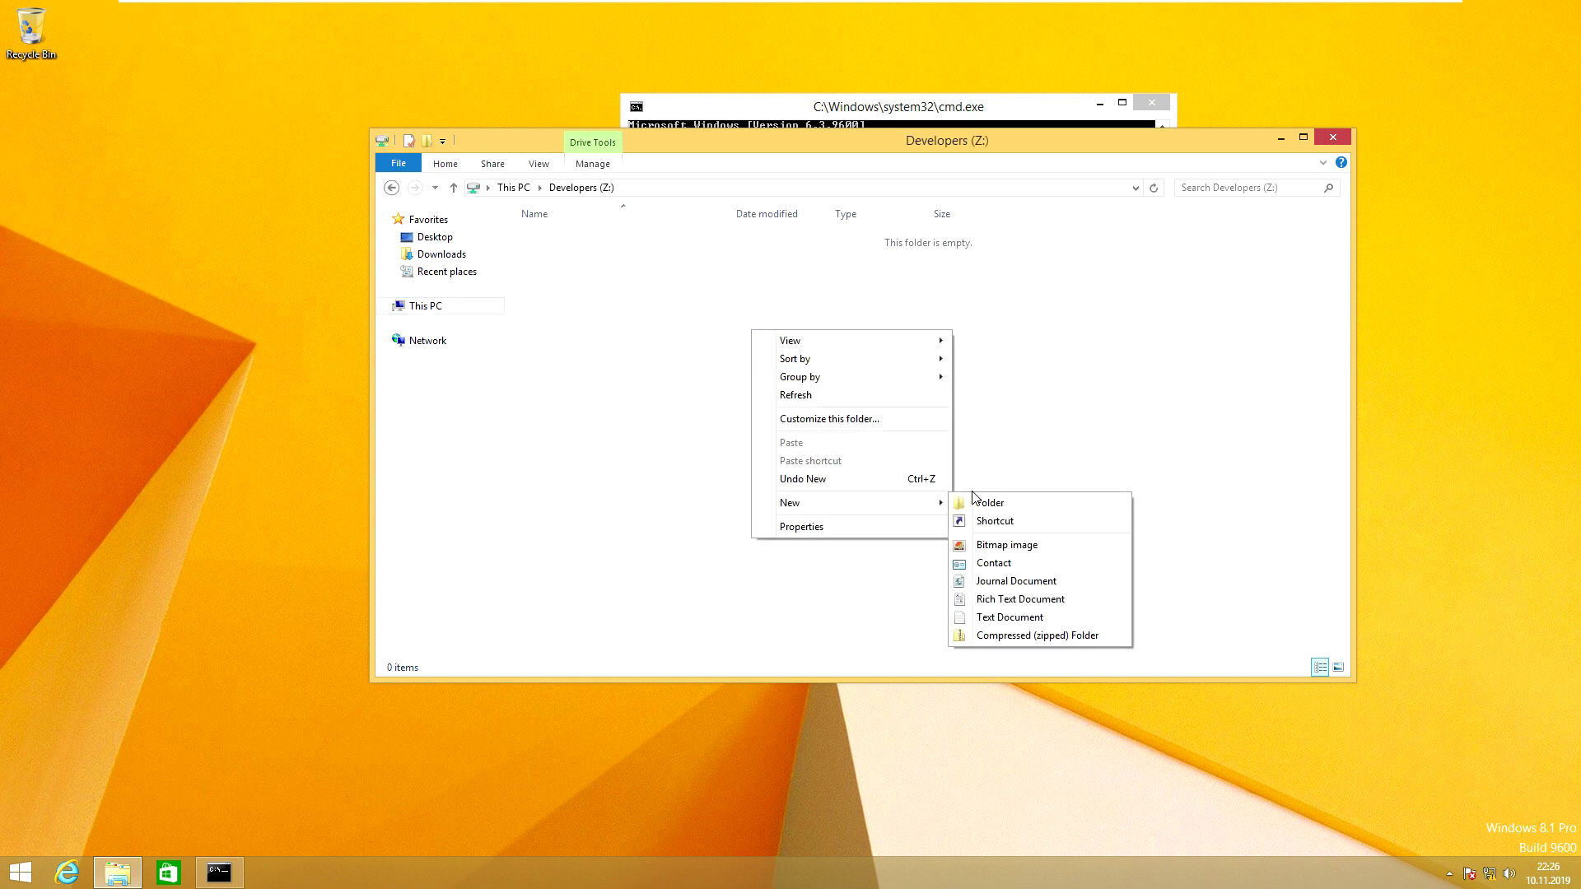
key("Escape")
key("Escape")
right_click(741, 414)
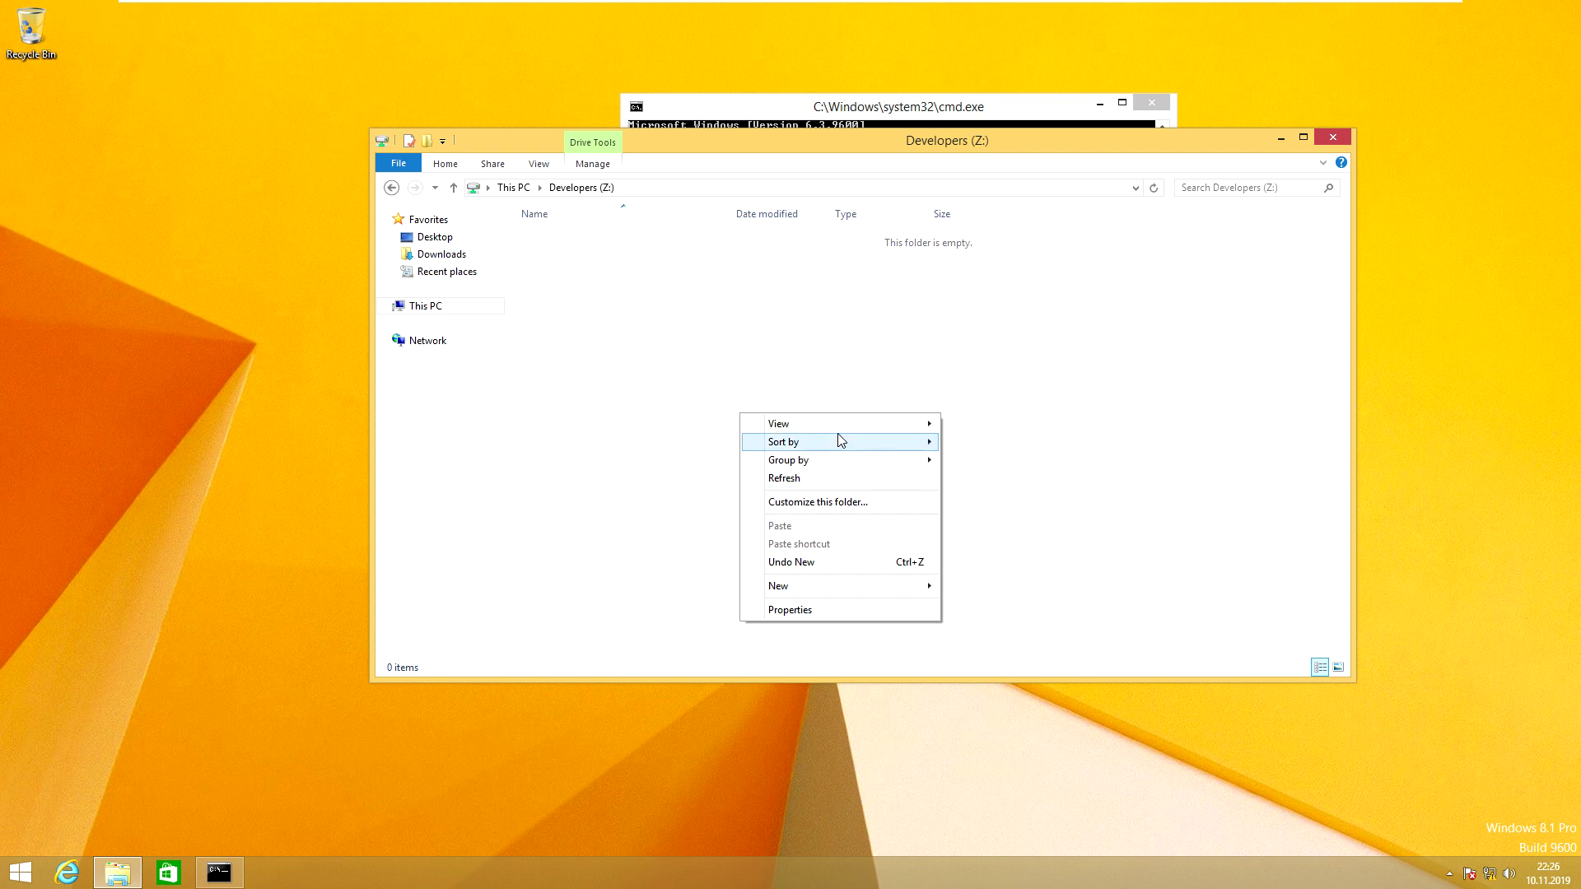
mouse_move(899, 579)
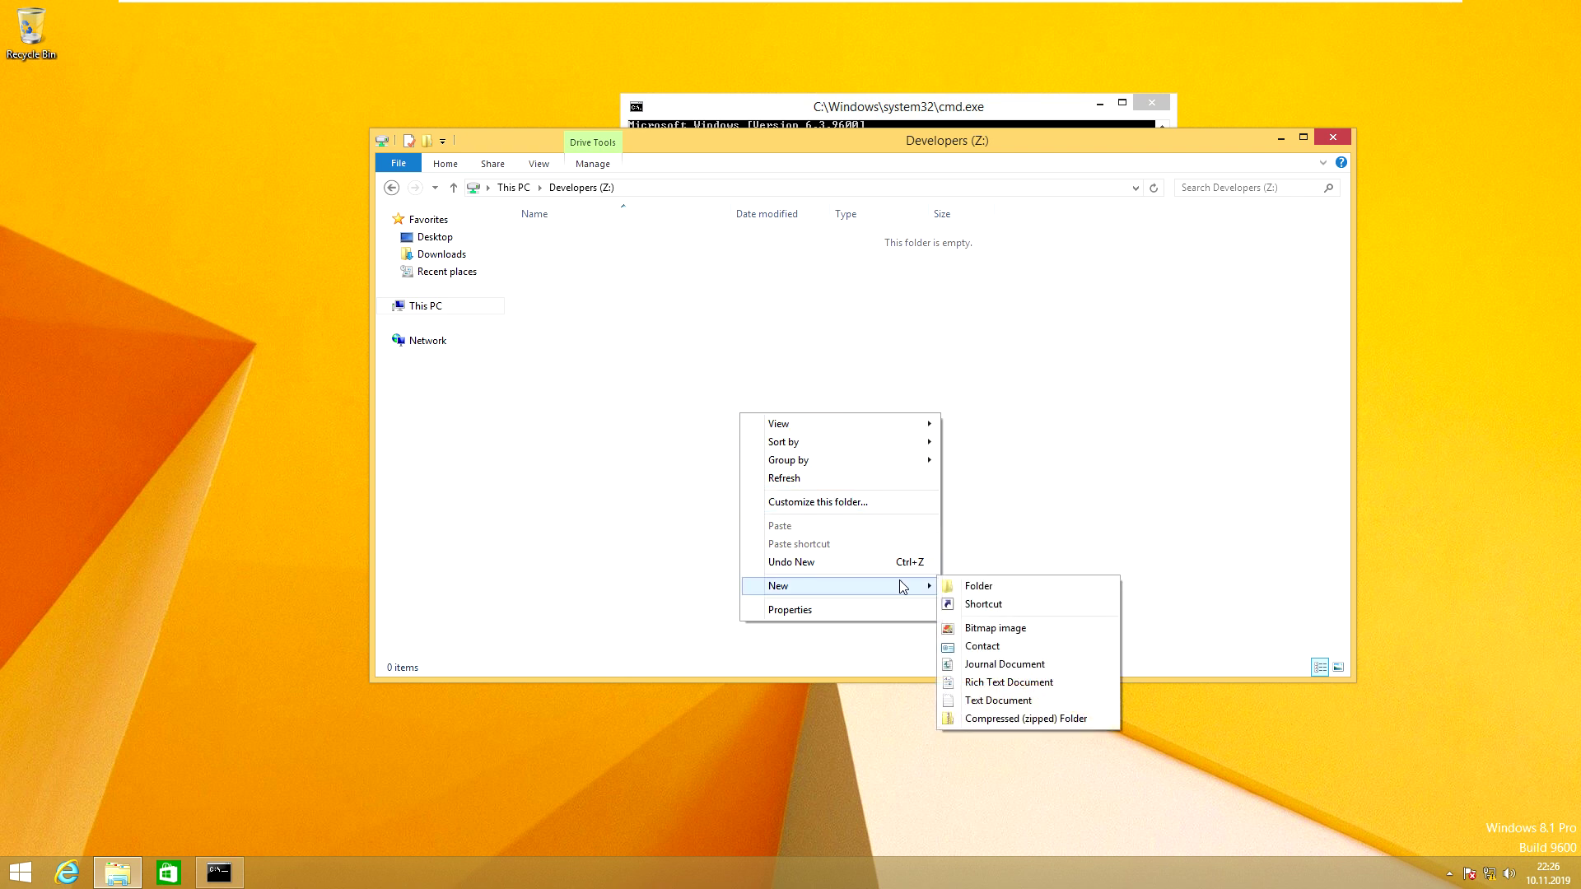
left_click(980, 586)
type("Deneme")
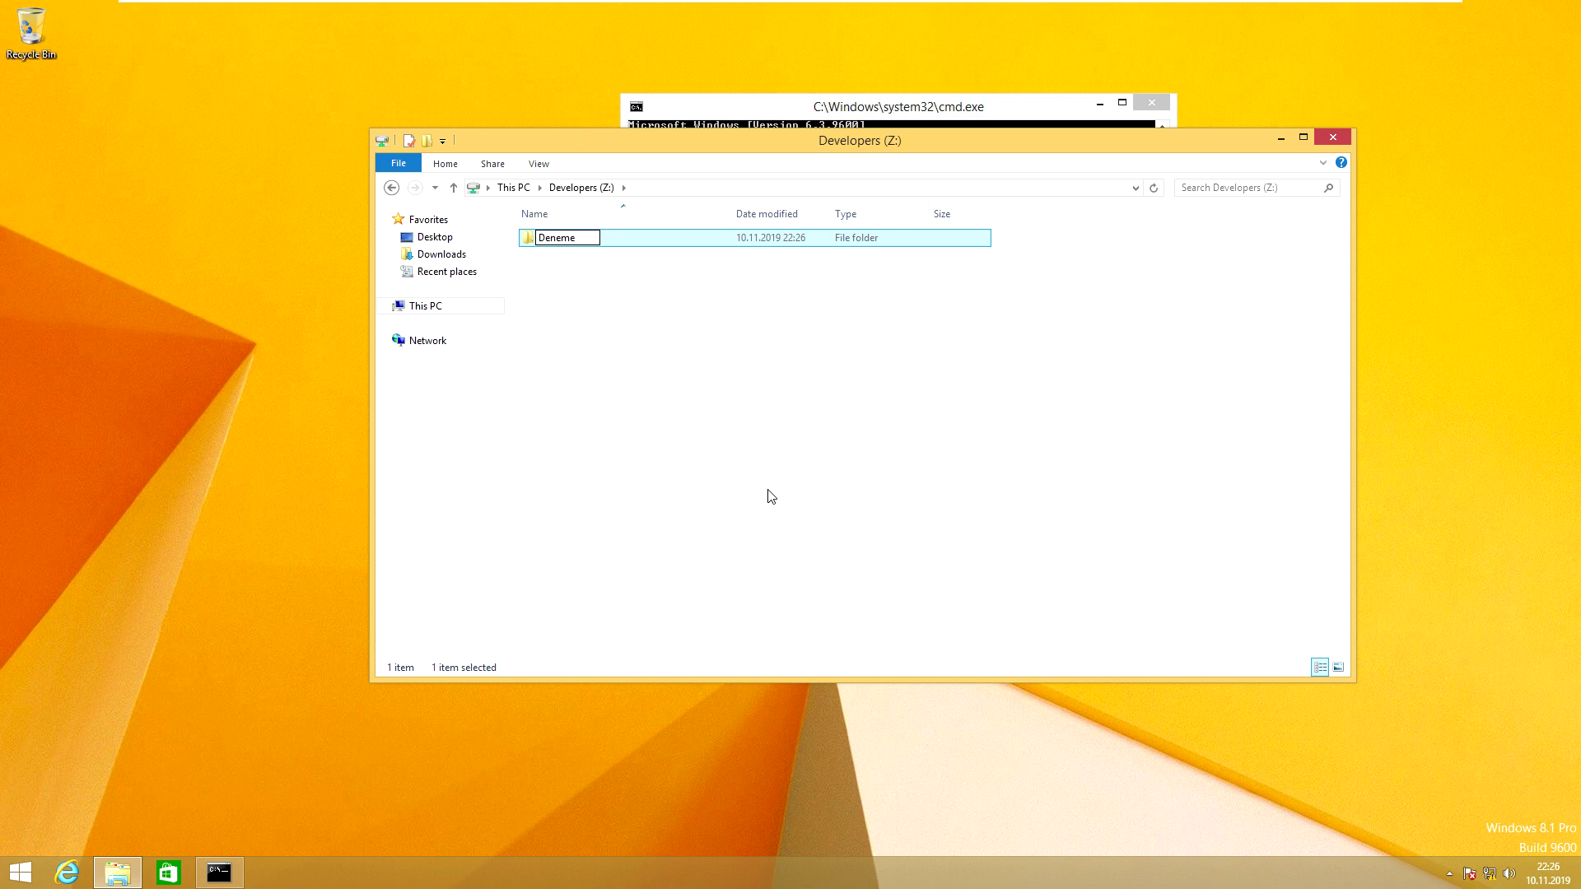
key("Return")
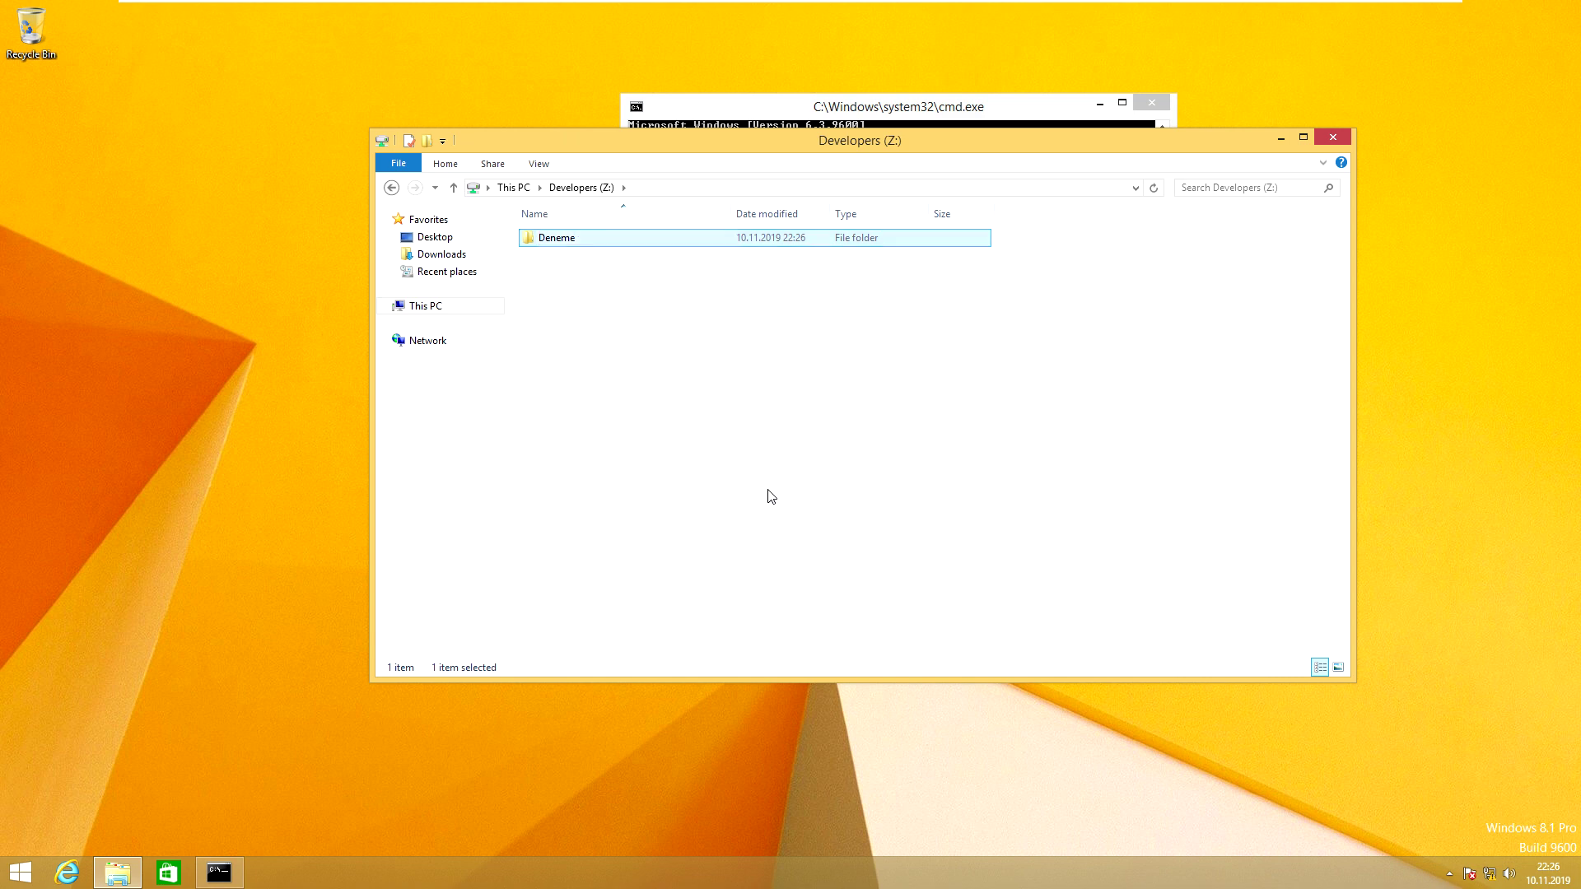
Step: On the Windows Server 2016 VM, check that Deneme appears in the Developers share
left_click(803, 17)
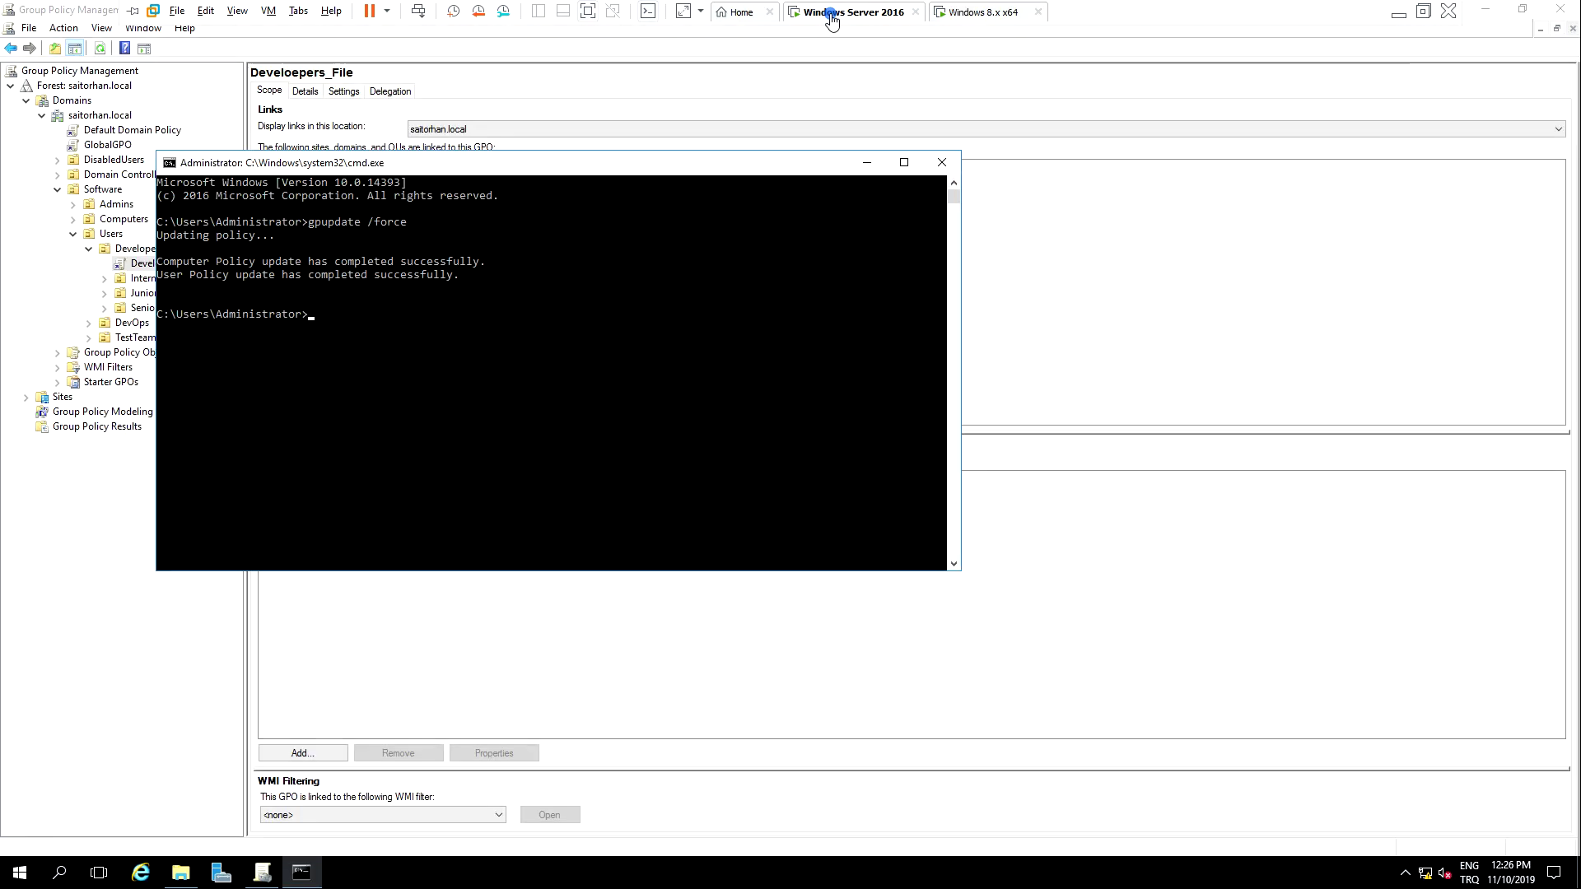
left_click(180, 873)
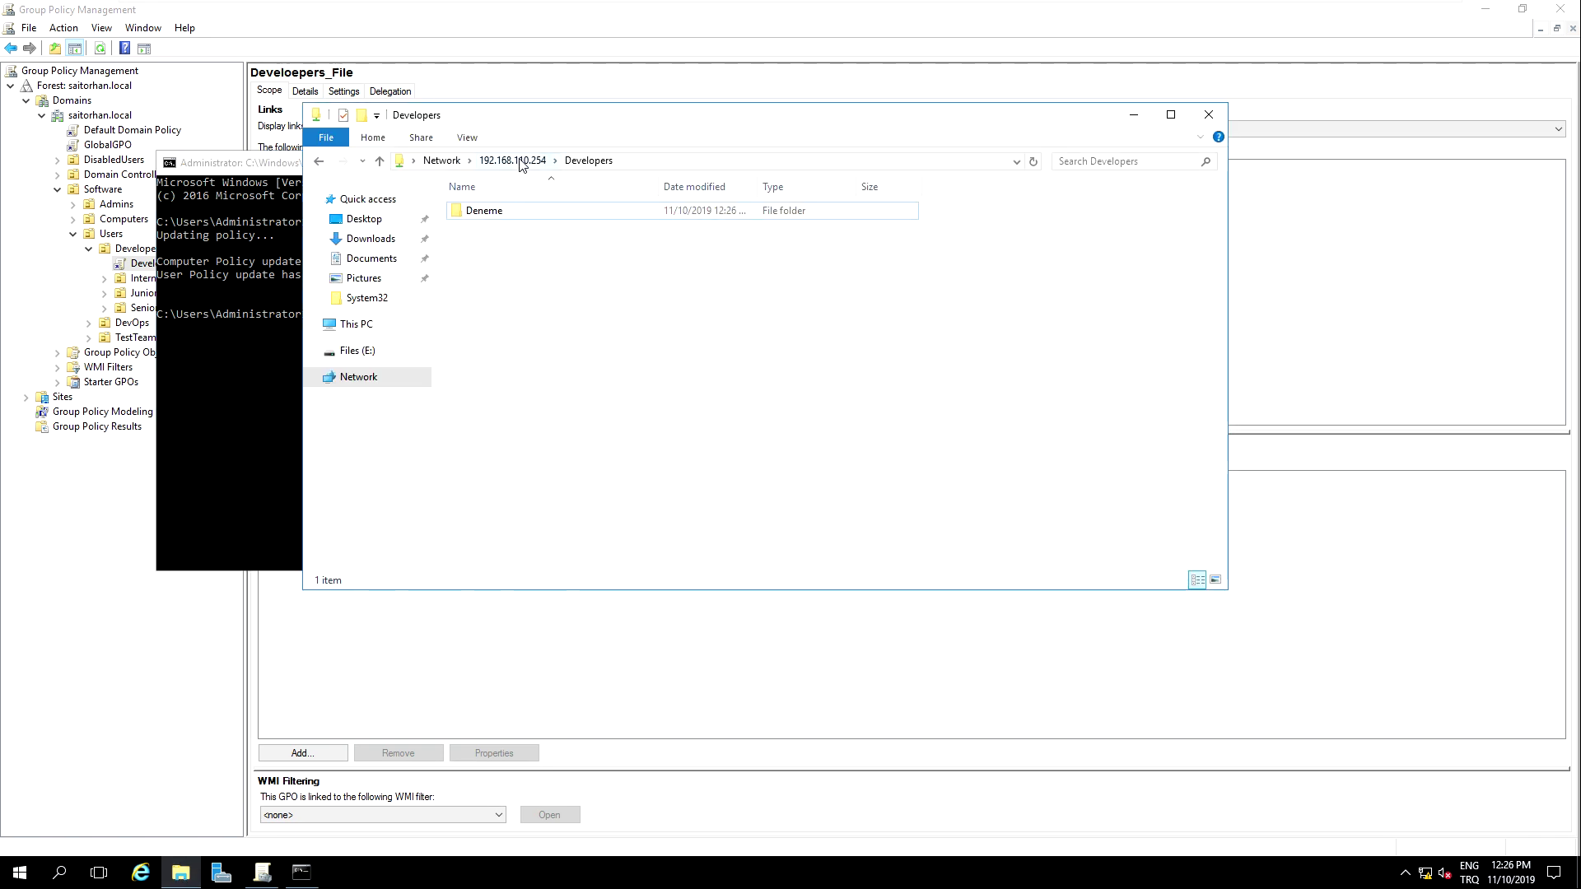
left_click(137, 294)
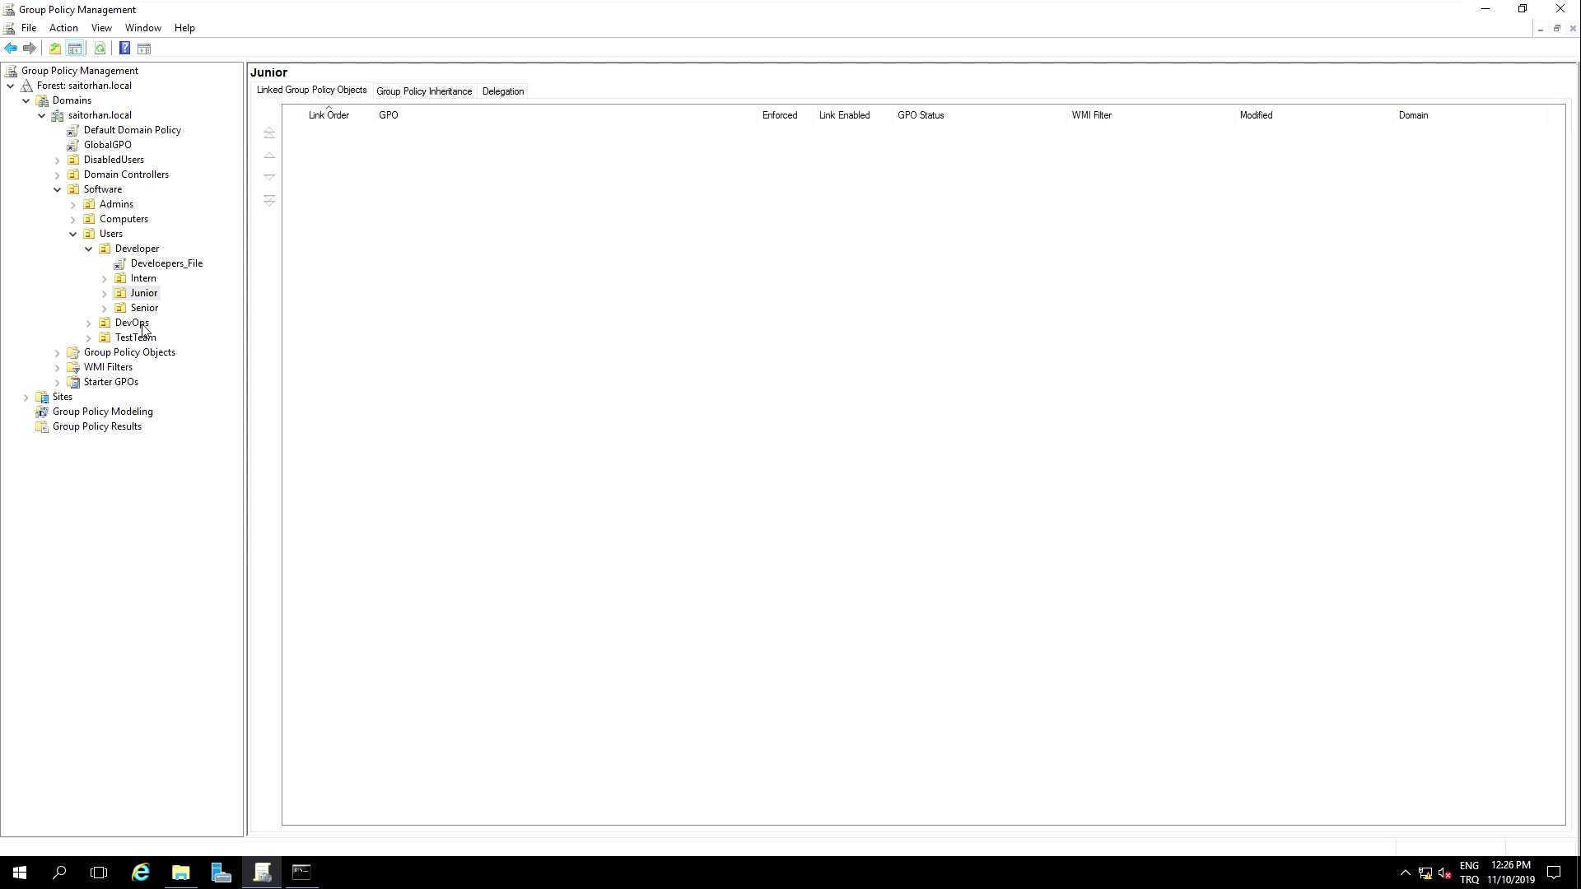
Step: Create a GPO named Devops_File linked to the DevOps OU, then select it under DevOps
left_click(132, 323)
right_click(141, 324)
left_click(218, 338)
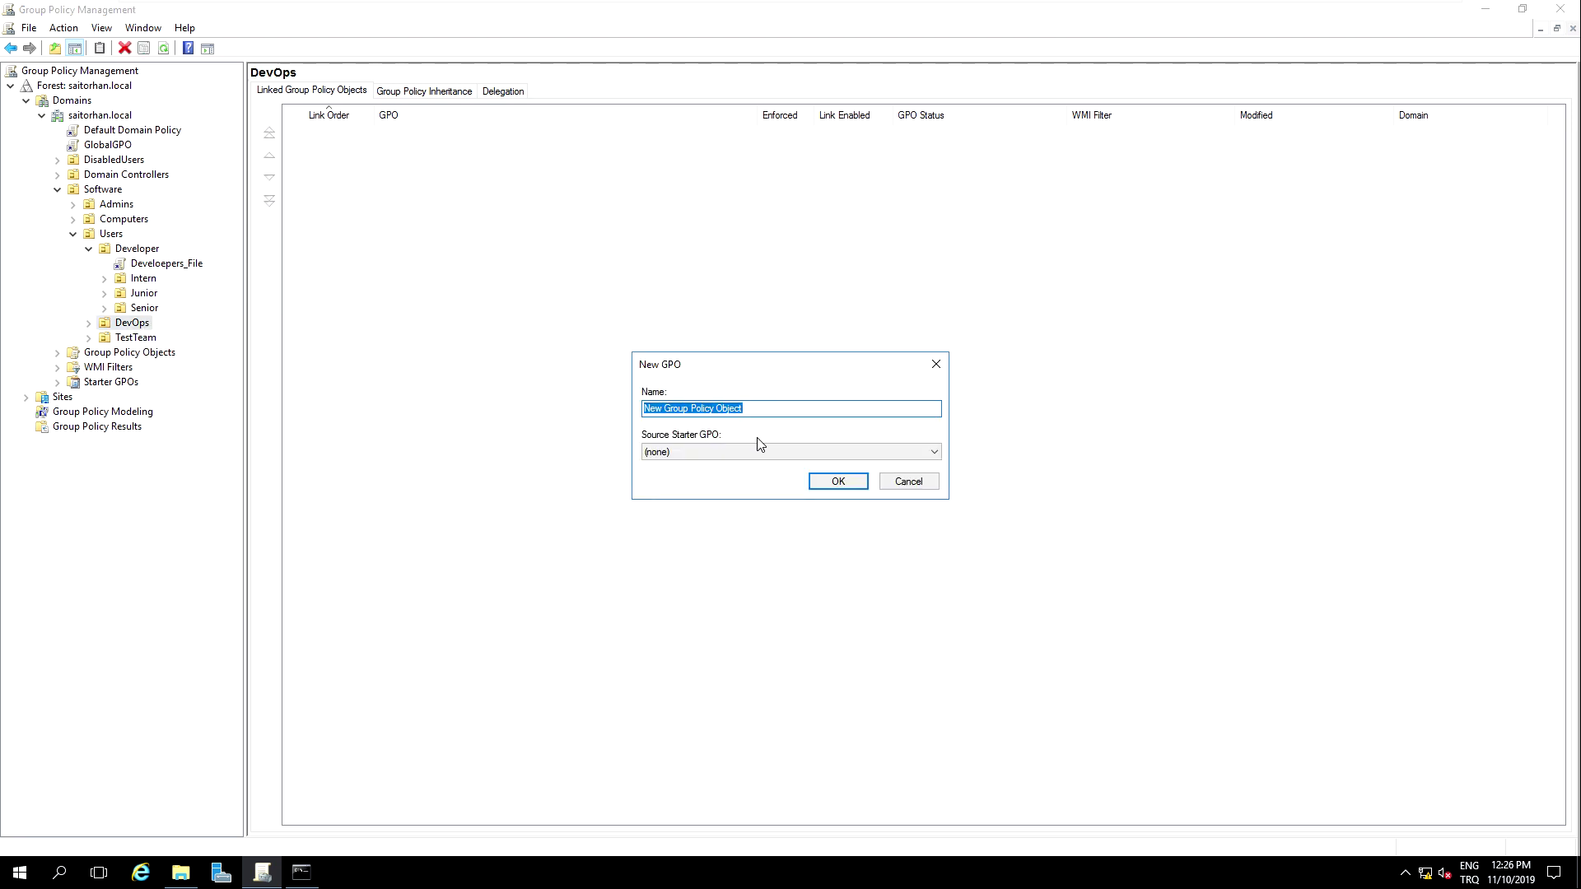
type("Devops_File")
left_click(838, 482)
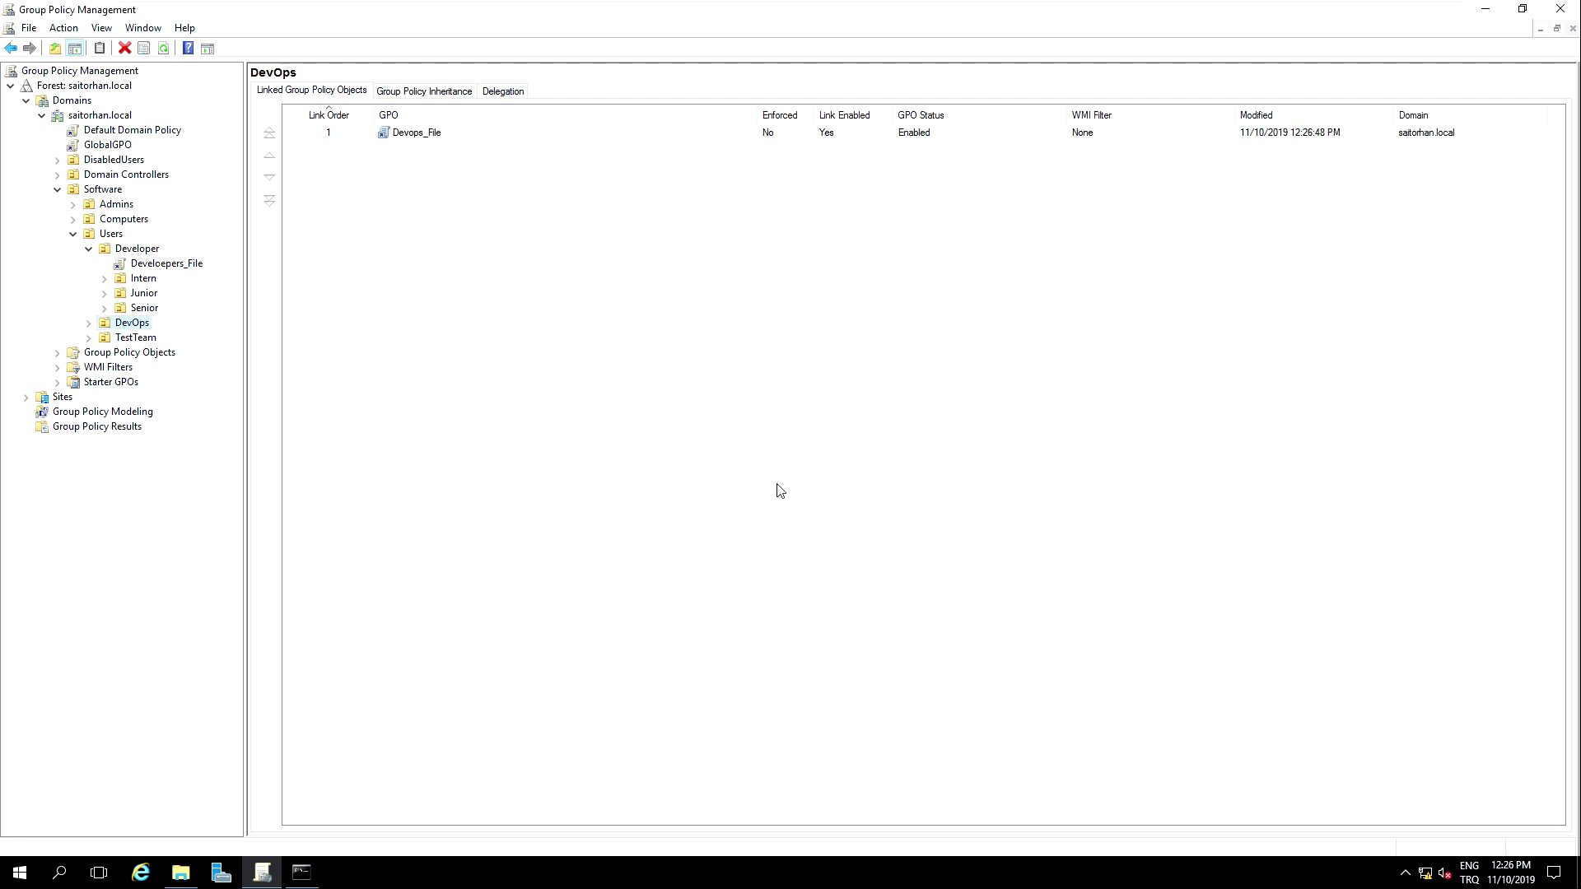
left_click(89, 323)
left_click(144, 338)
right_click(132, 340)
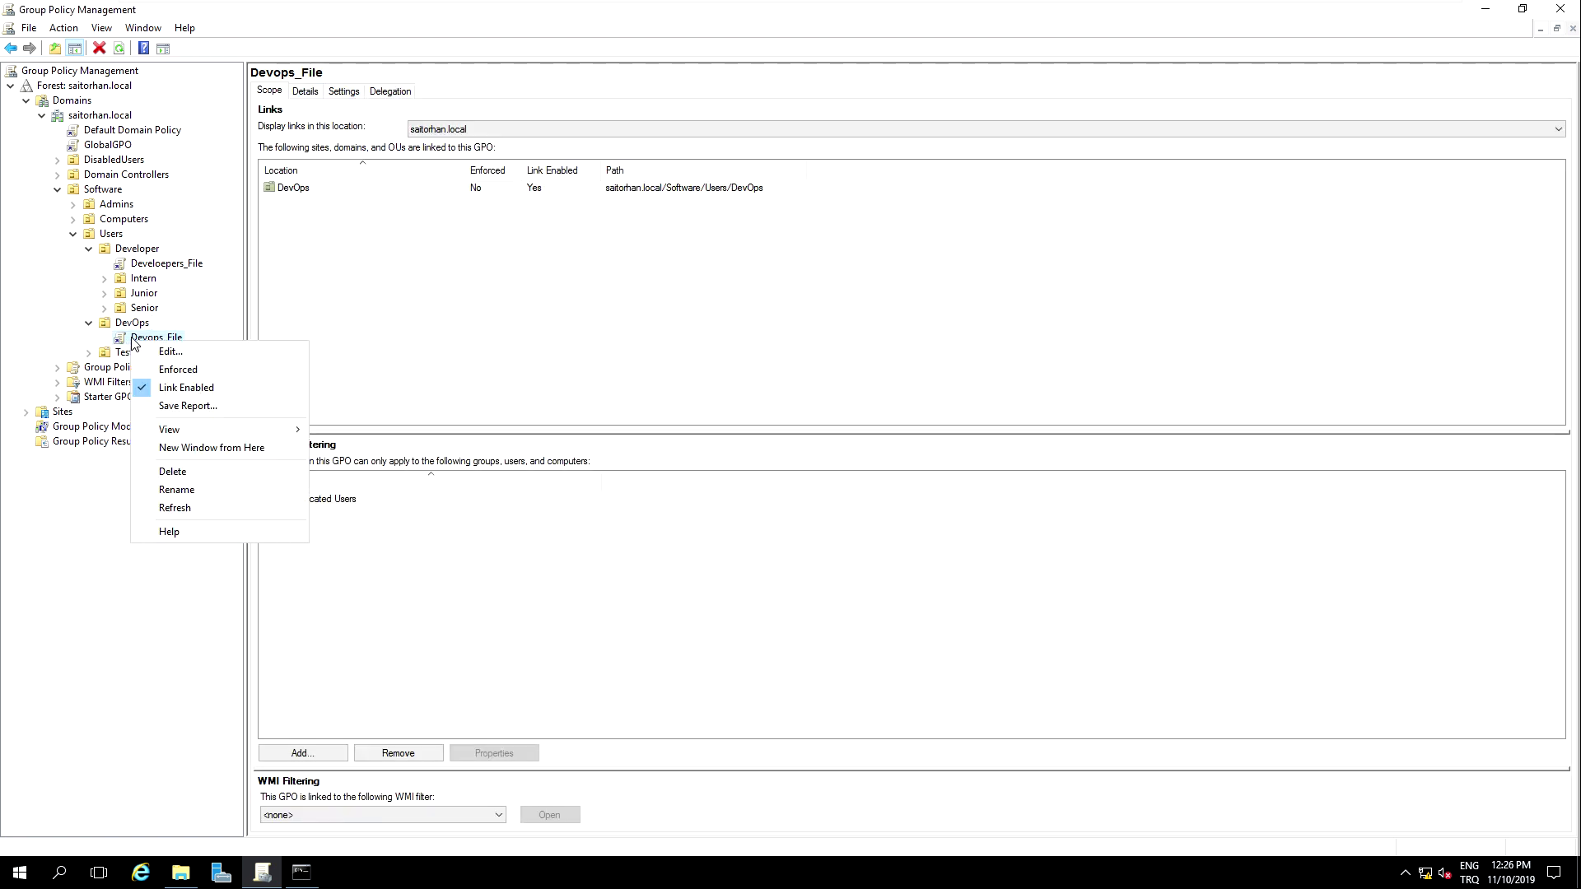
Step: Edit Devops_File and add a new Mapped Drive under User Configuration > Preferences > Windows Settings > Drive Maps
left_click(198, 359)
left_click(148, 230)
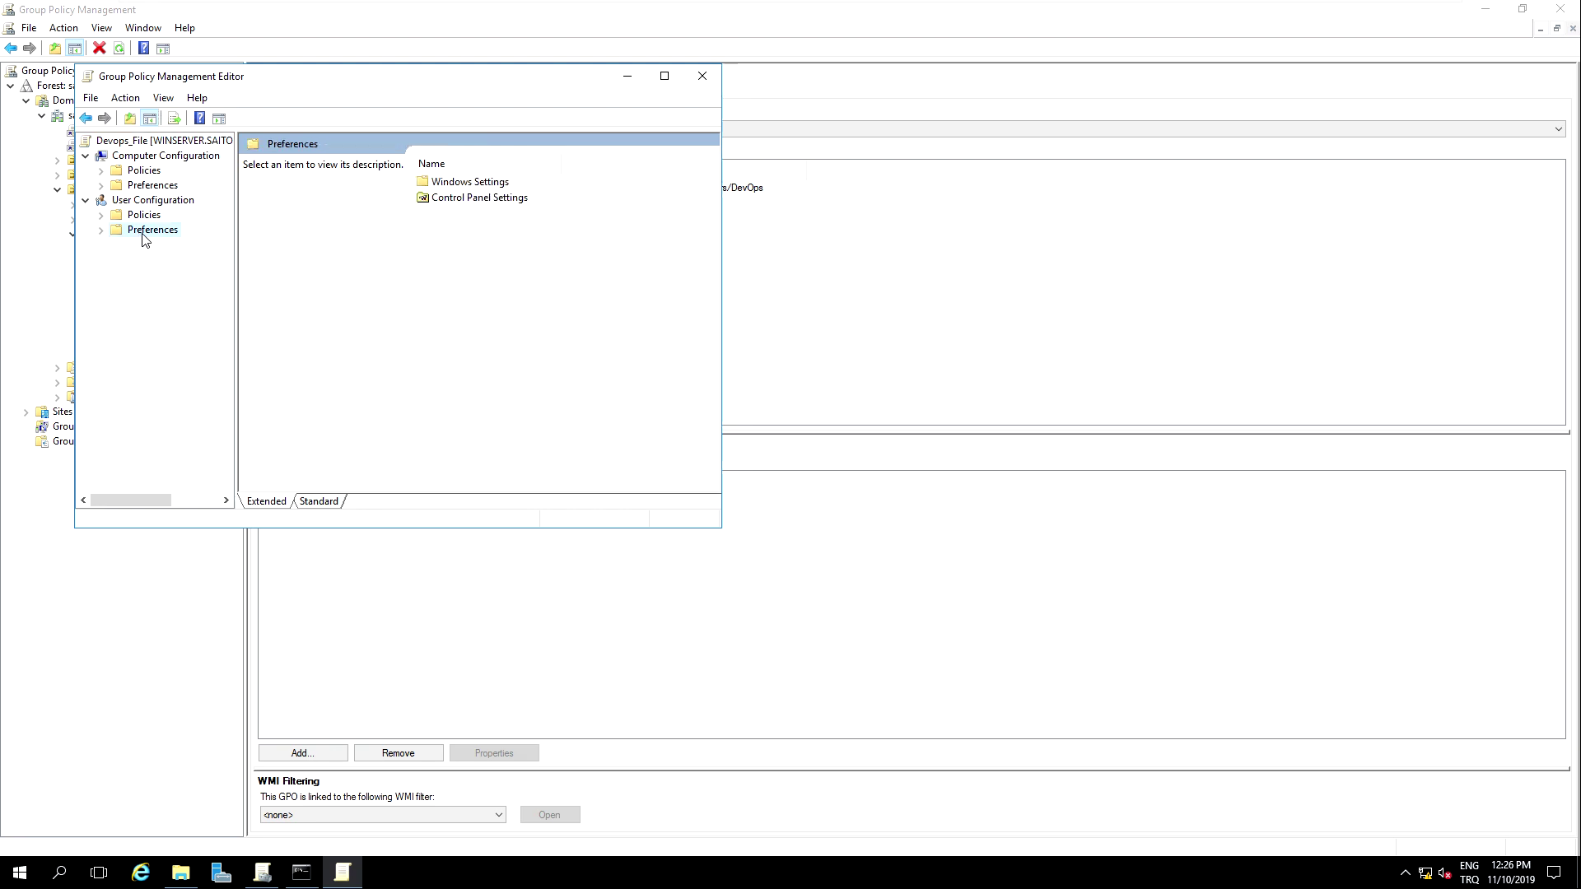
double_click(469, 187)
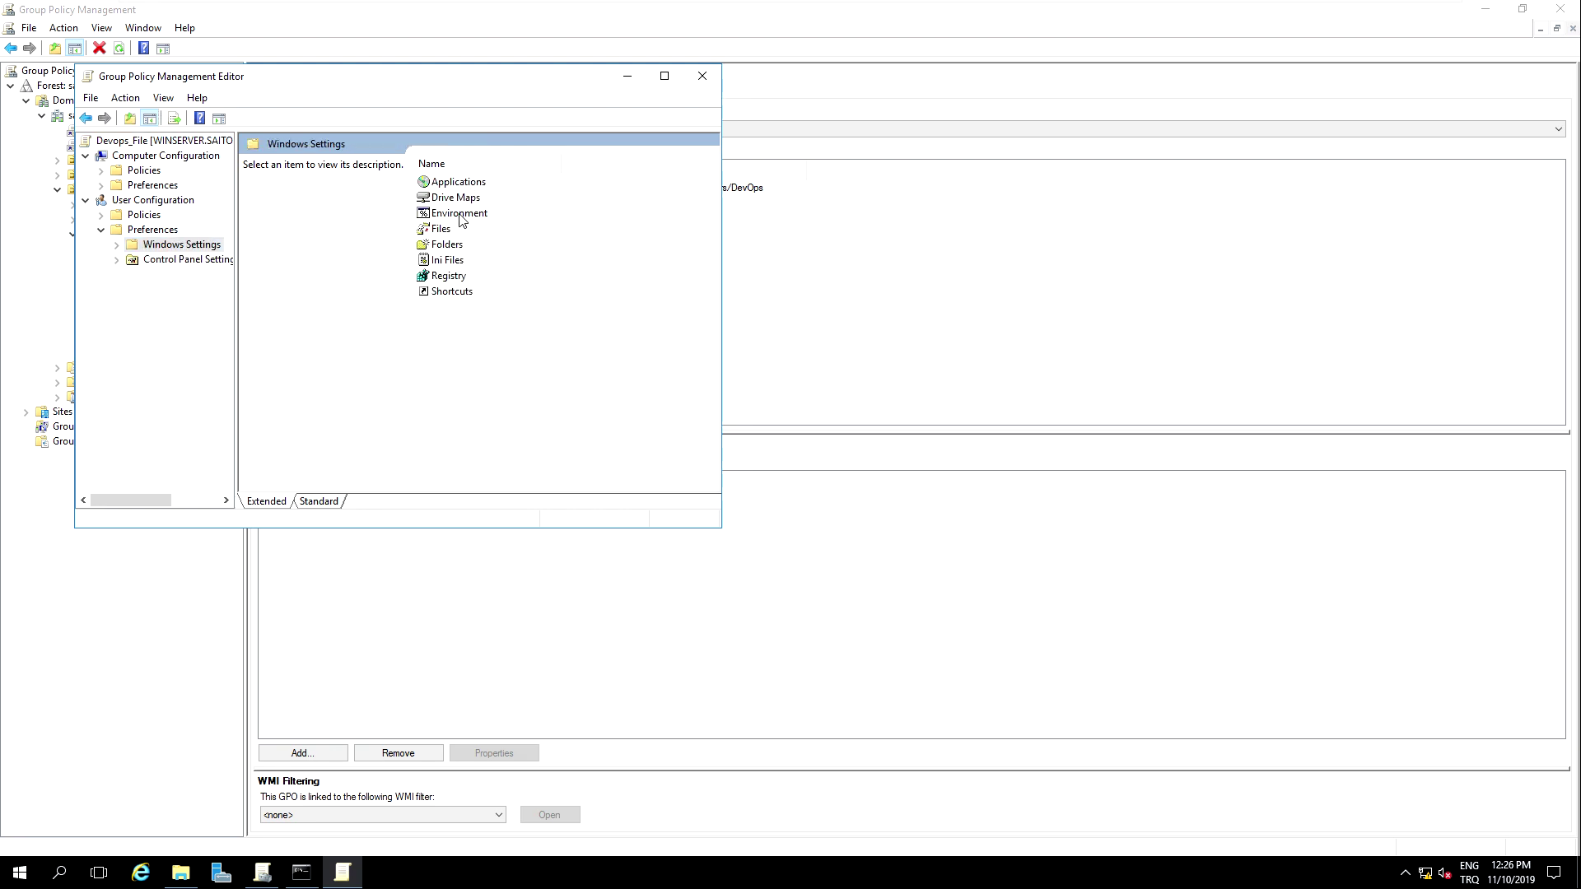
double_click(455, 201)
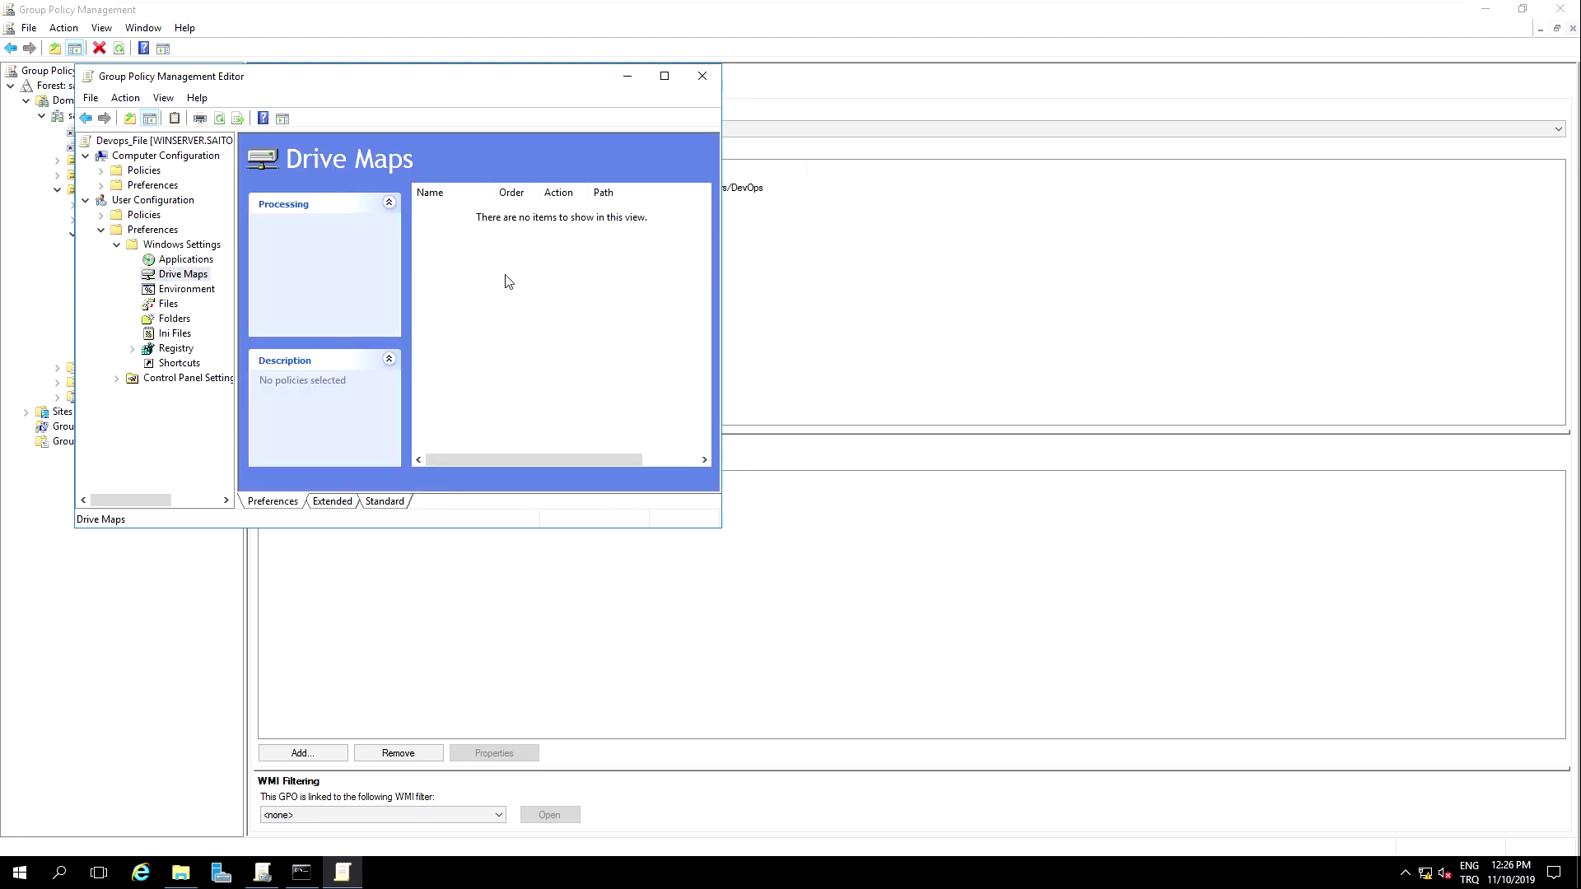
right_click(506, 279)
mouse_move(552, 293)
left_click(669, 289)
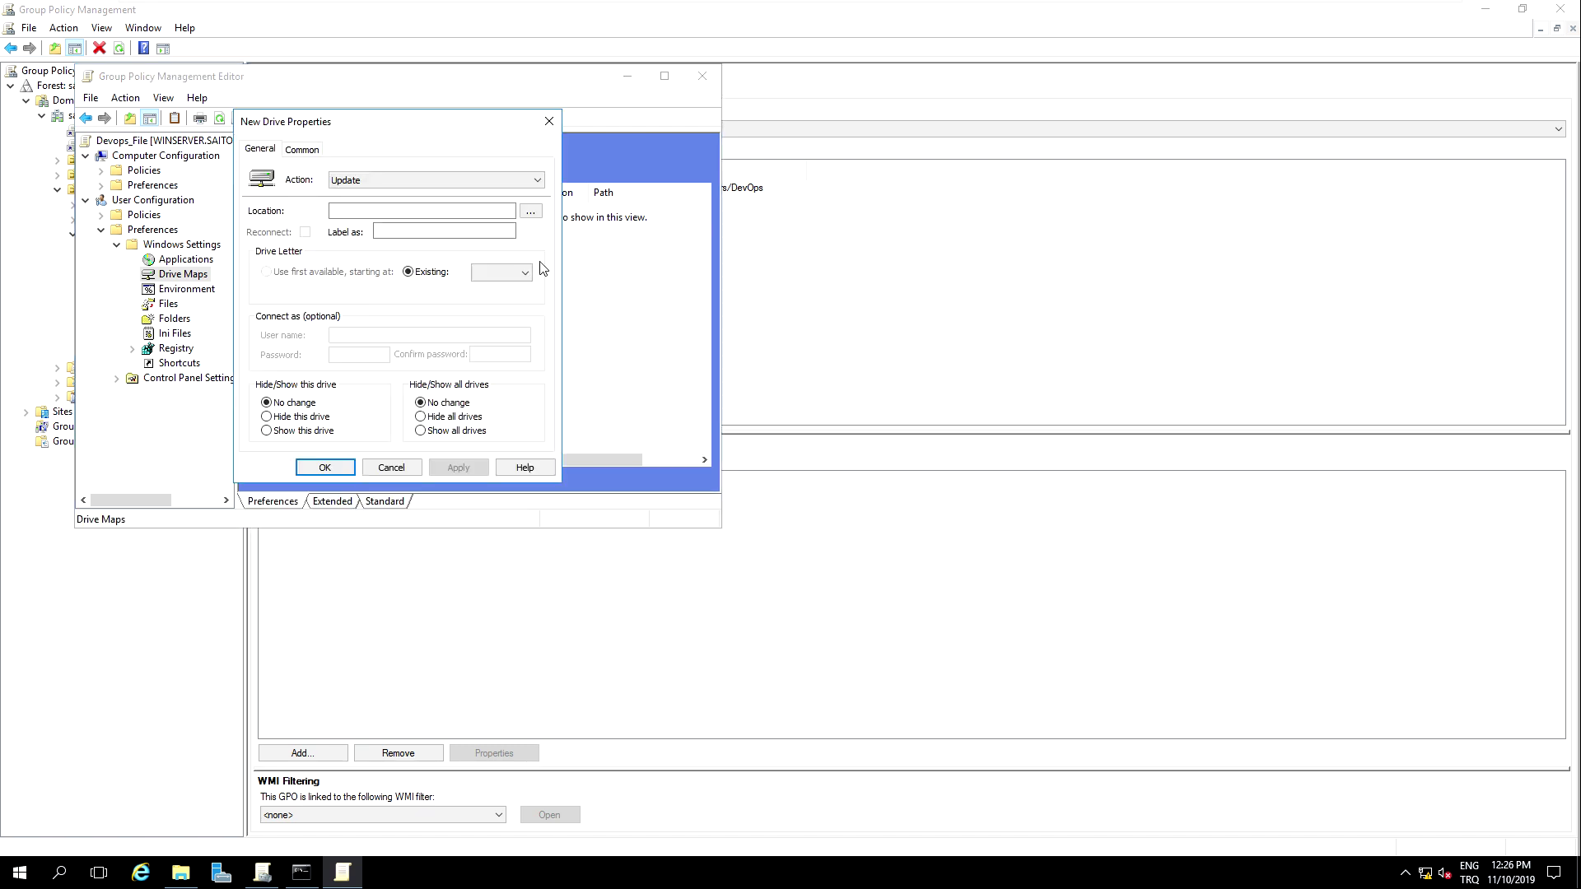
Step: Set the drive Location to \\192.168.110.254\DevOps, copying the path from the server's DevOps share
left_click(422, 211)
type("\\\\192.168.110.254\\Developers")
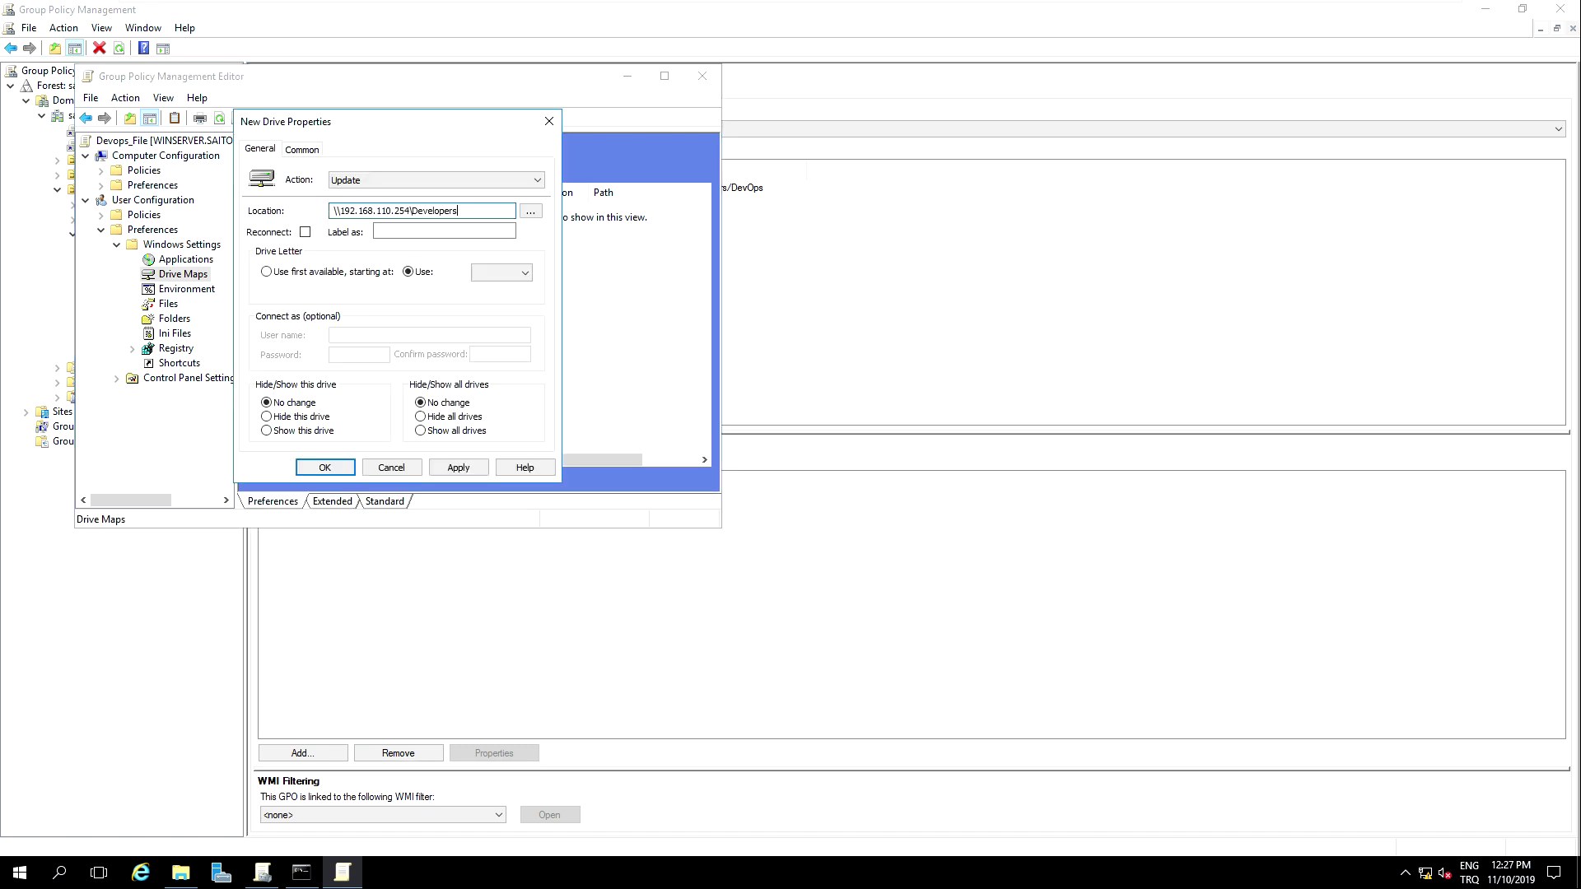
left_click(186, 873)
left_click(531, 165)
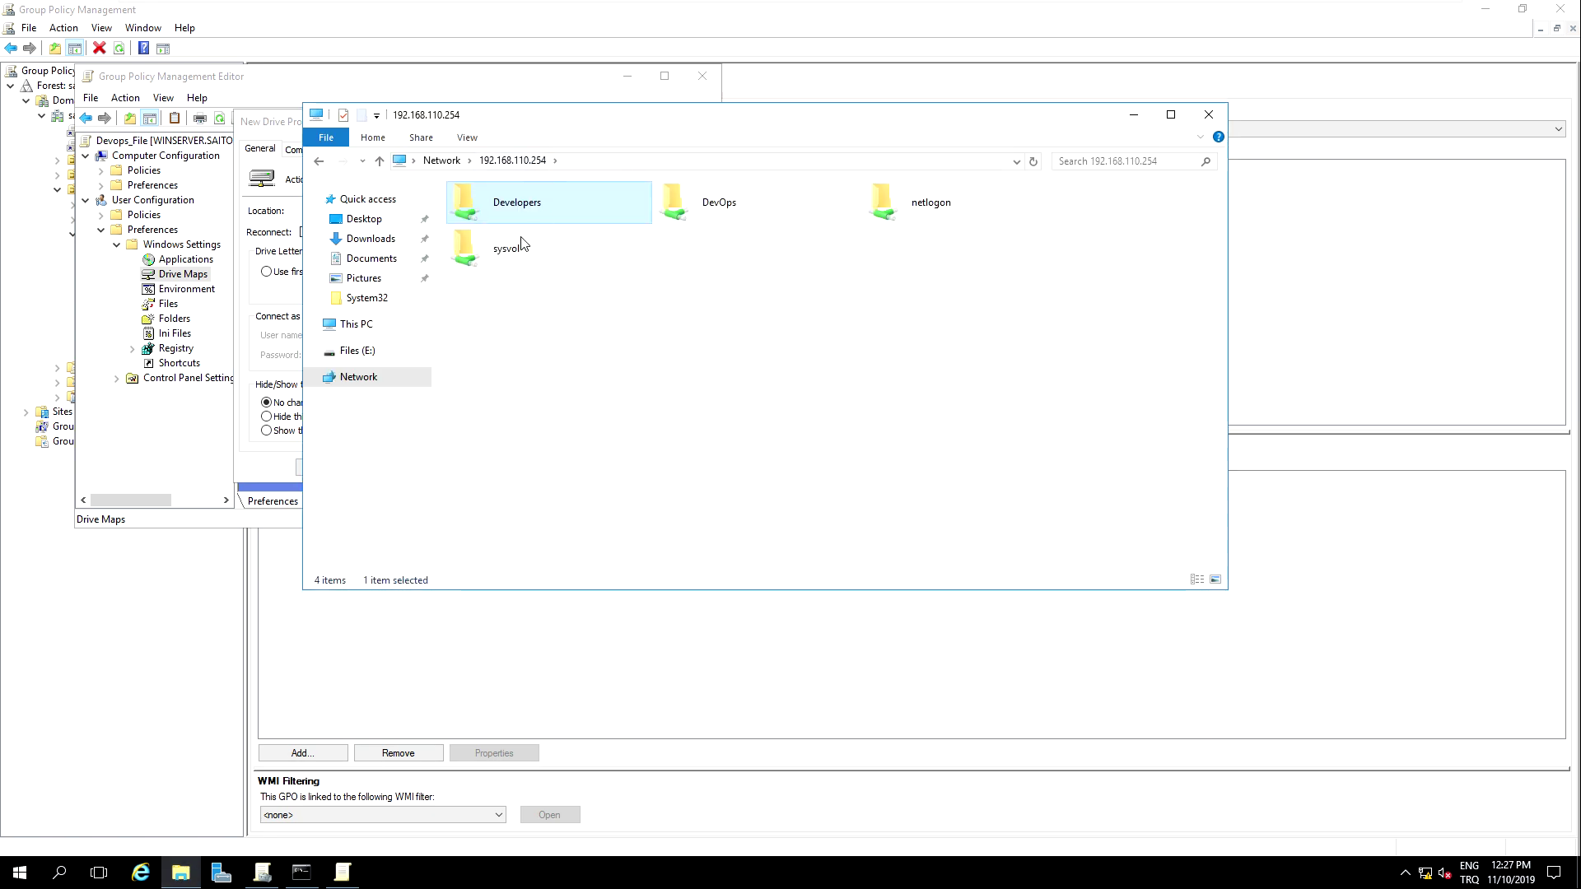
double_click(719, 203)
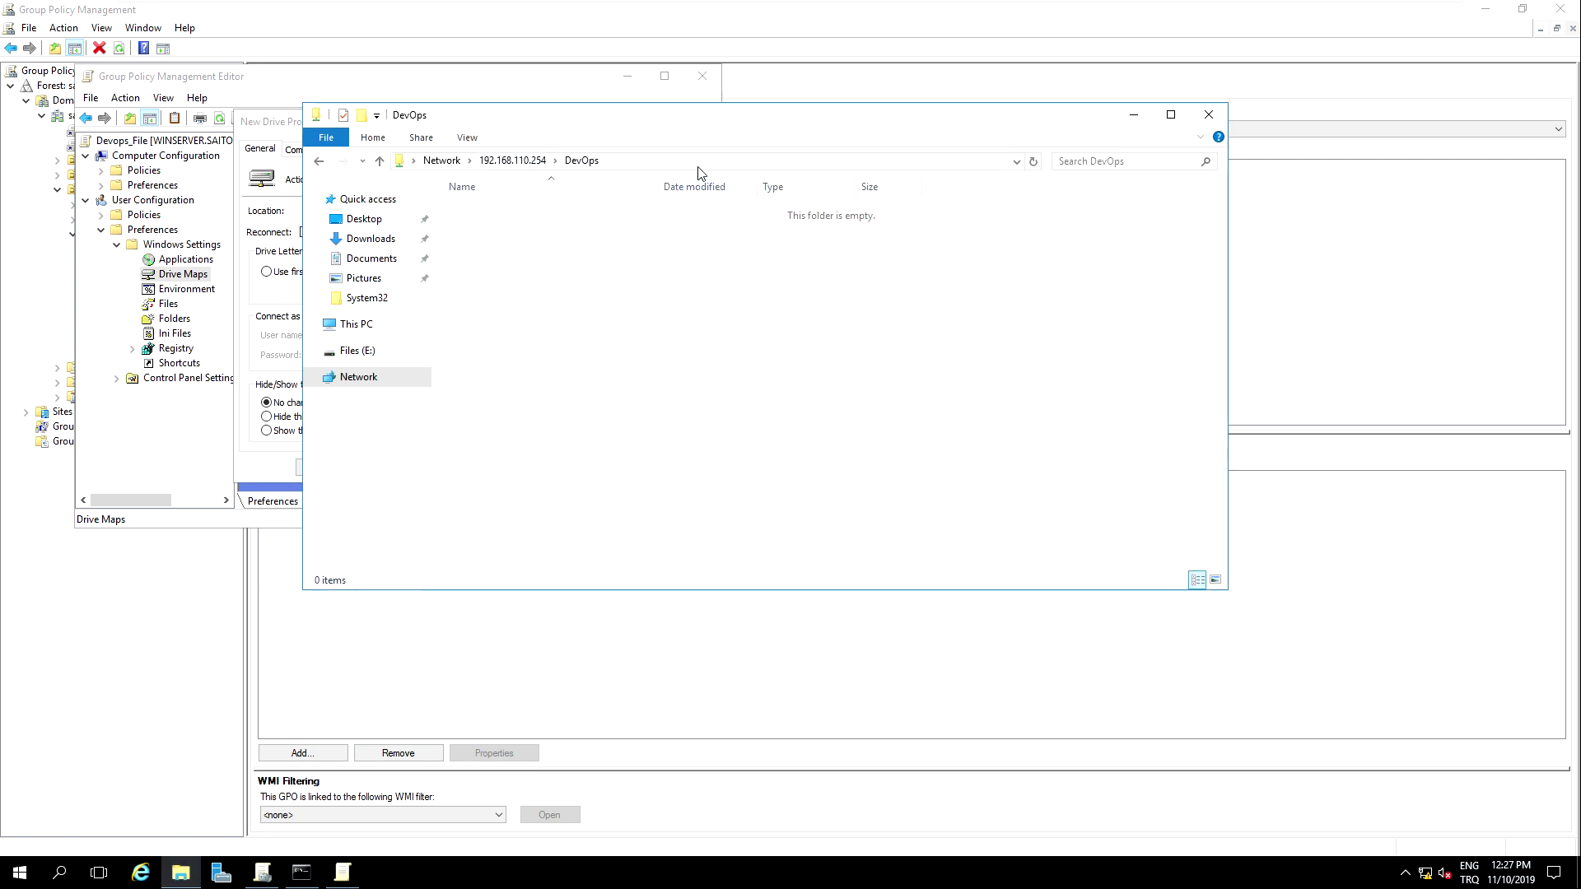
left_click(695, 162)
key("ctrl+c")
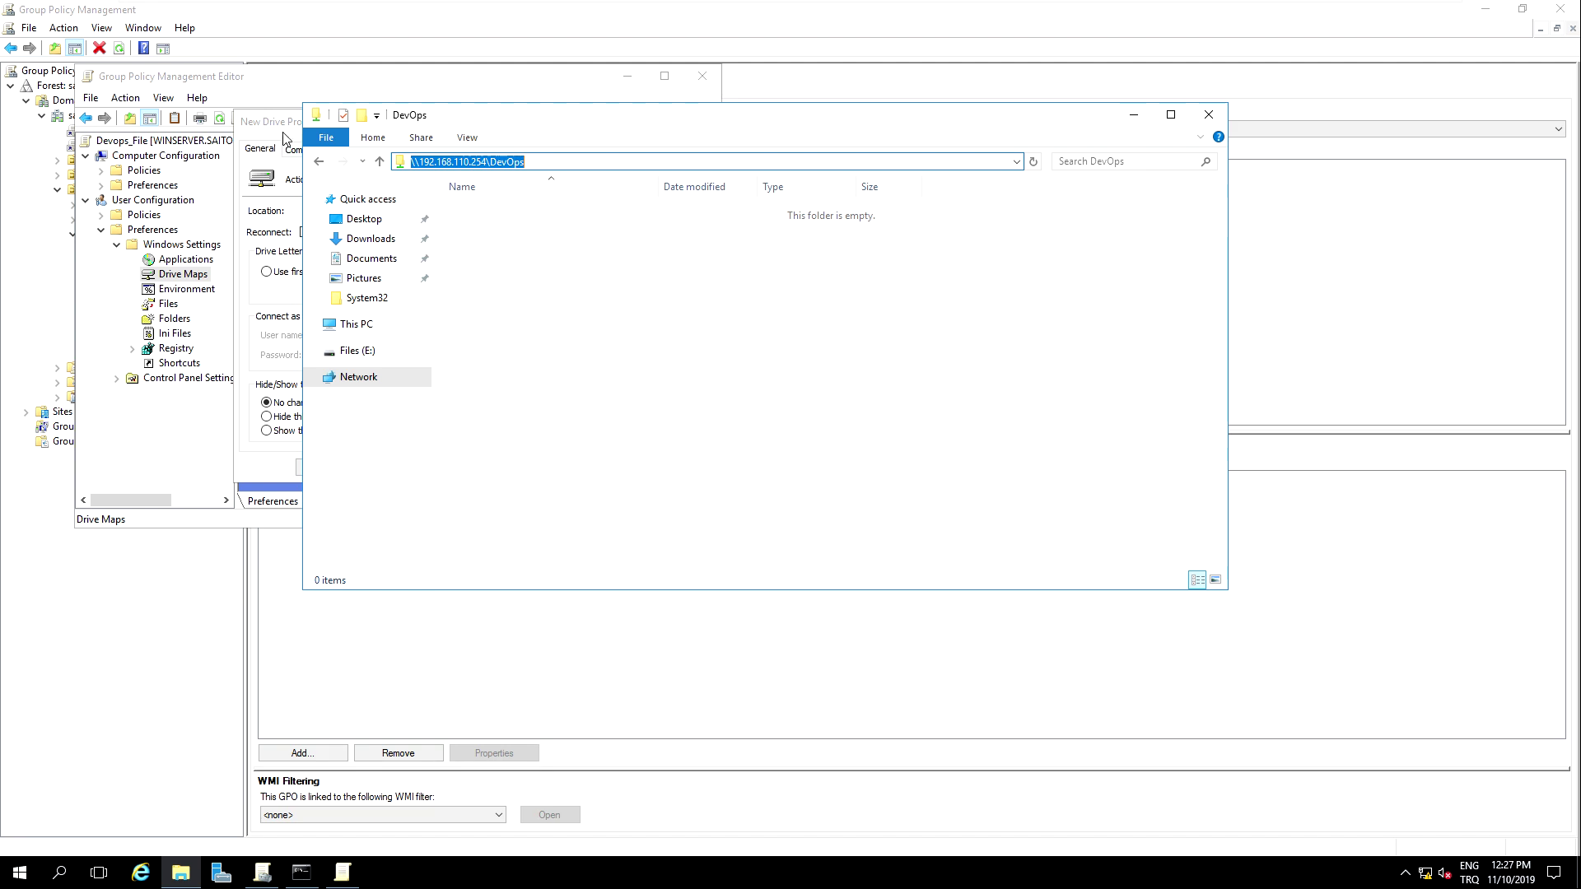
left_click(284, 137)
key("ctrl+a")
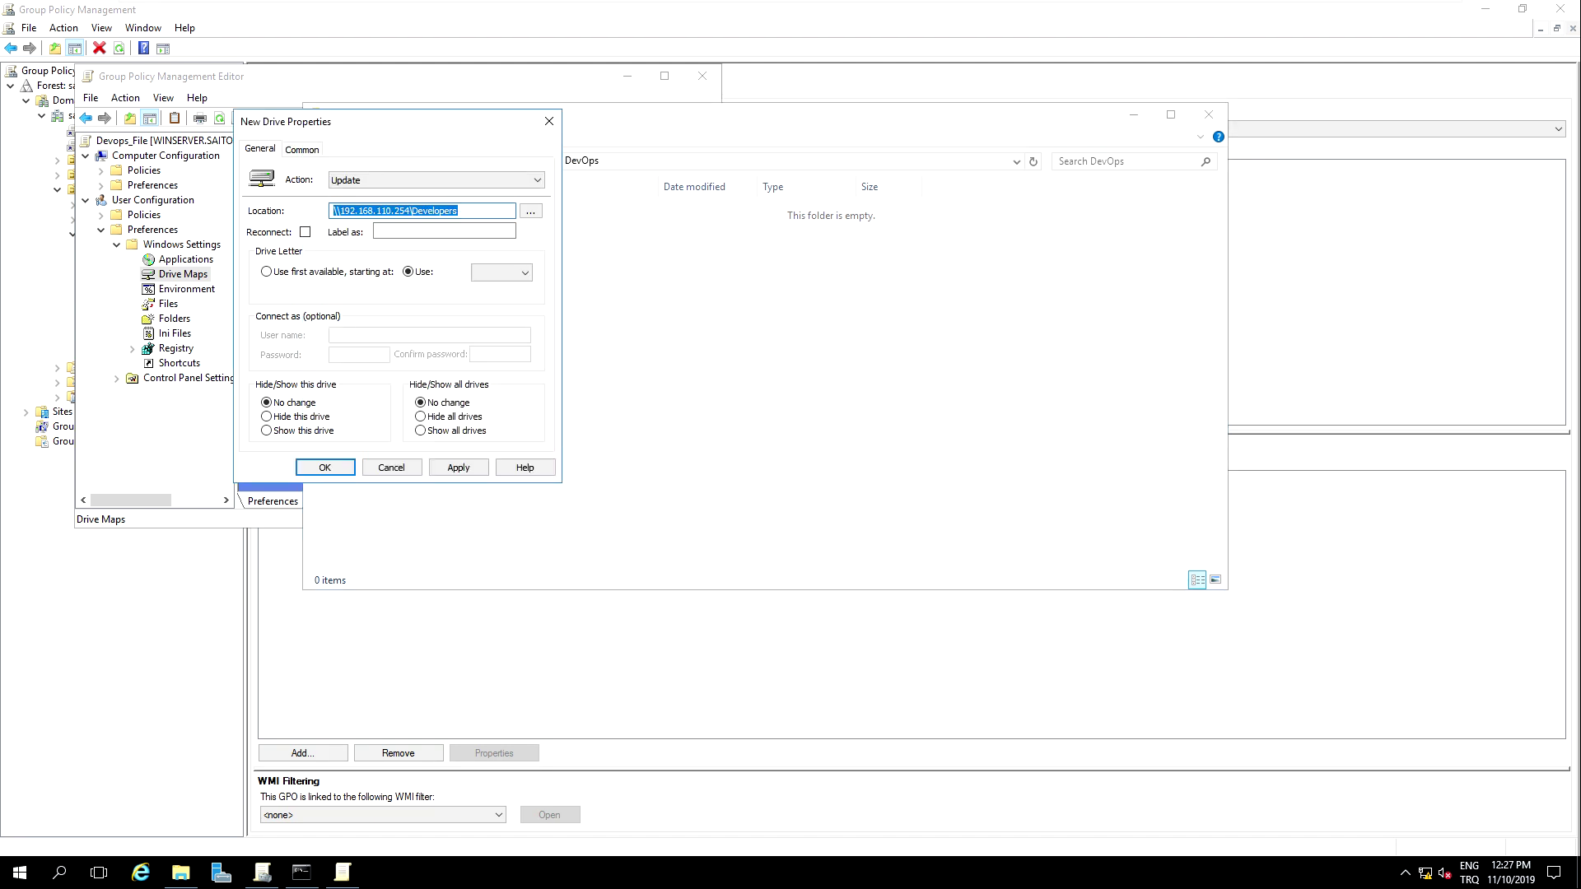
key("ctrl+v")
Step: Assign drive letter Y, enable Reconnect, label it Devops, and save the mapping
left_click(501, 272)
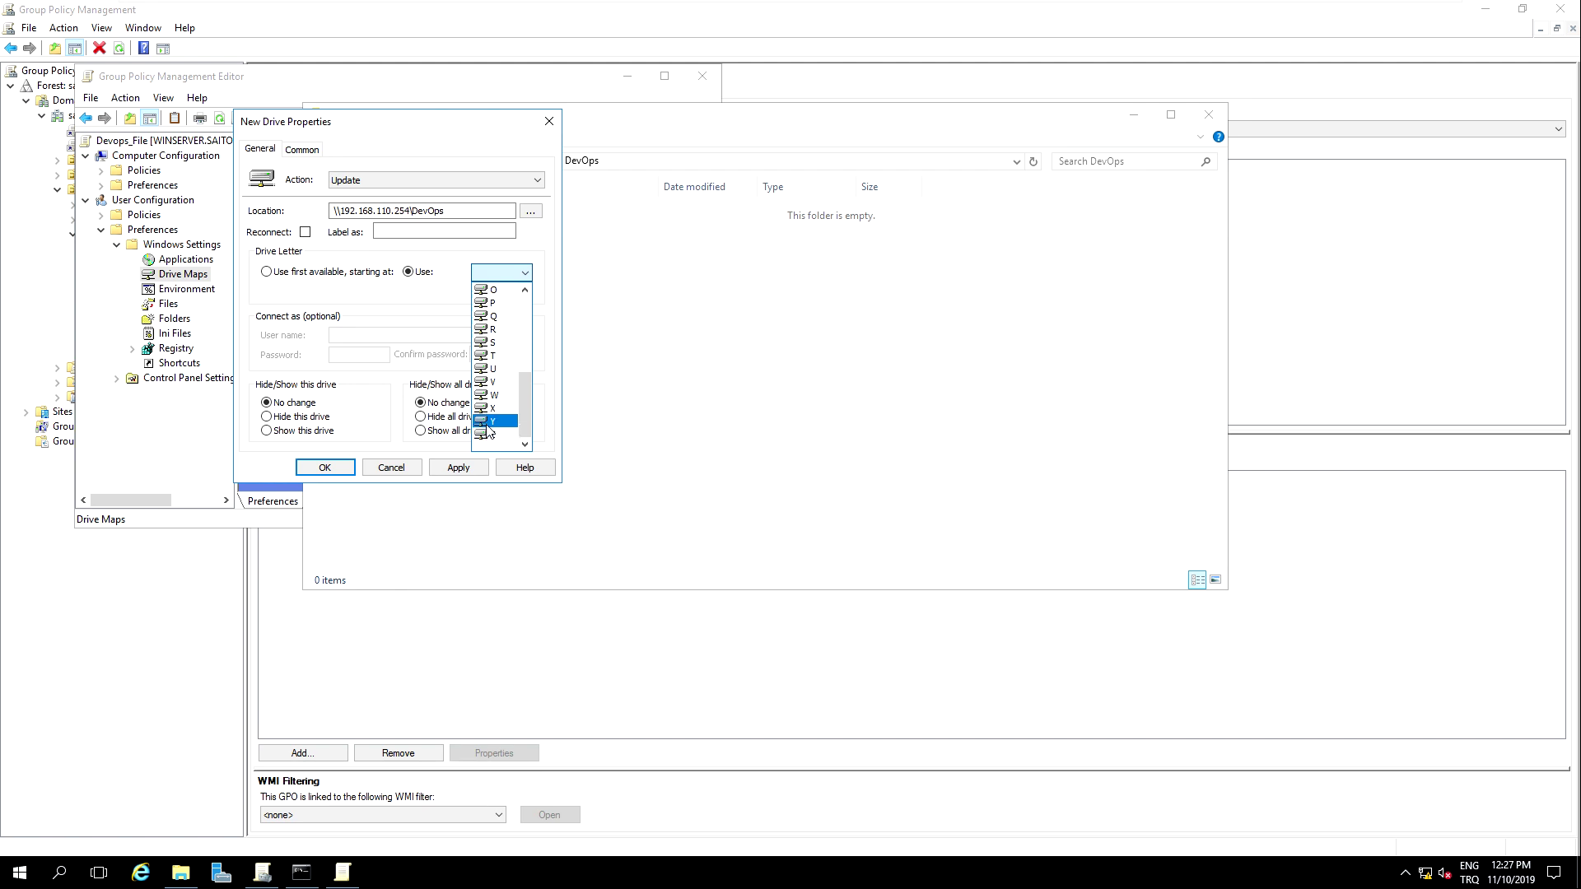
left_click(488, 424)
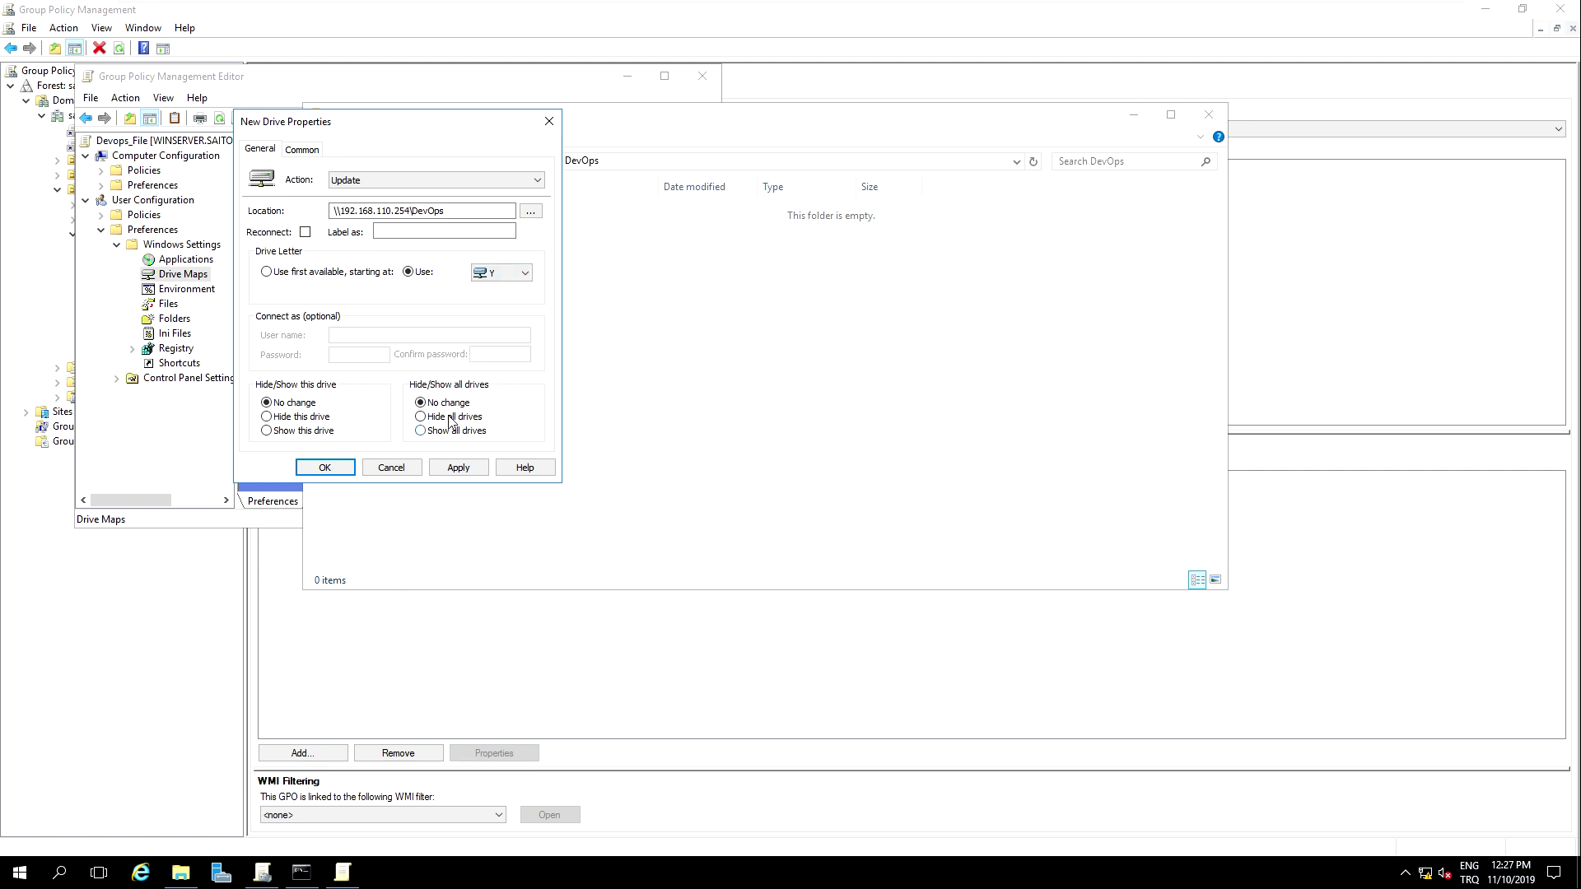
left_click(458, 467)
left_click(305, 231)
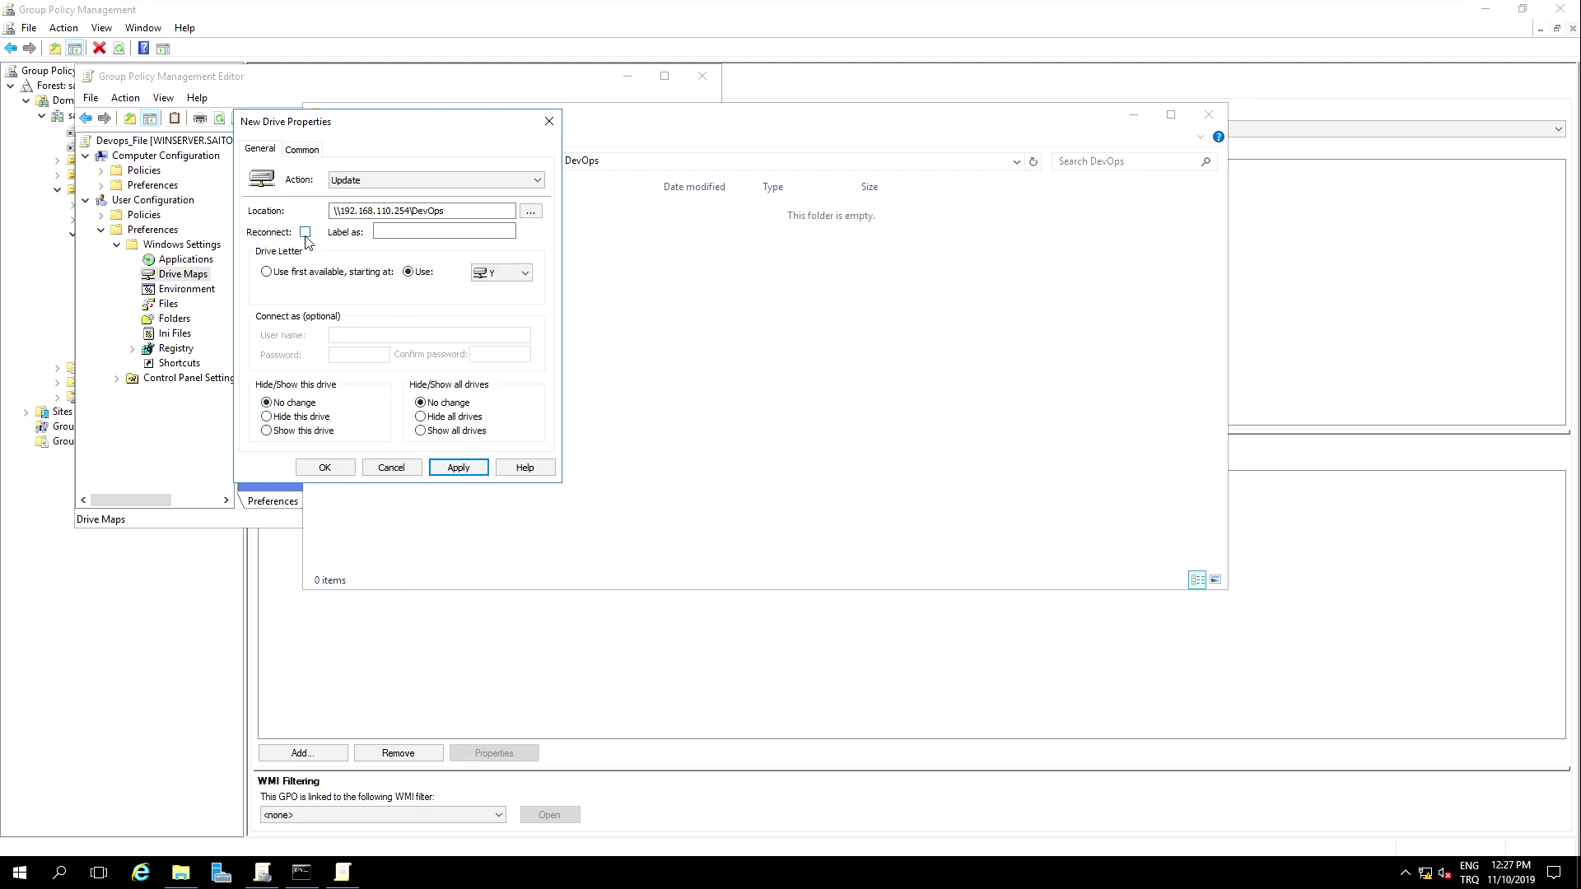
left_click(378, 231)
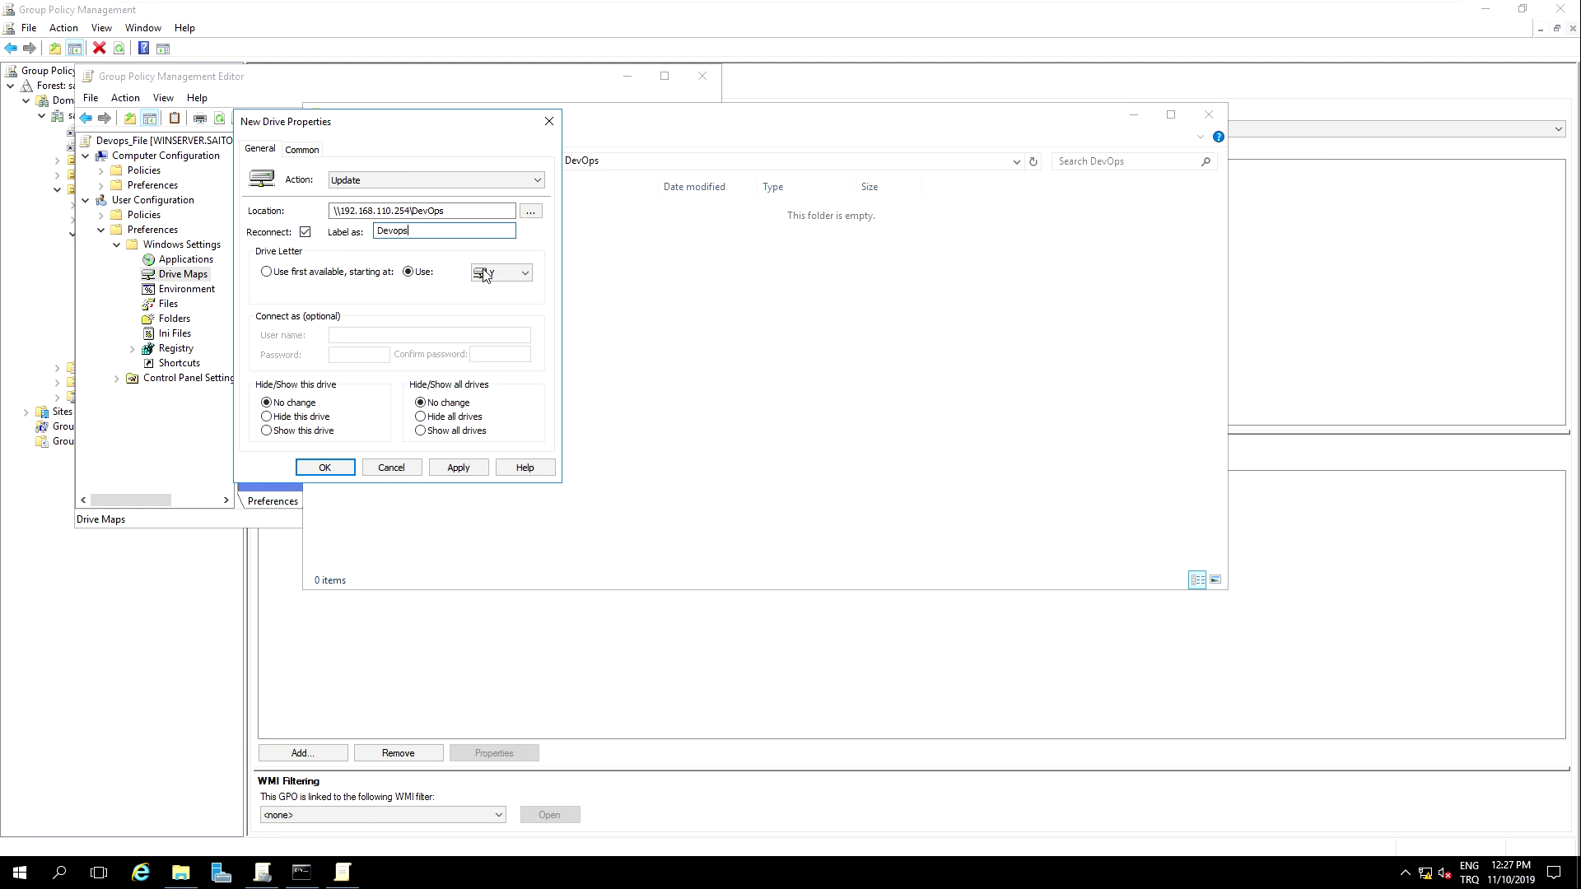
left_click(324, 467)
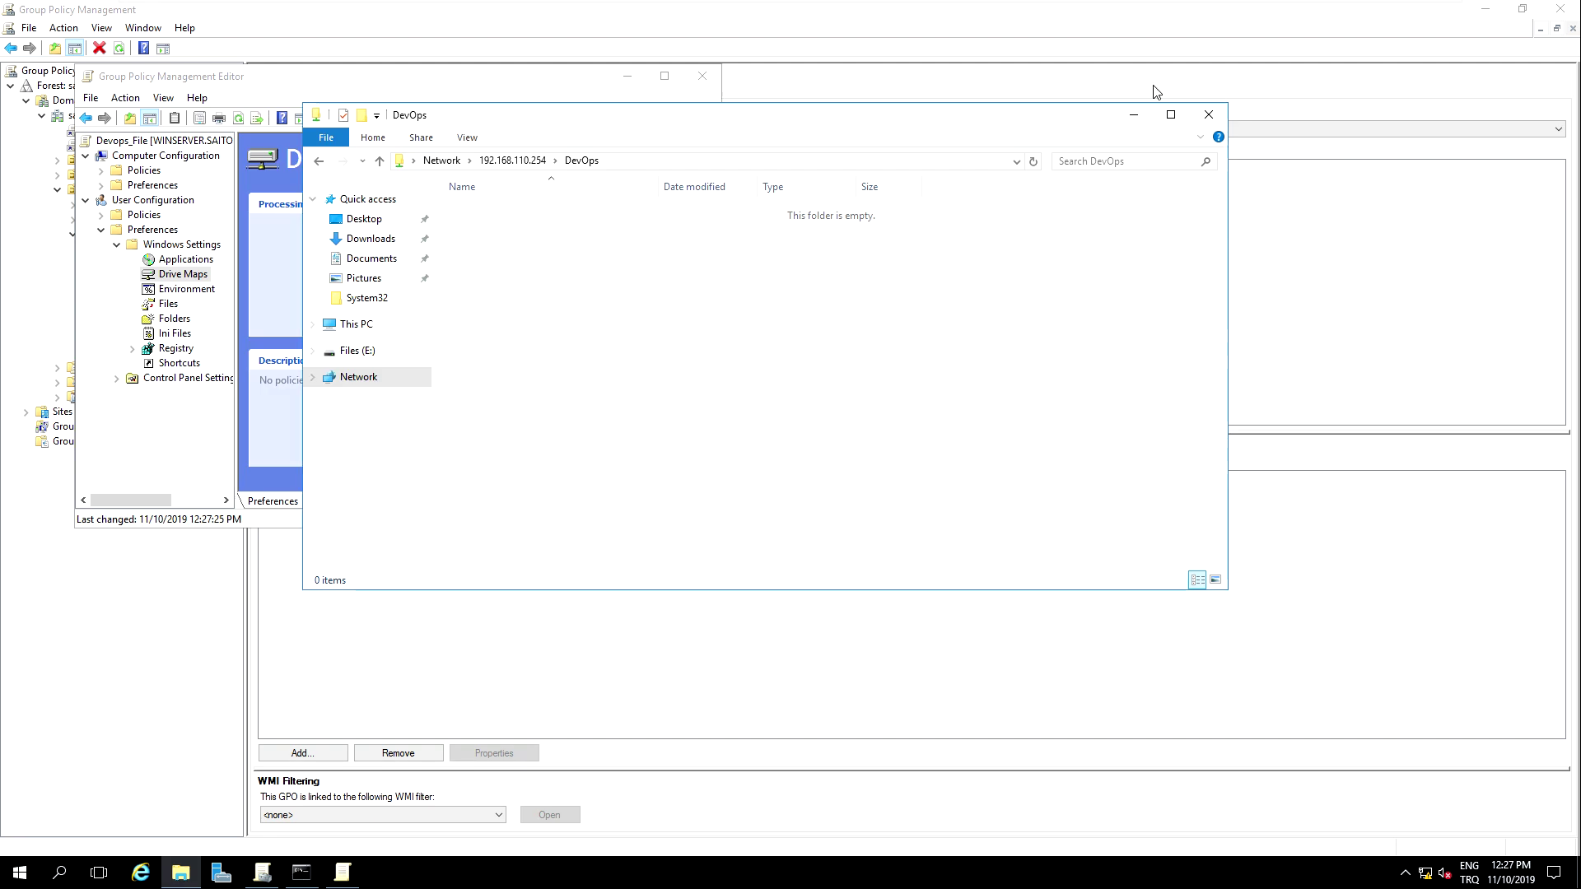
Step: Rerun gpupdate /force in the server's Command Prompt, then move its window aside
left_click(302, 872)
left_click(344, 500)
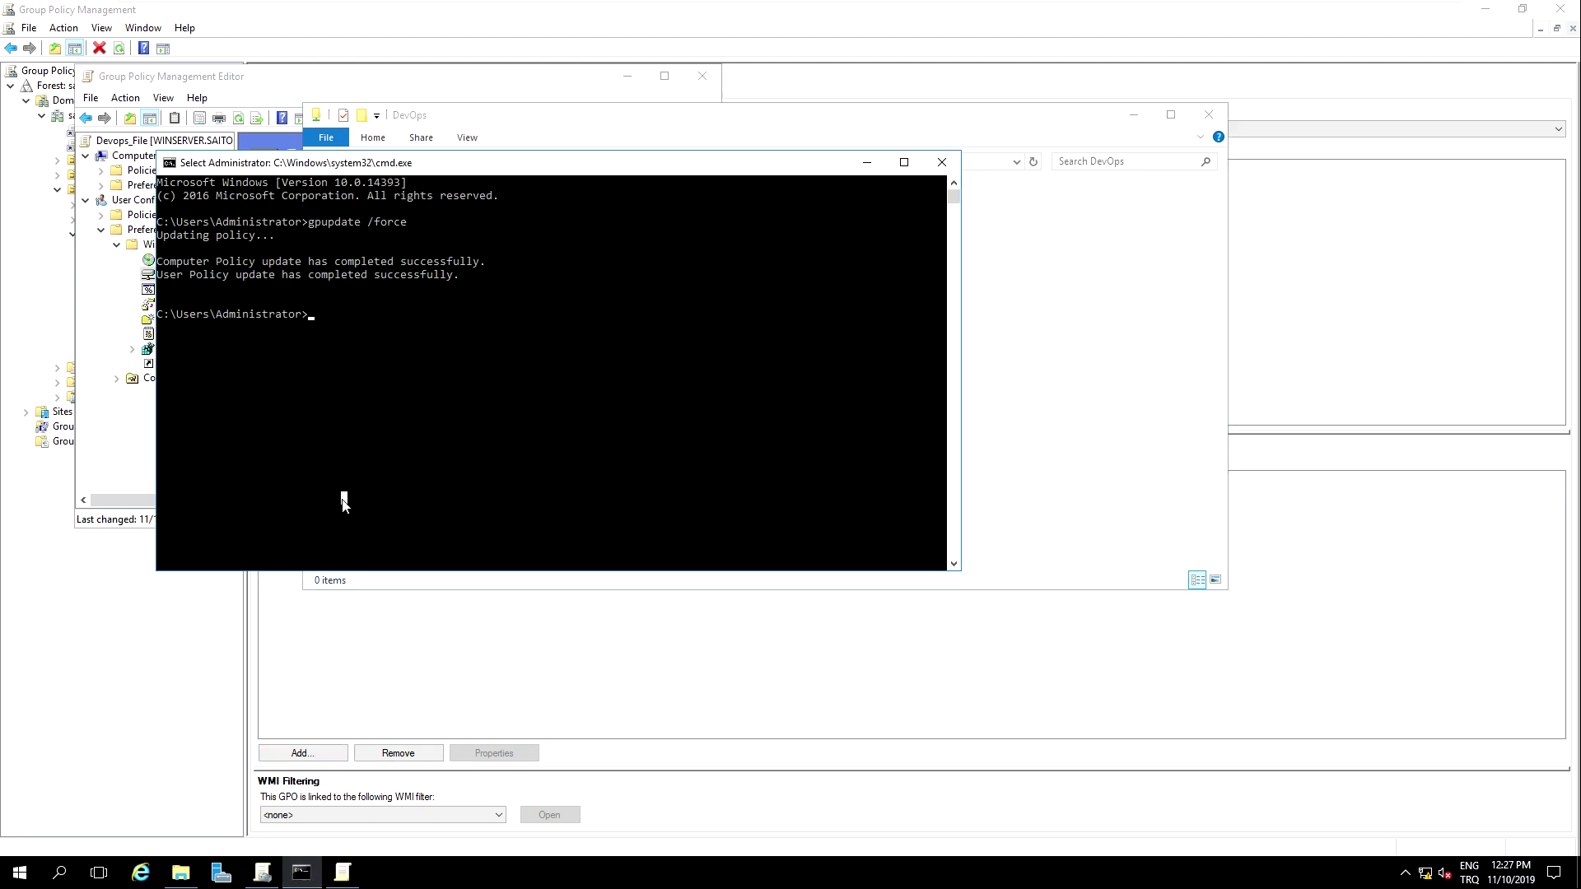
key("Up")
key("Return")
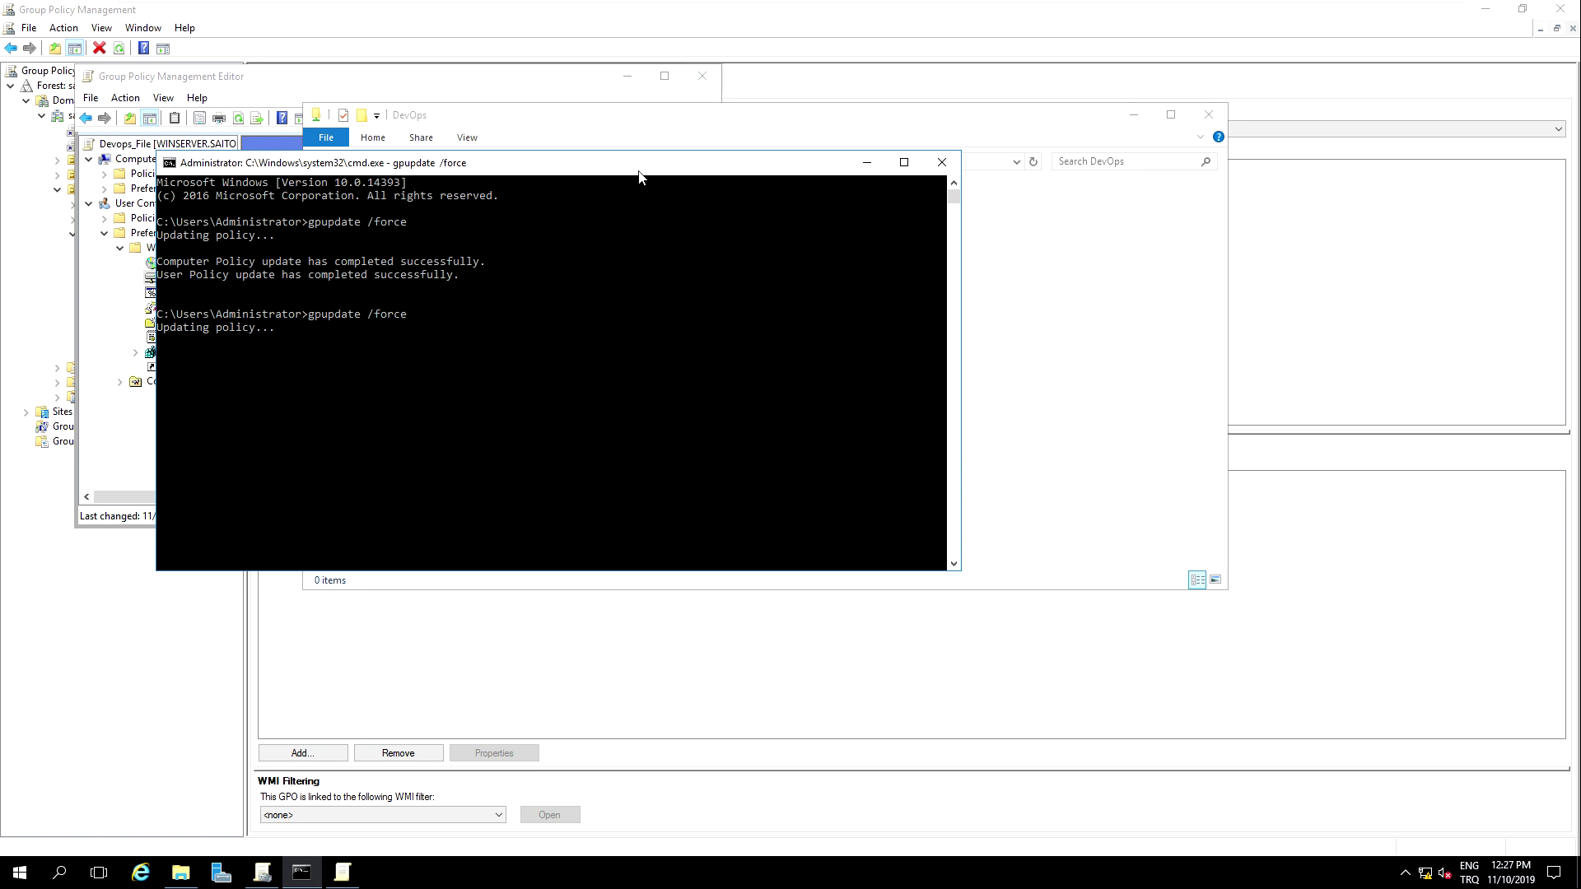
left_click_drag(640, 172, 776, 162)
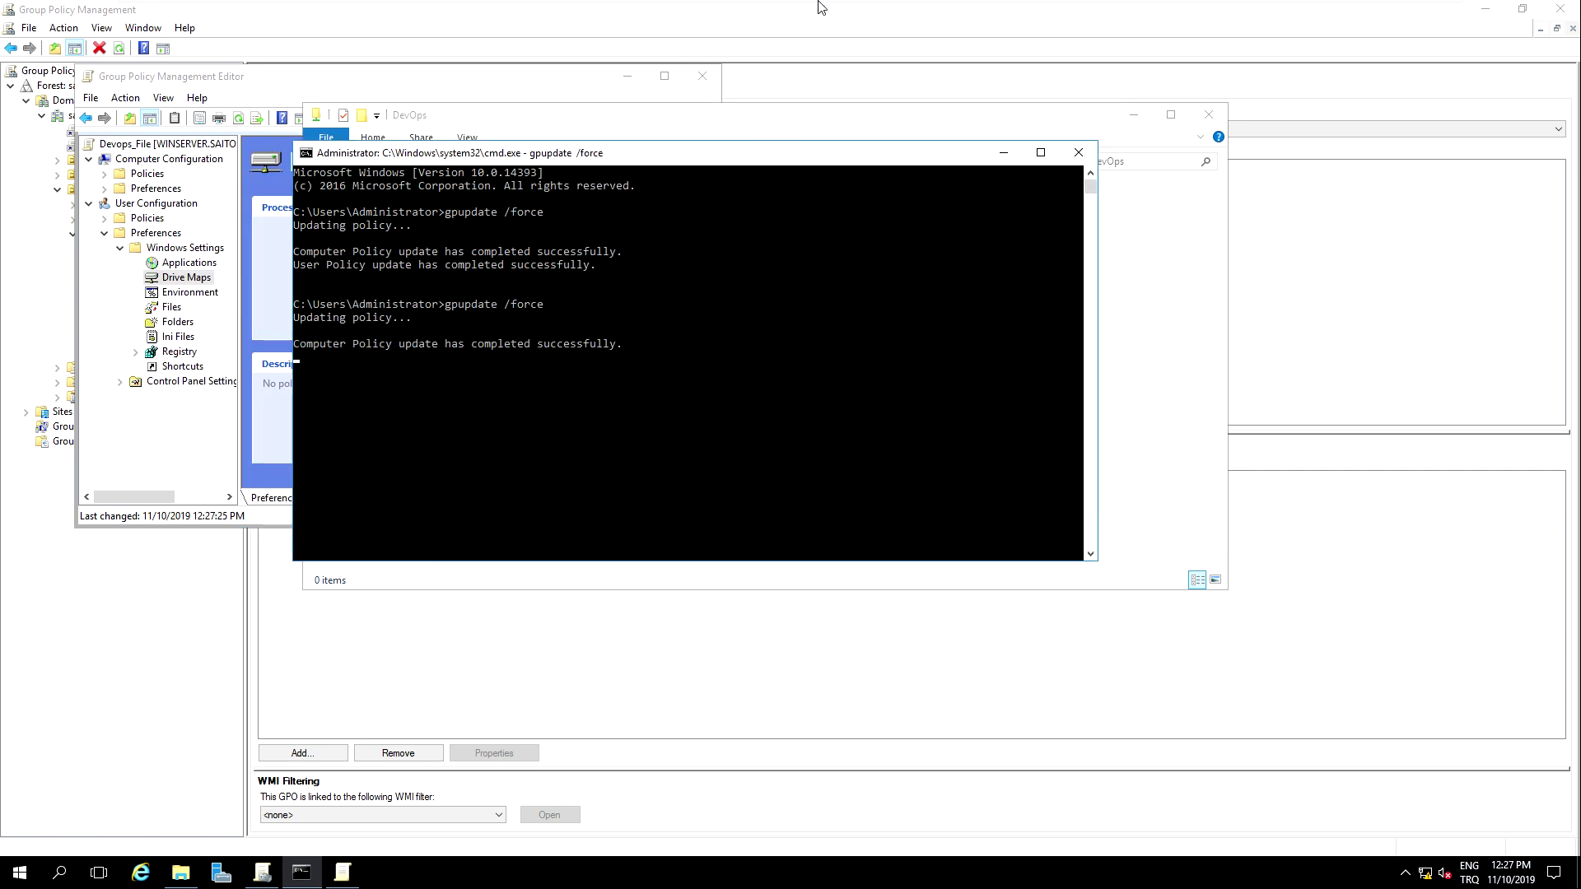
mouse_move(841, 8)
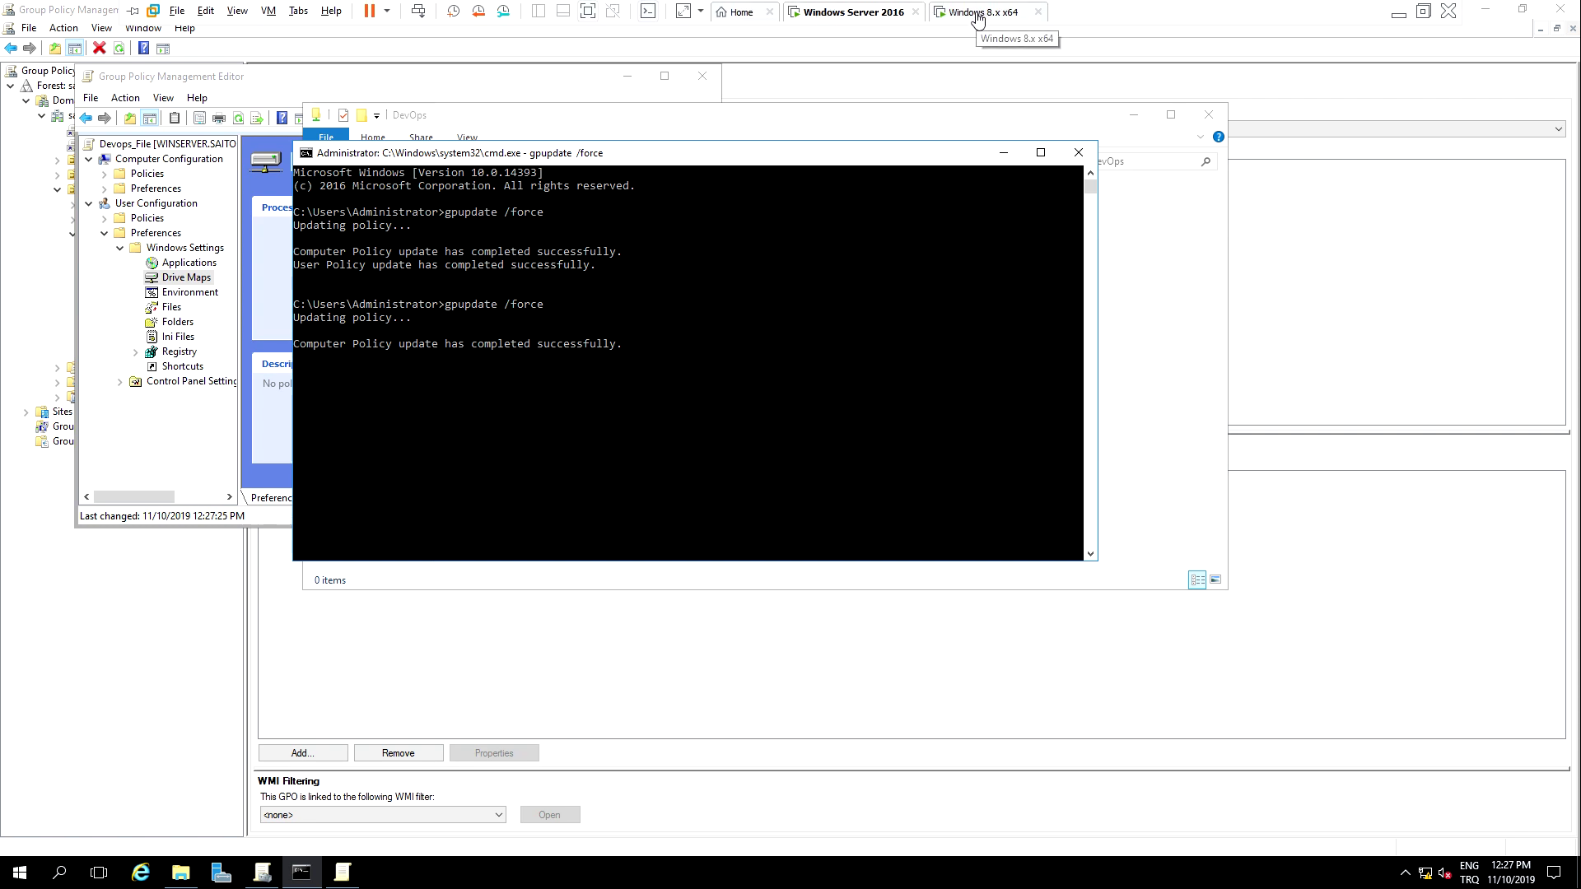
Step: On the Windows 8.1 client, close the Developers (Z:) window and sign out
left_click(980, 13)
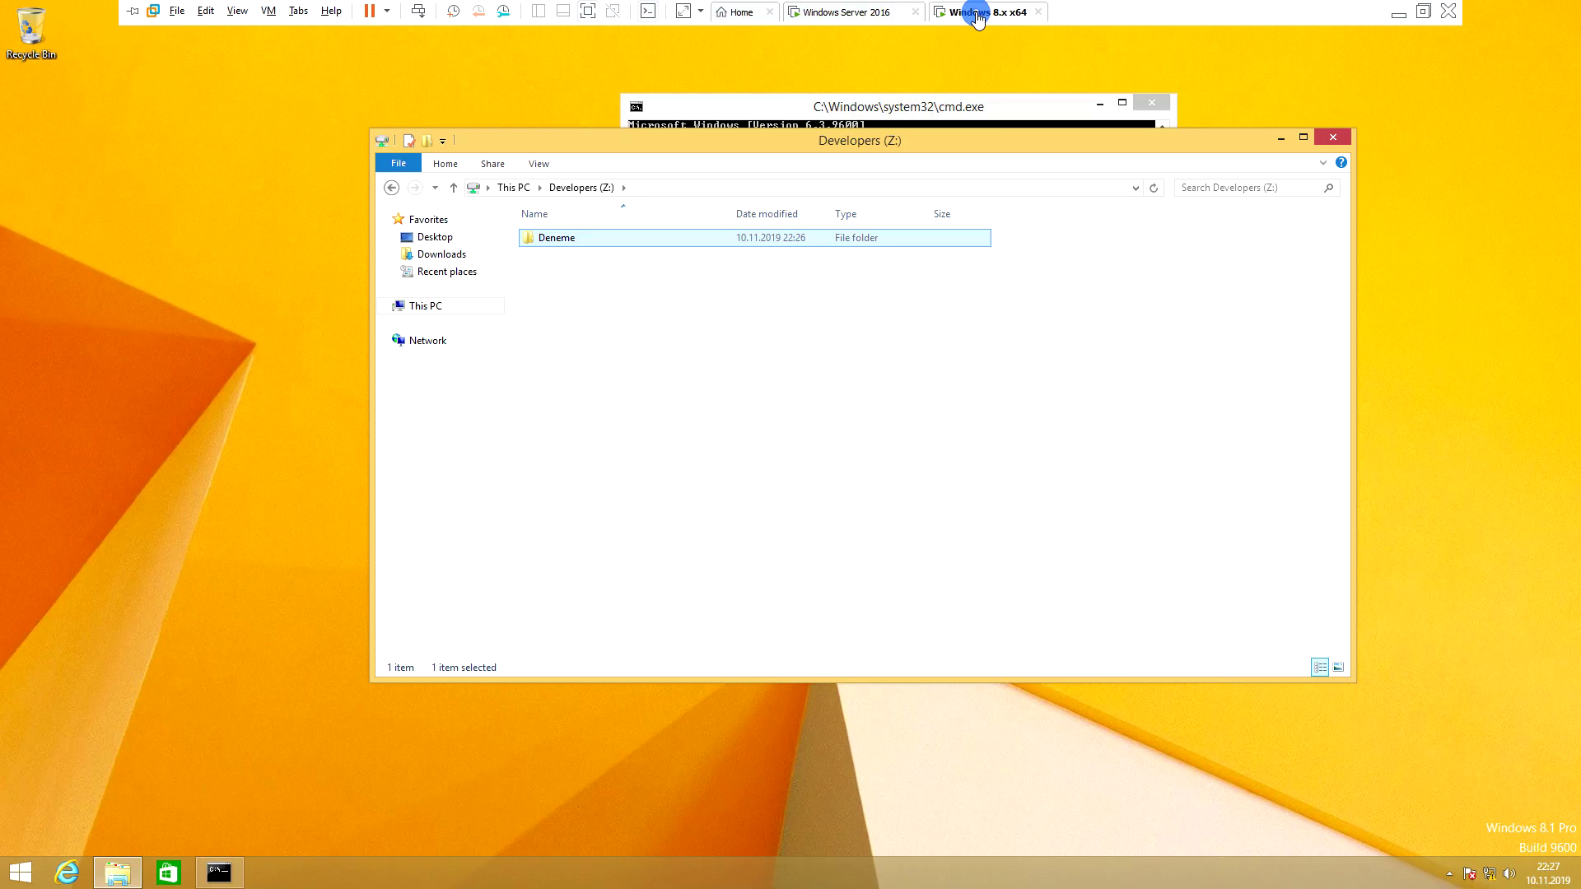
left_click(1334, 137)
left_click(1152, 103)
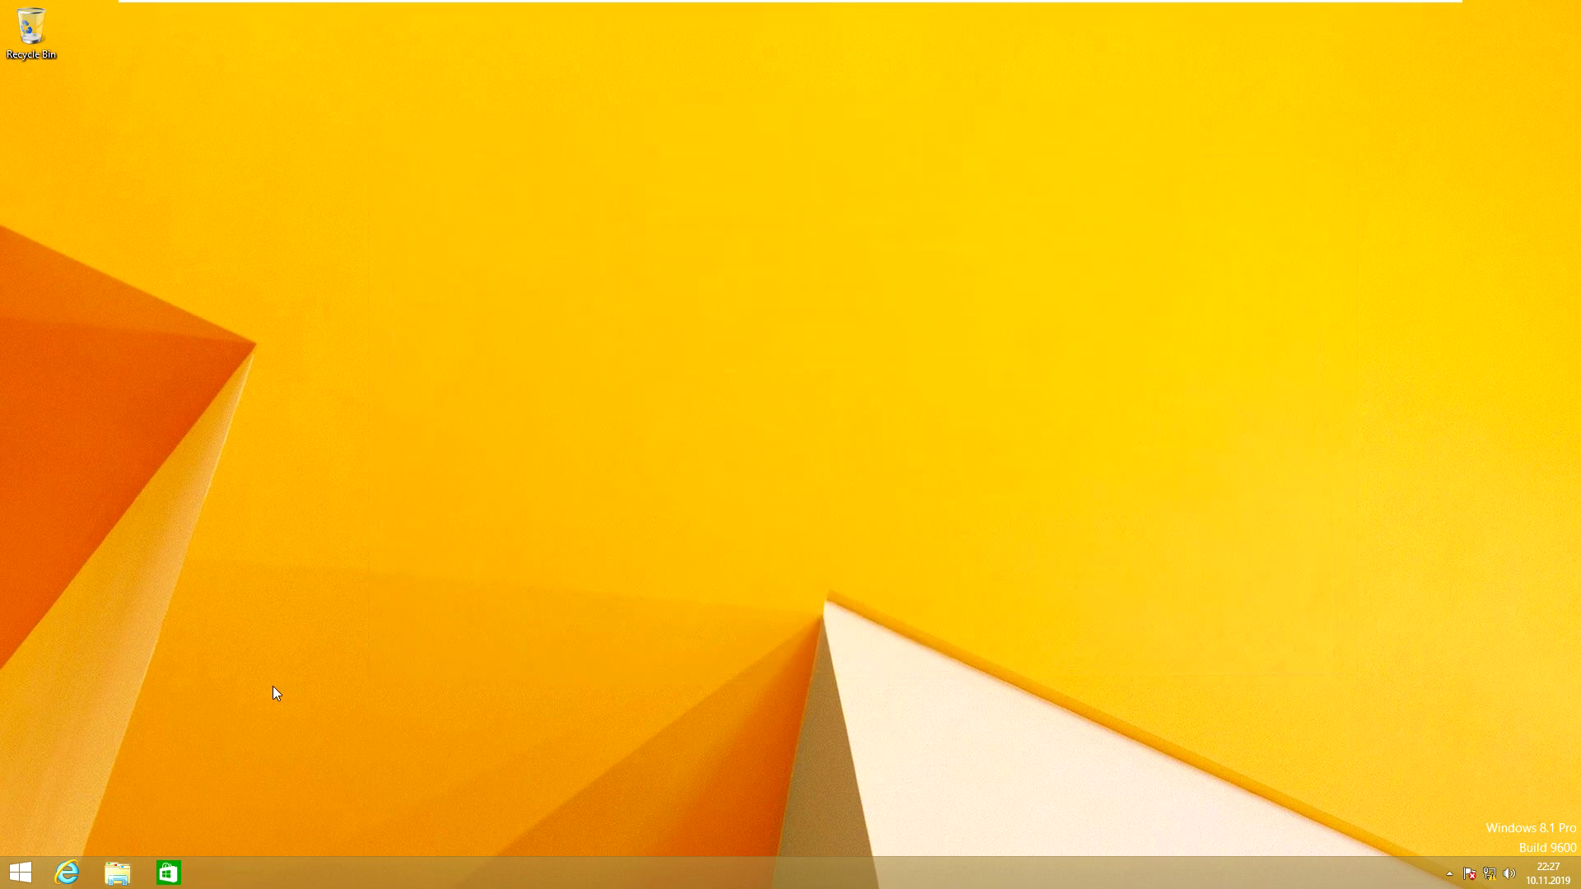
left_click(45, 875)
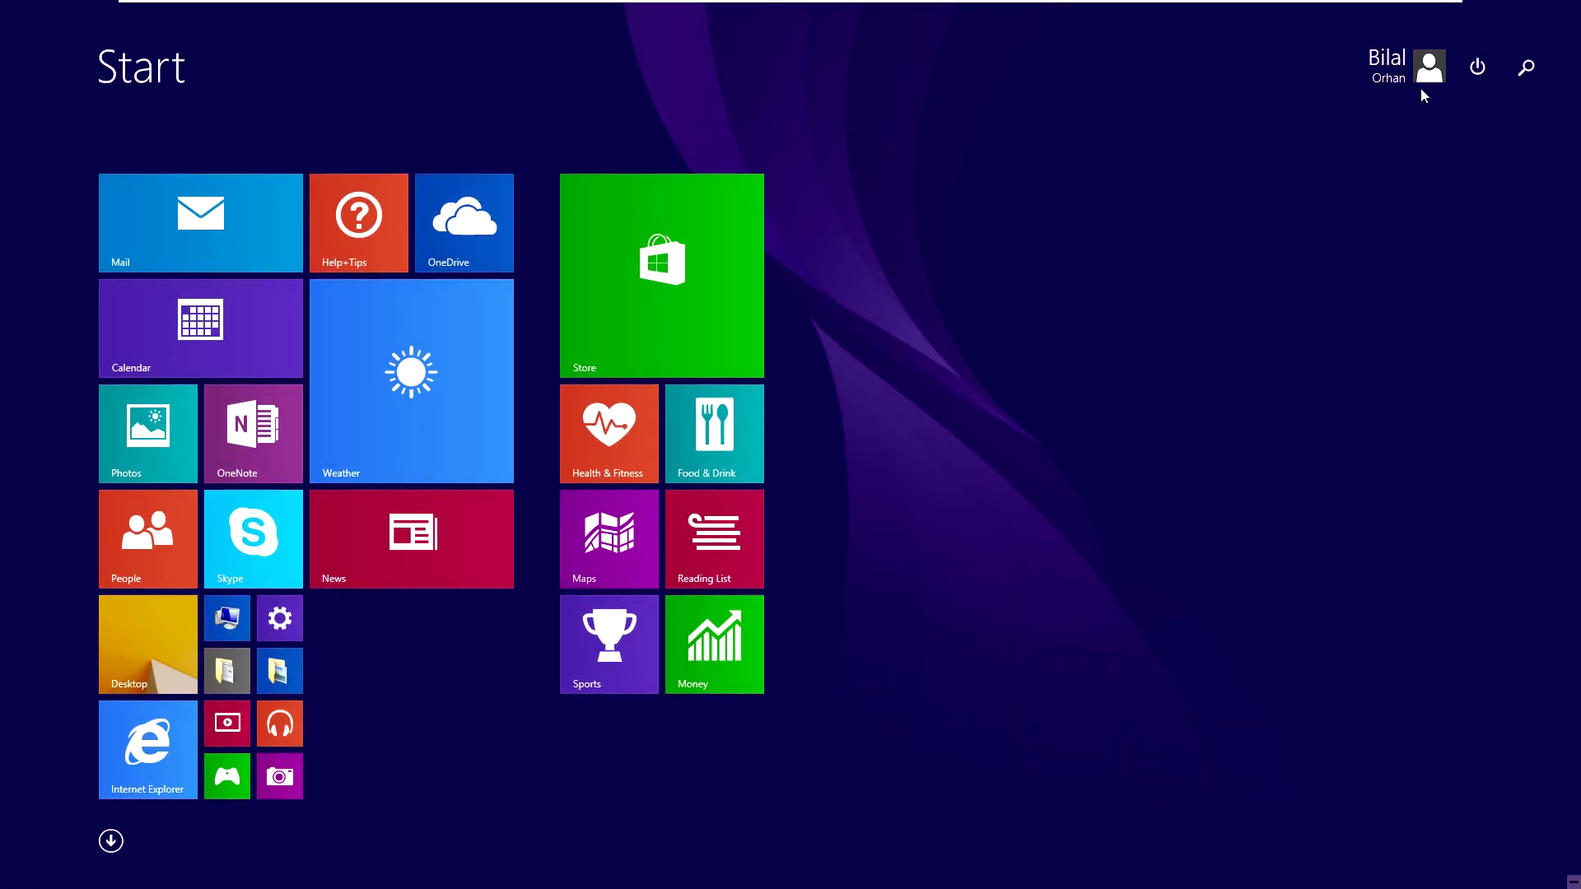
left_click(1421, 86)
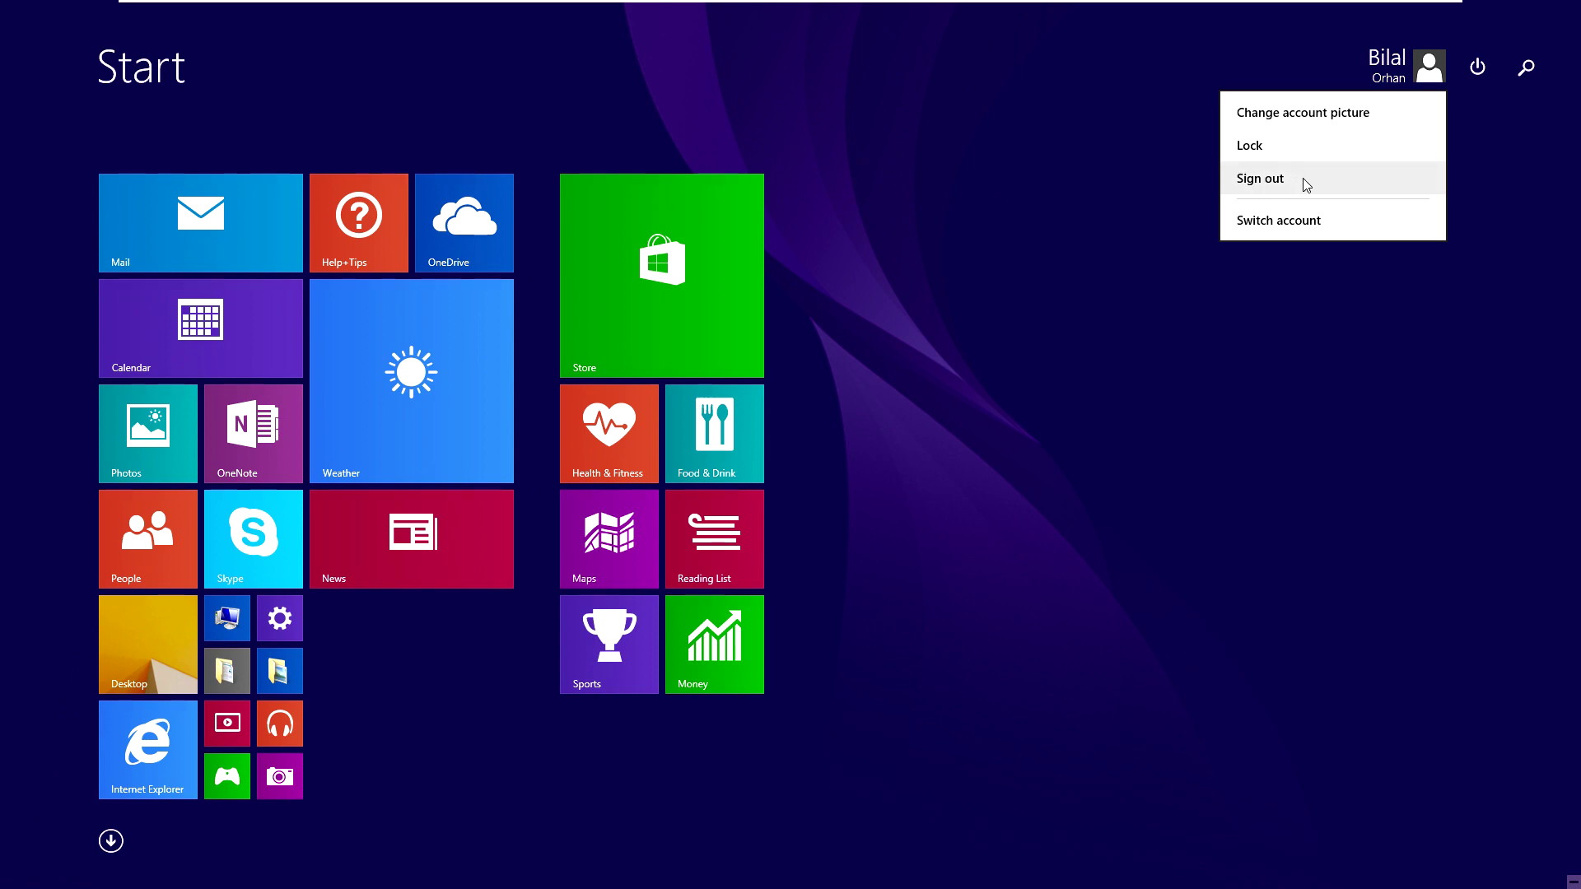
left_click(1304, 181)
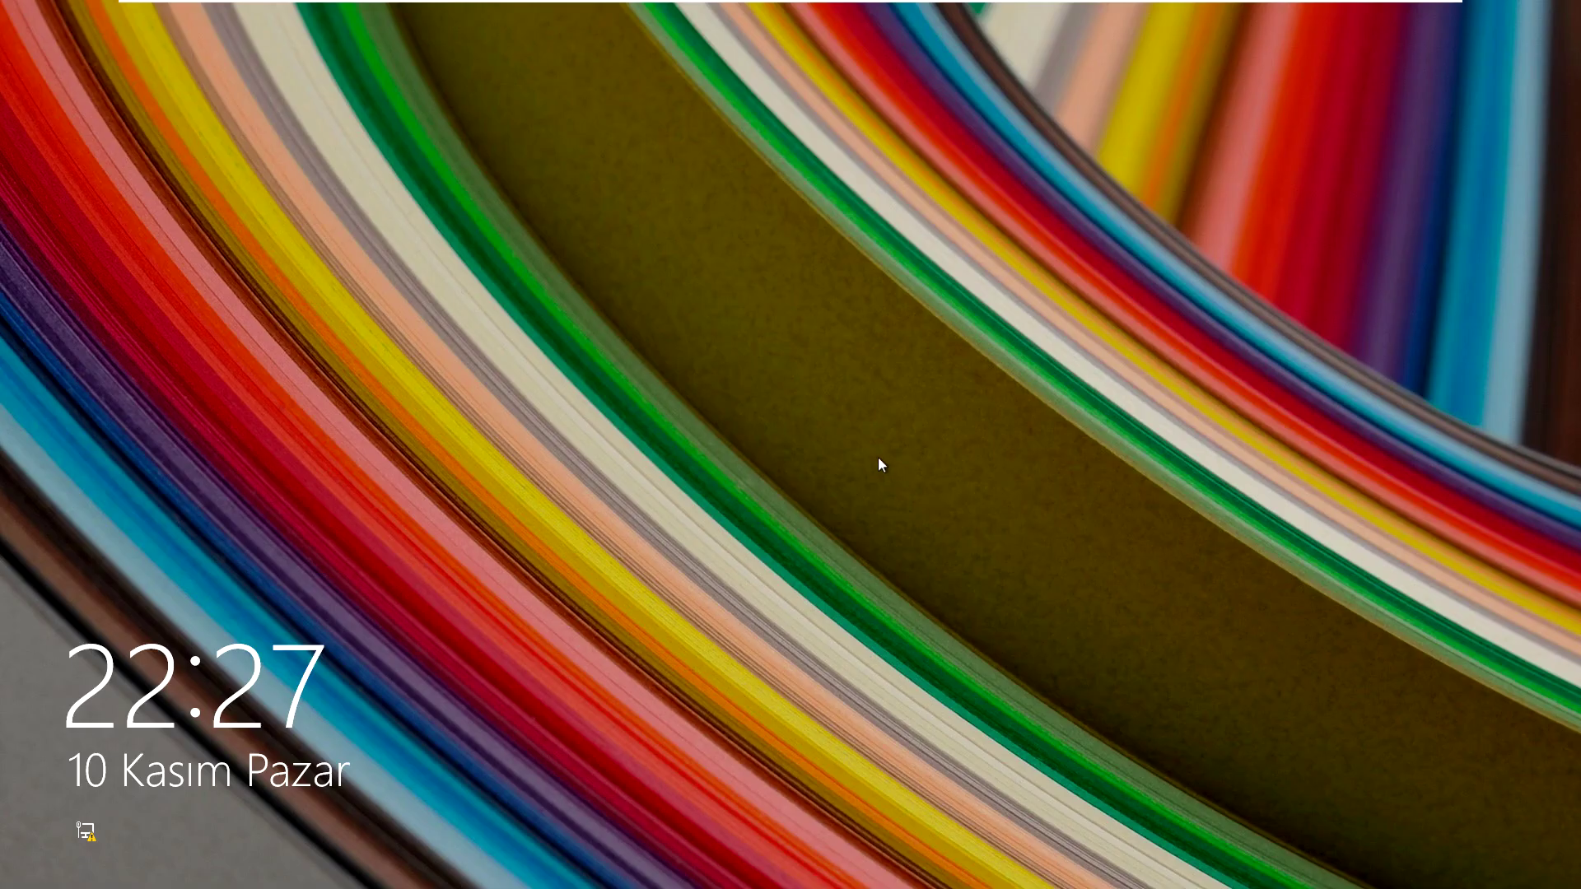
Step: Sign in as another SAITORHAN domain user, entering that user's name and password
left_click(878, 457)
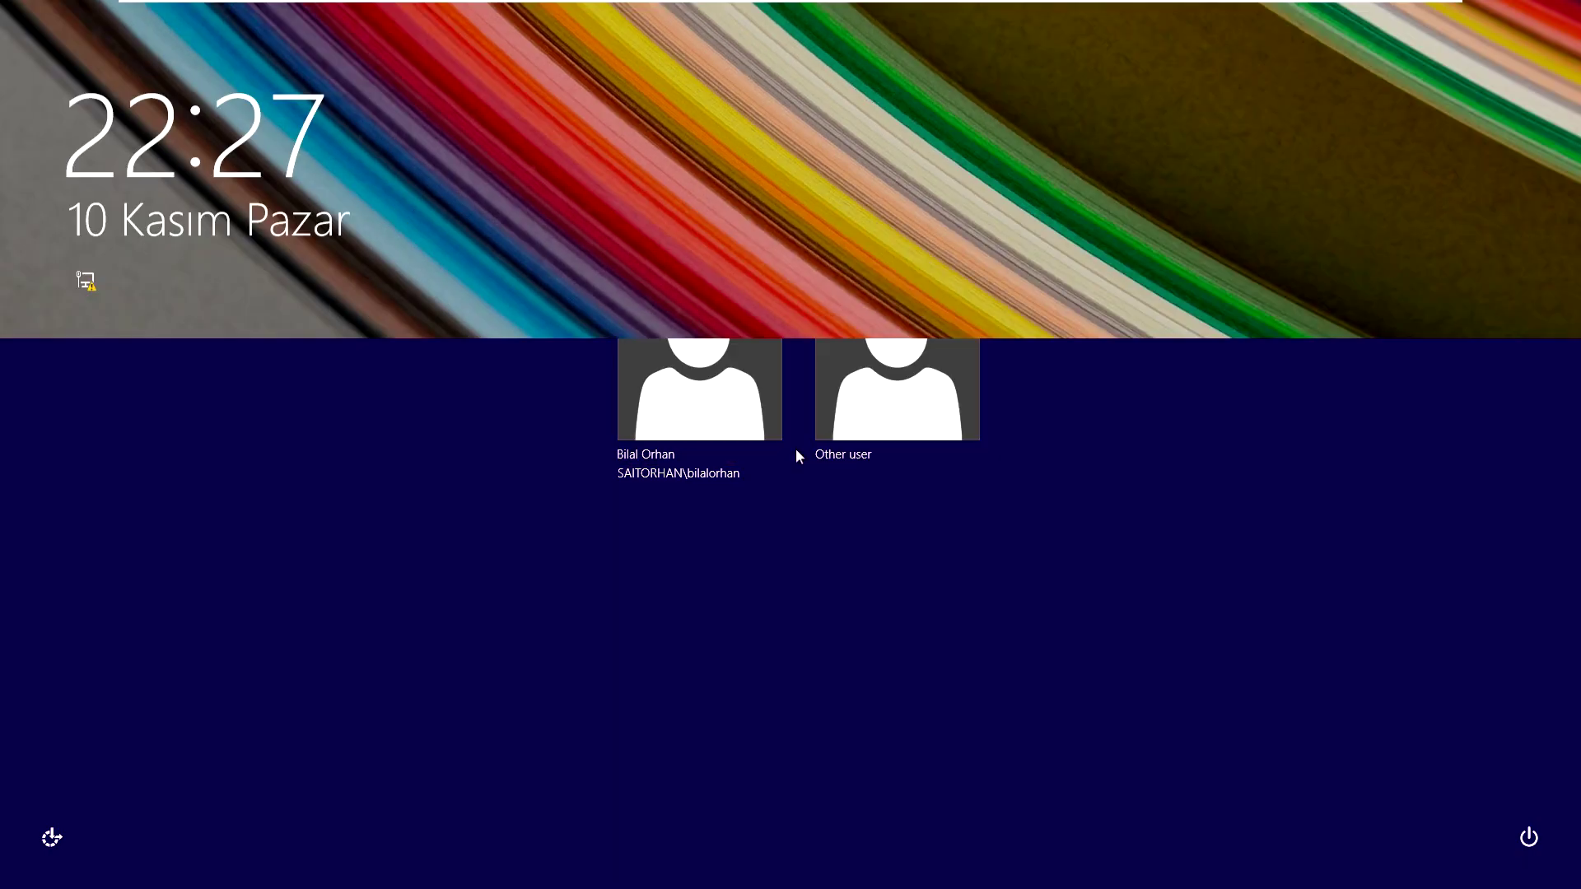
left_click(898, 385)
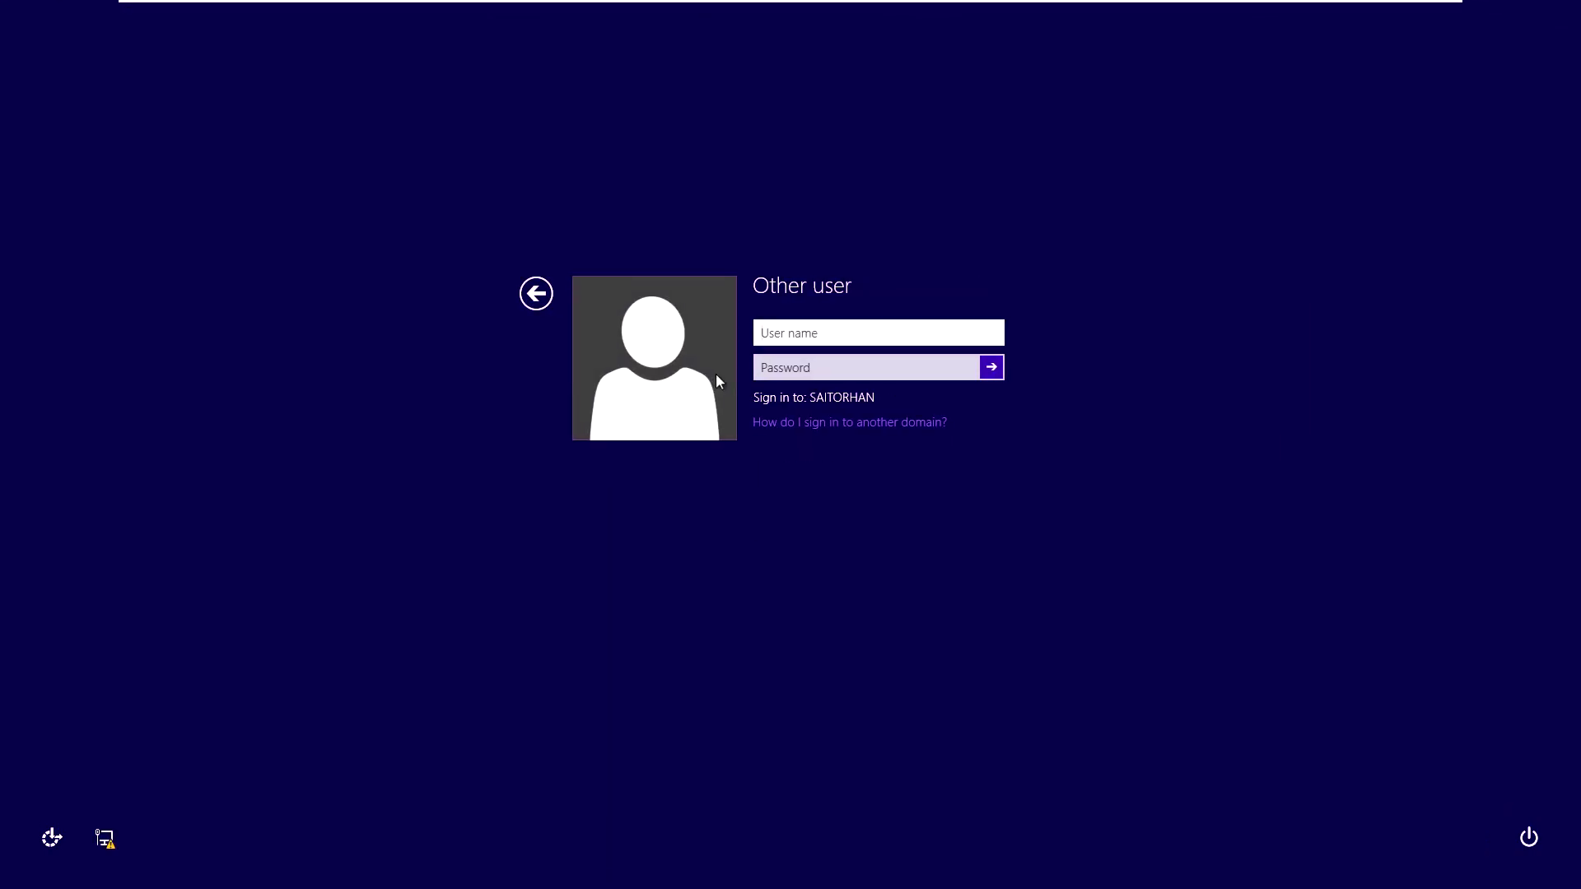
key("Tab")
type("•••••••")
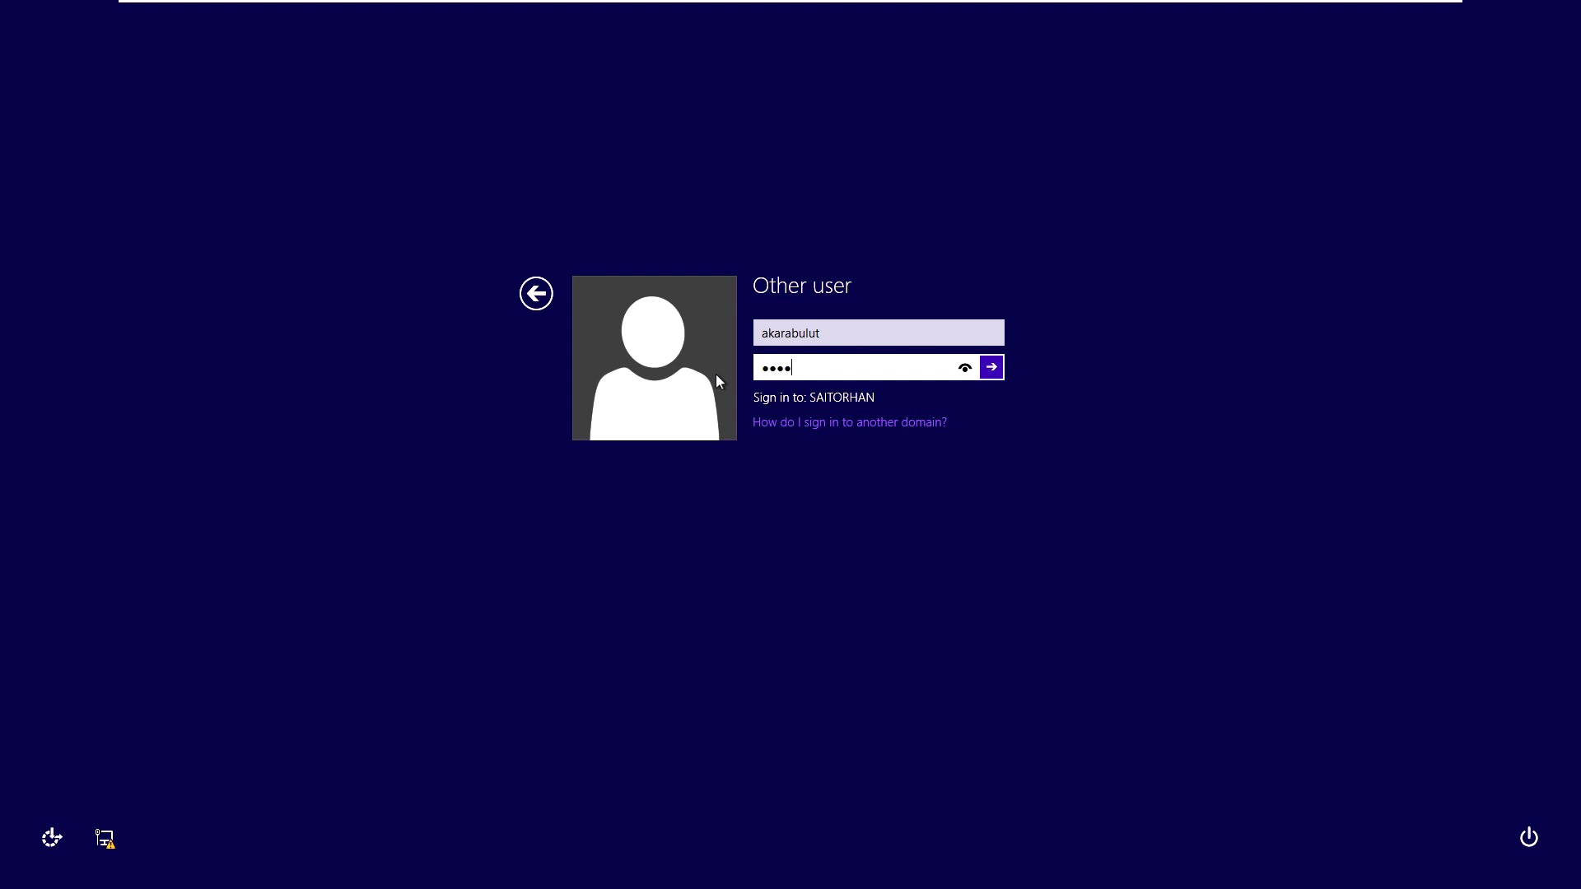
type("••")
key("Return")
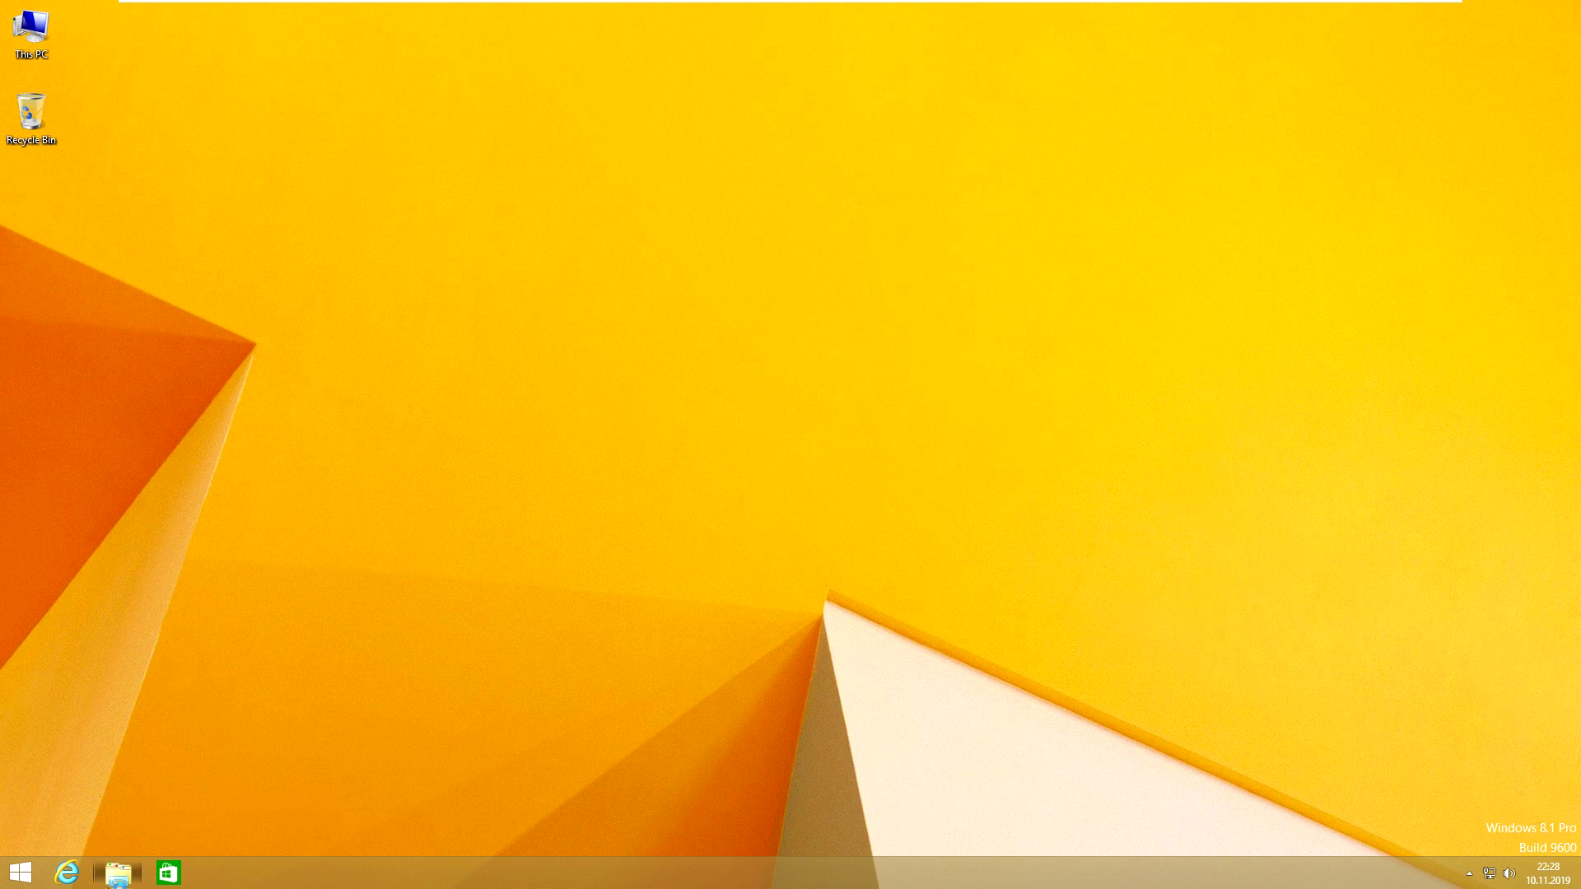
Step: Open Devops (Y:), try creating a new folder, cancel the Access Denied error, and return to the server
left_click(118, 873)
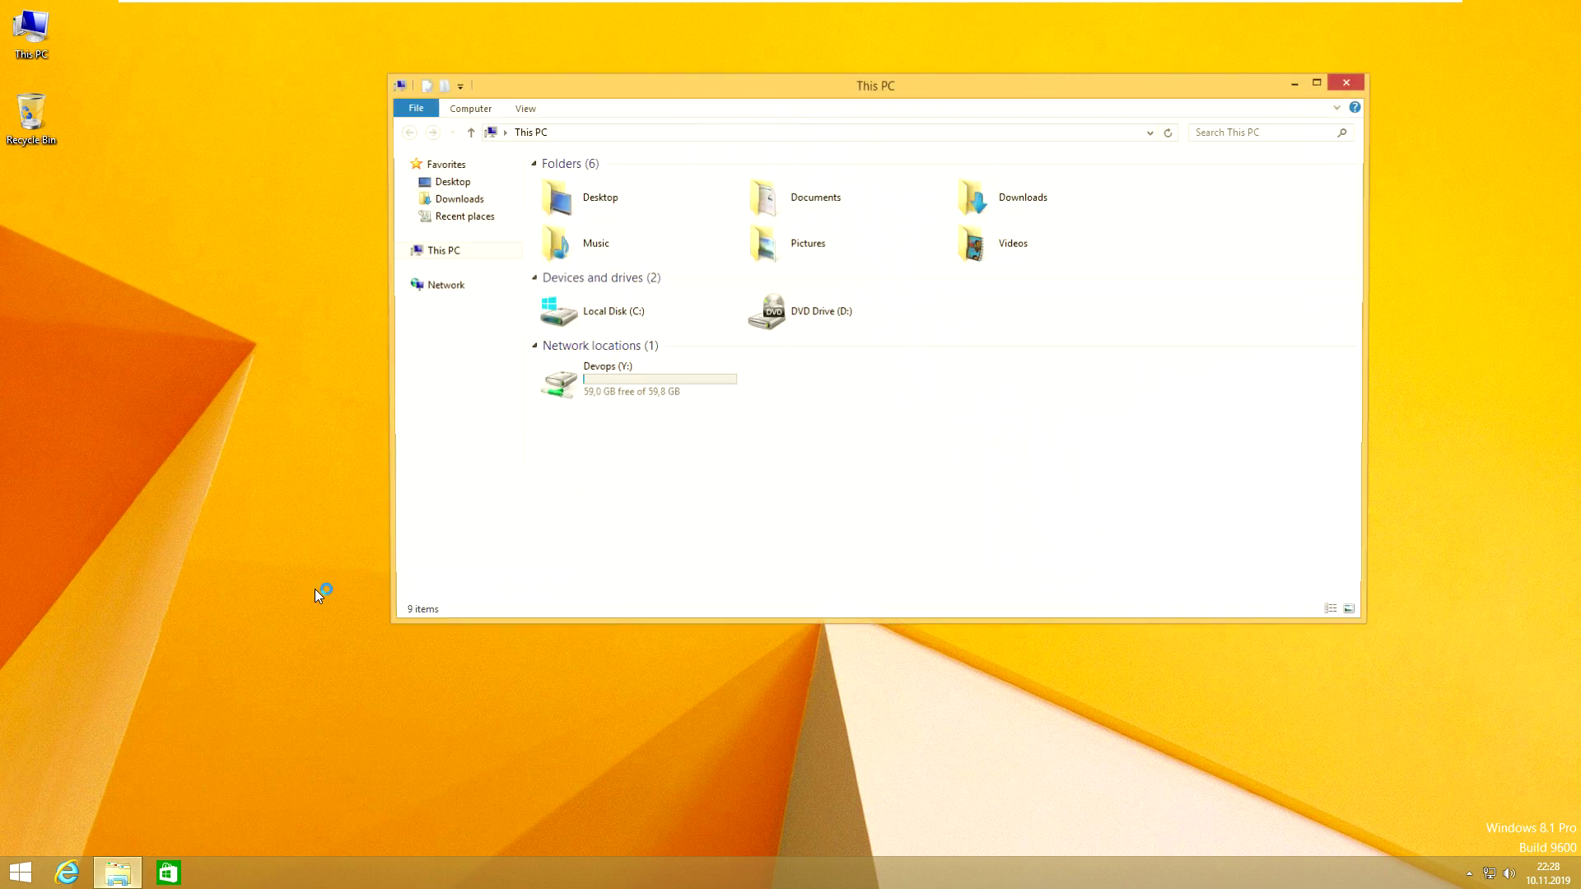
double_click(633, 387)
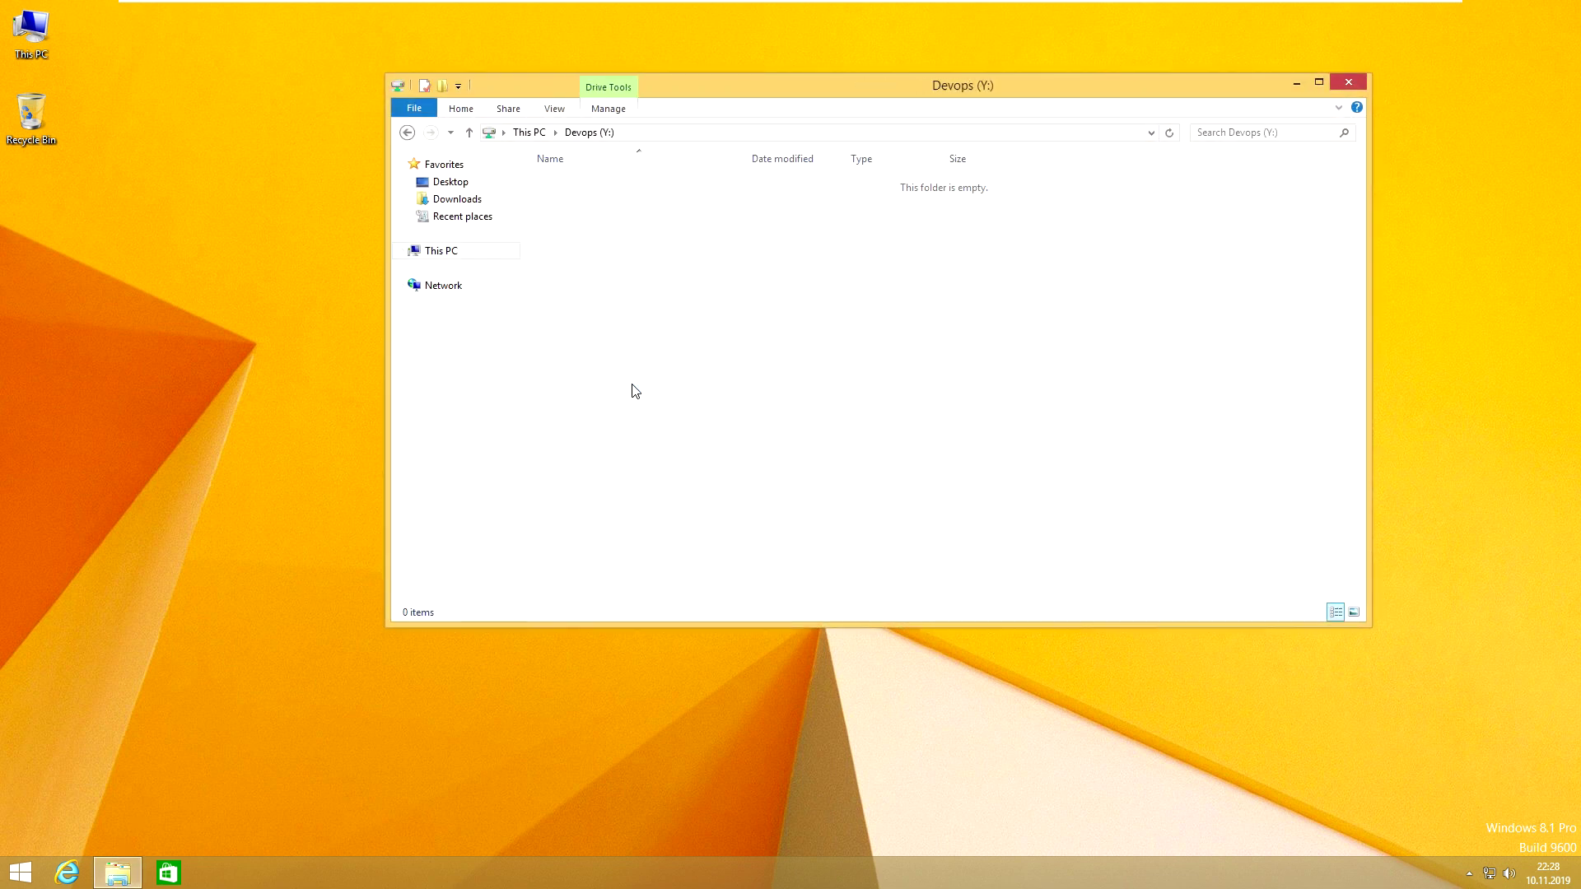
right_click(738, 326)
mouse_move(820, 489)
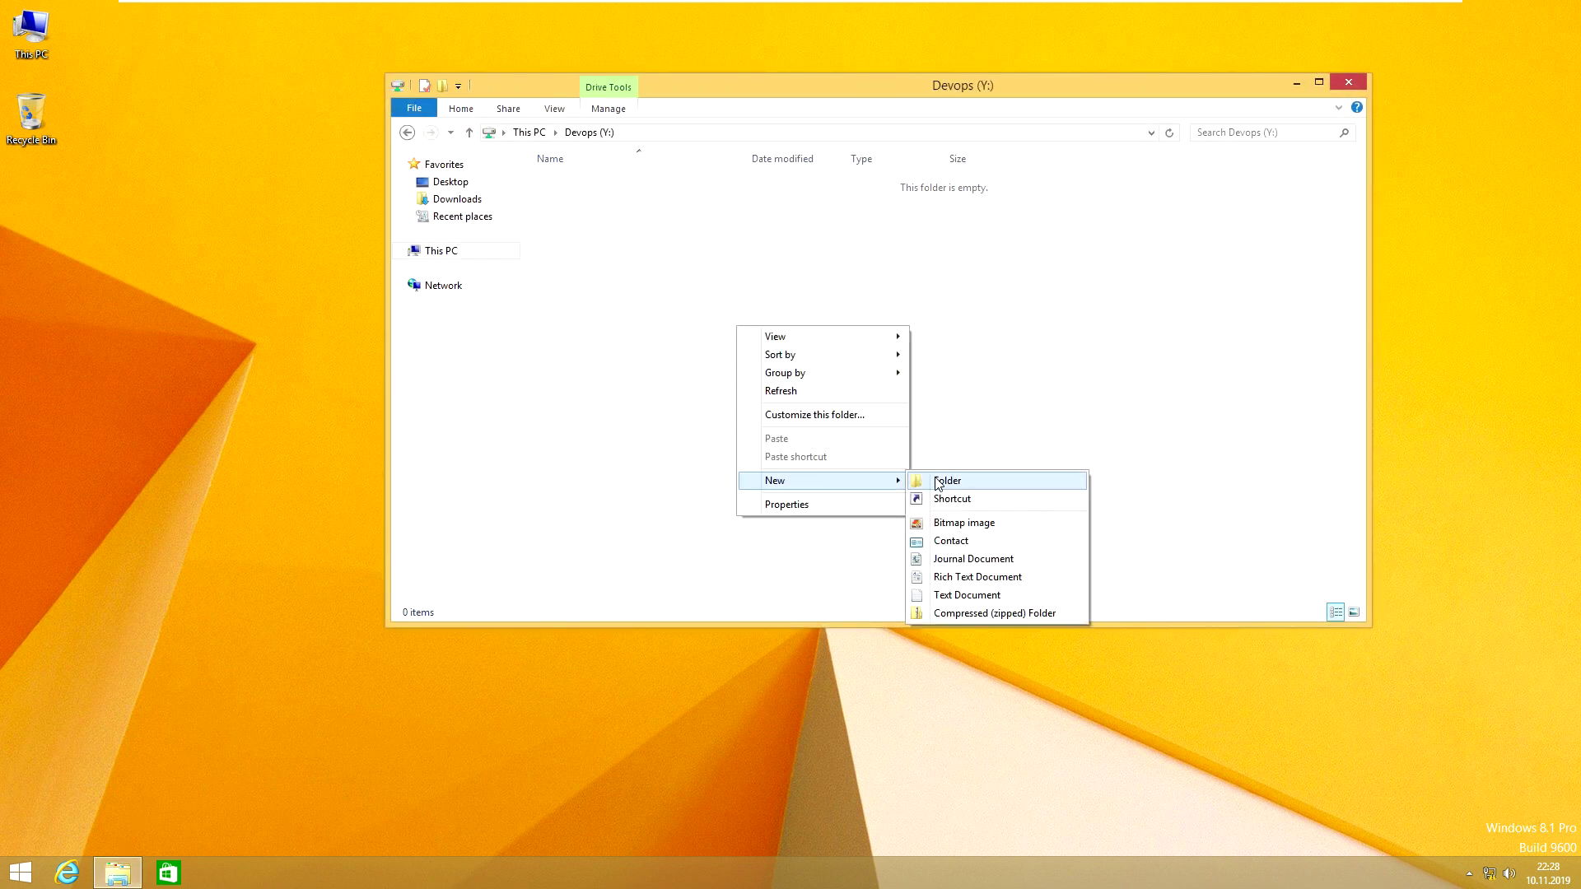
left_click(937, 485)
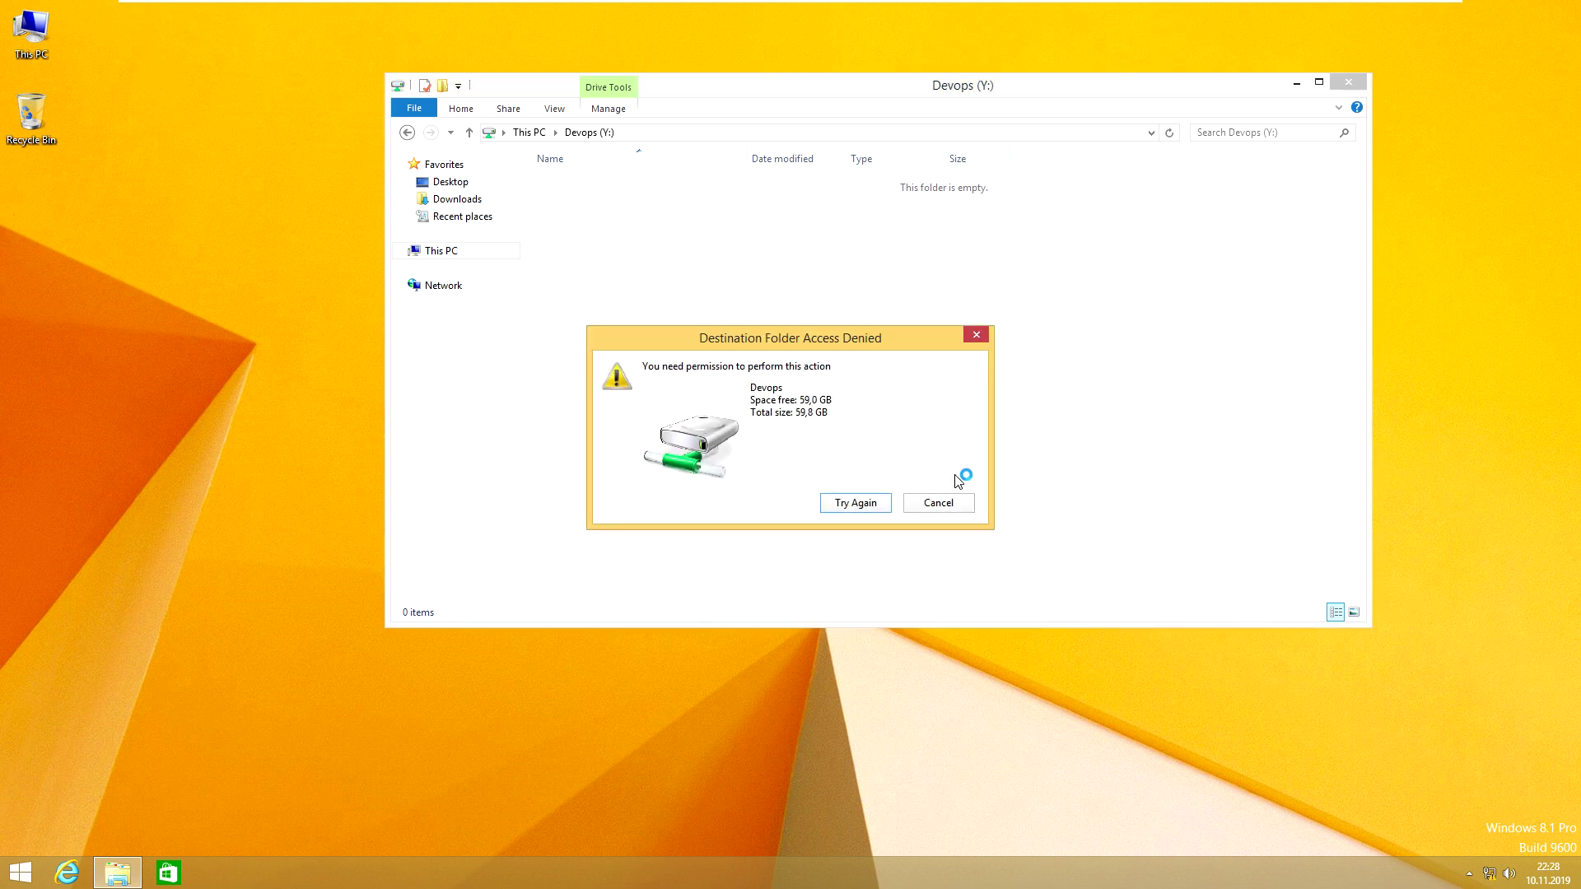
left_click(875, 504)
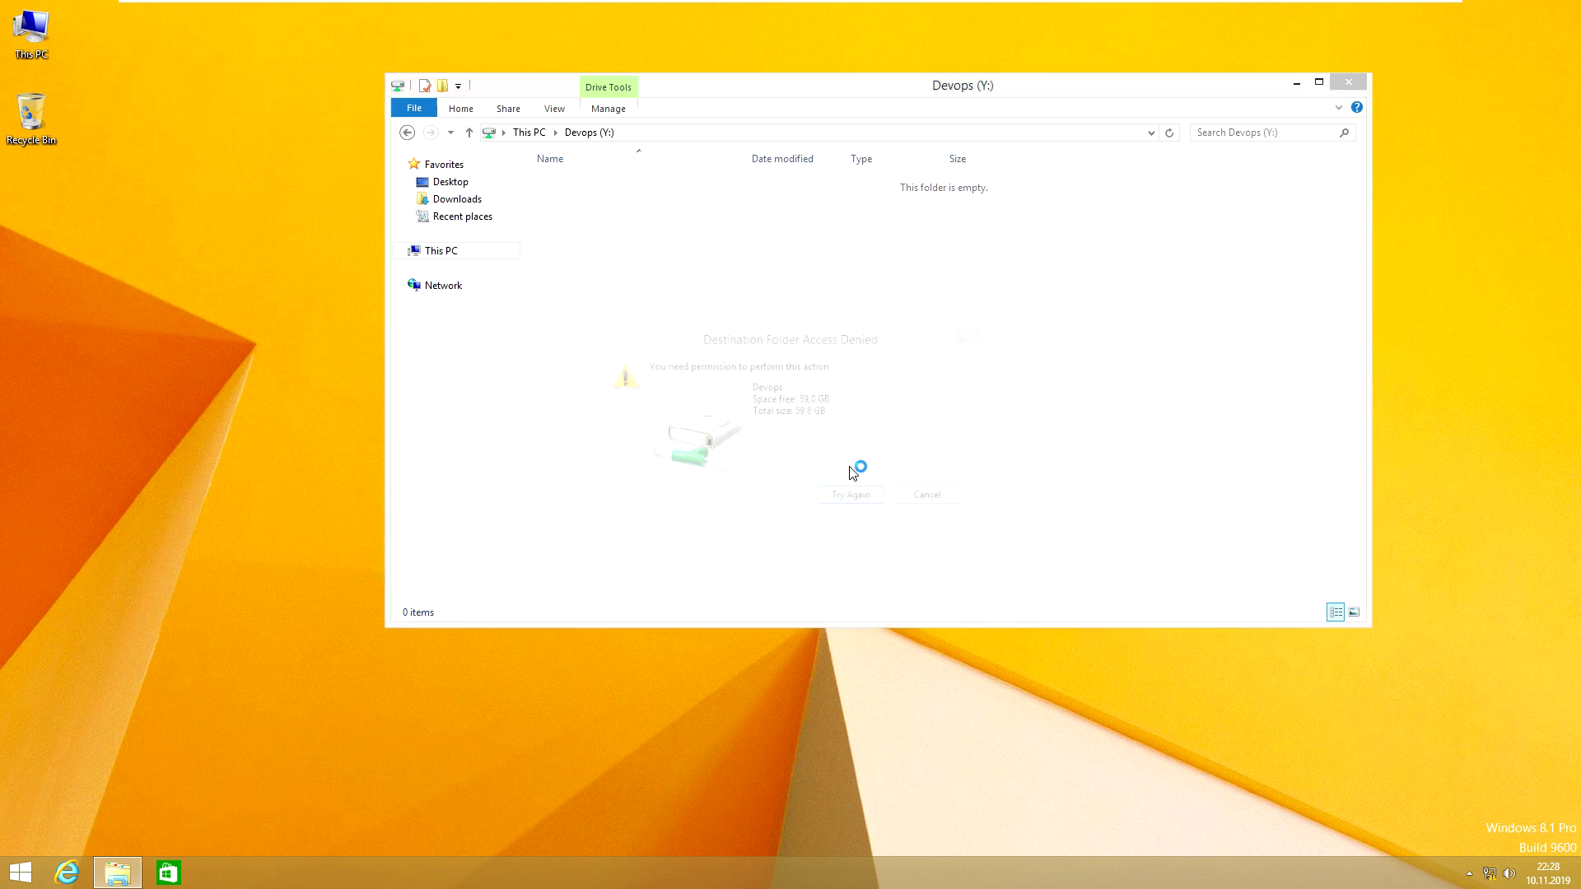
left_click(946, 505)
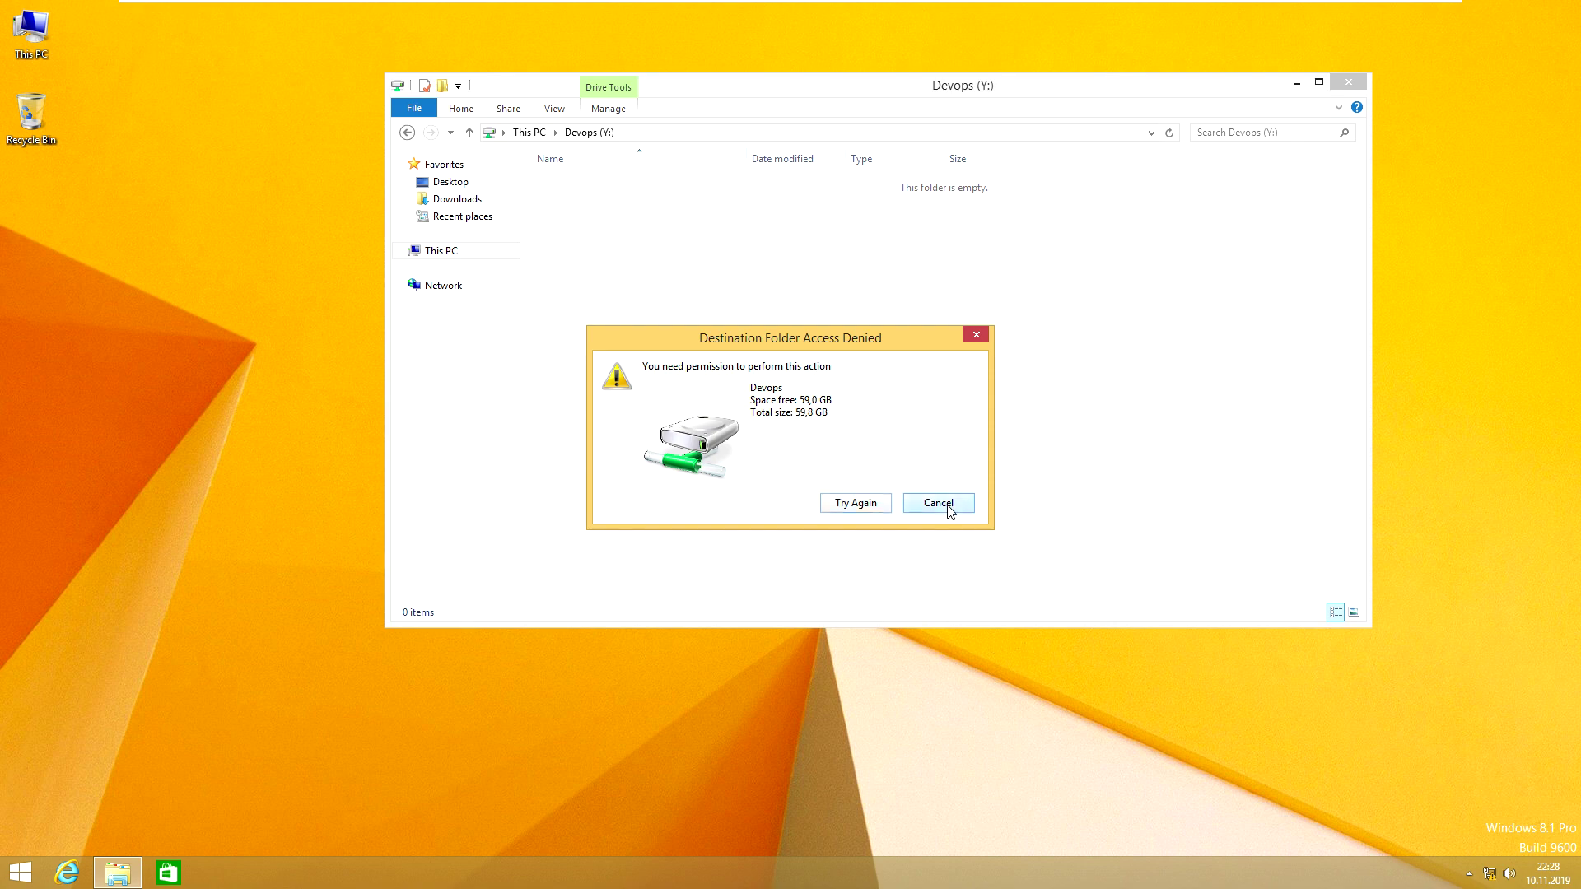
left_click(859, 14)
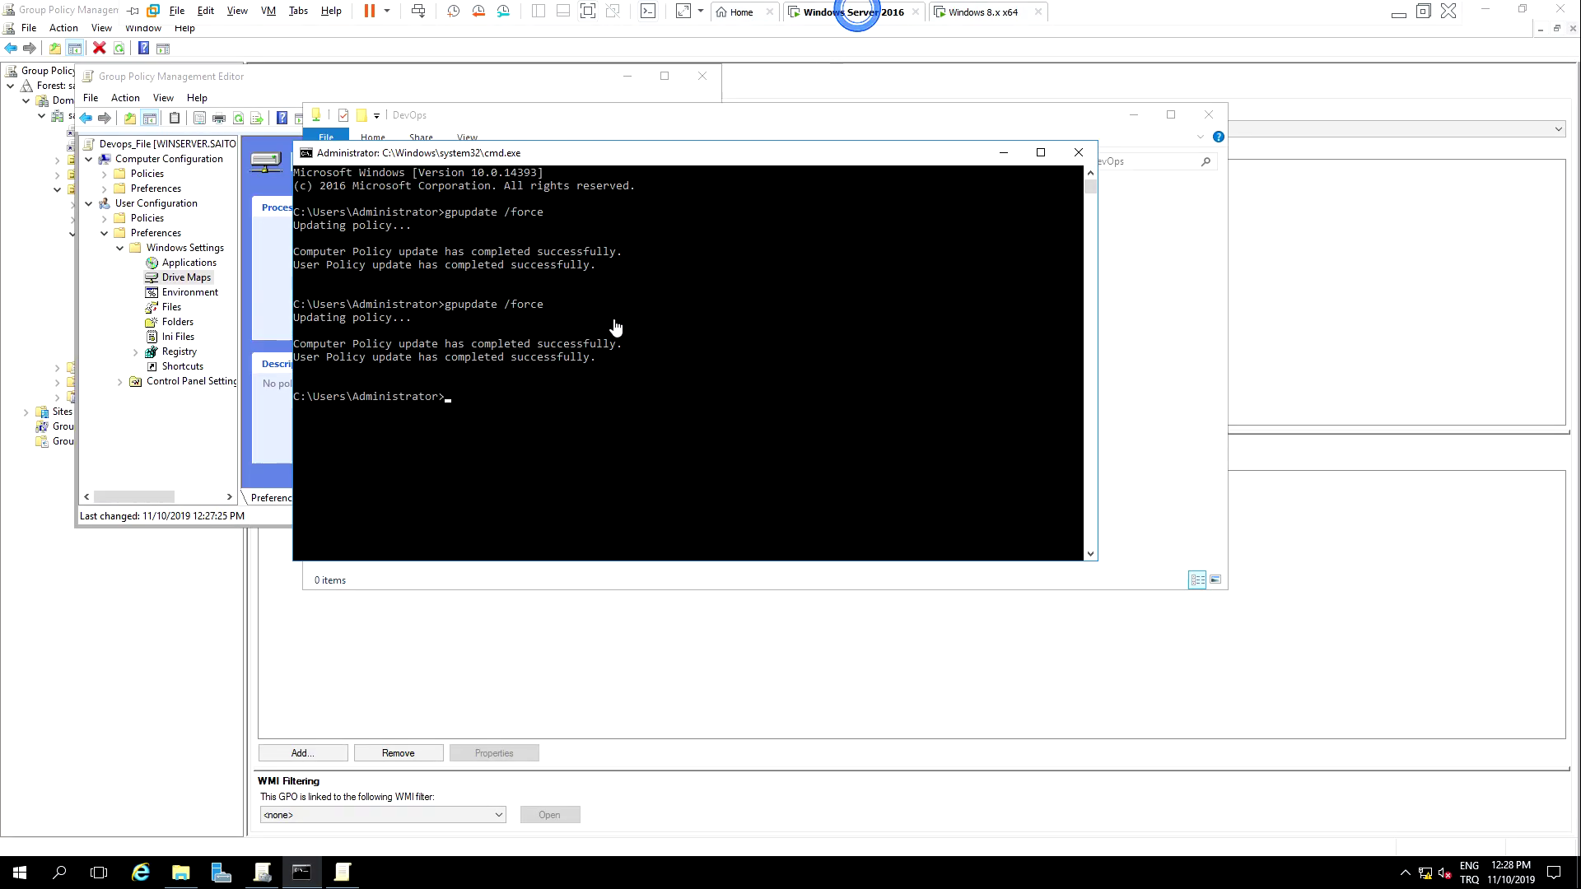
Step: Browse the server to Files (E:) and open the DevOps folder's Properties
left_click(186, 880)
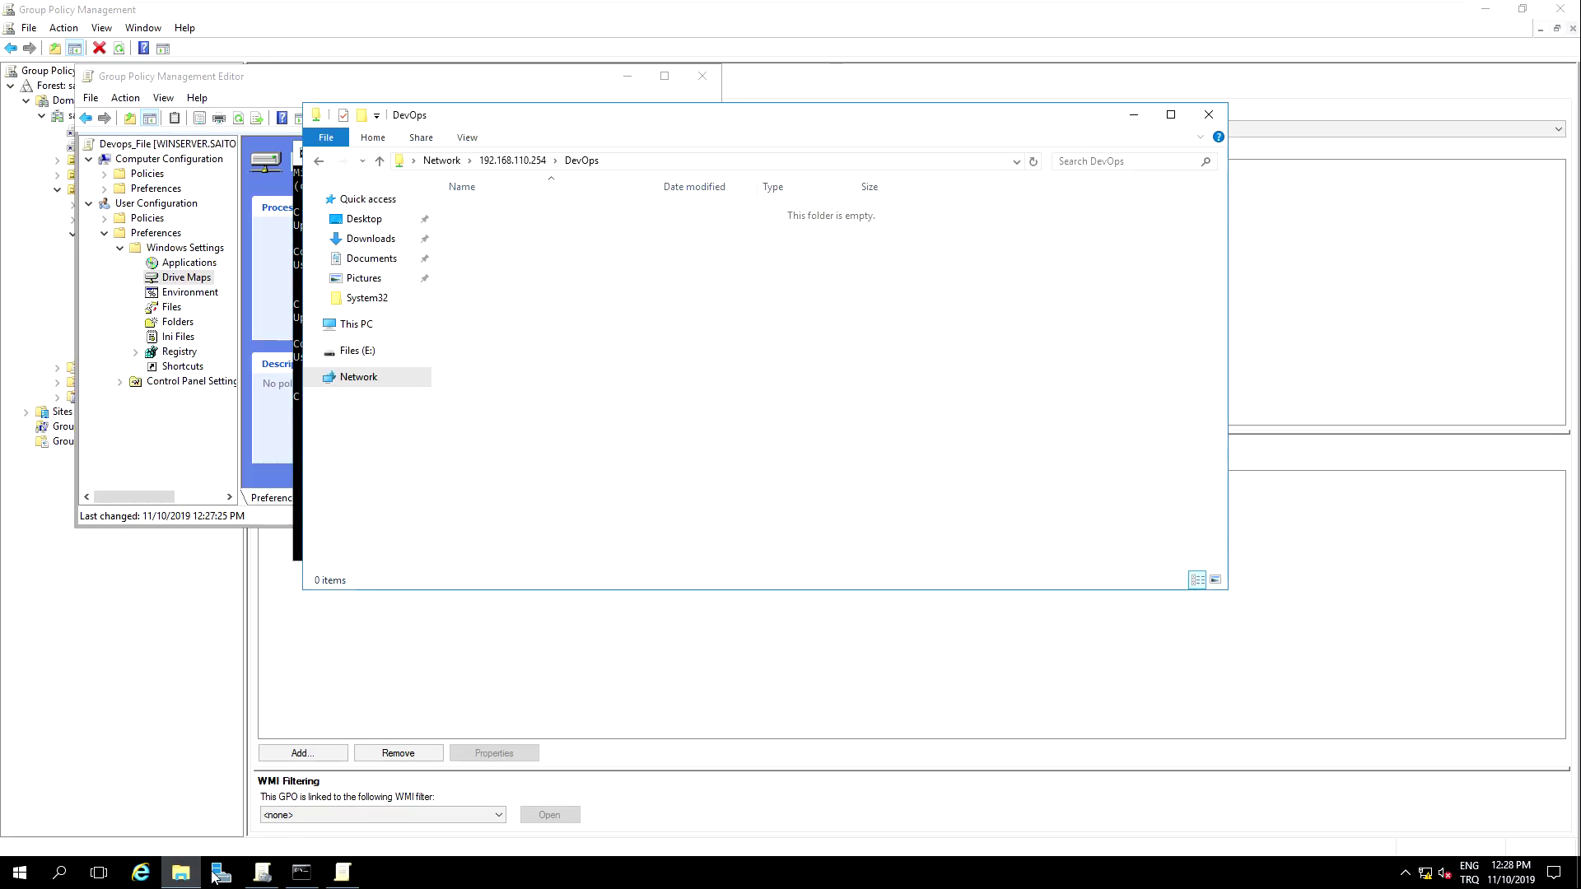
left_click(516, 161)
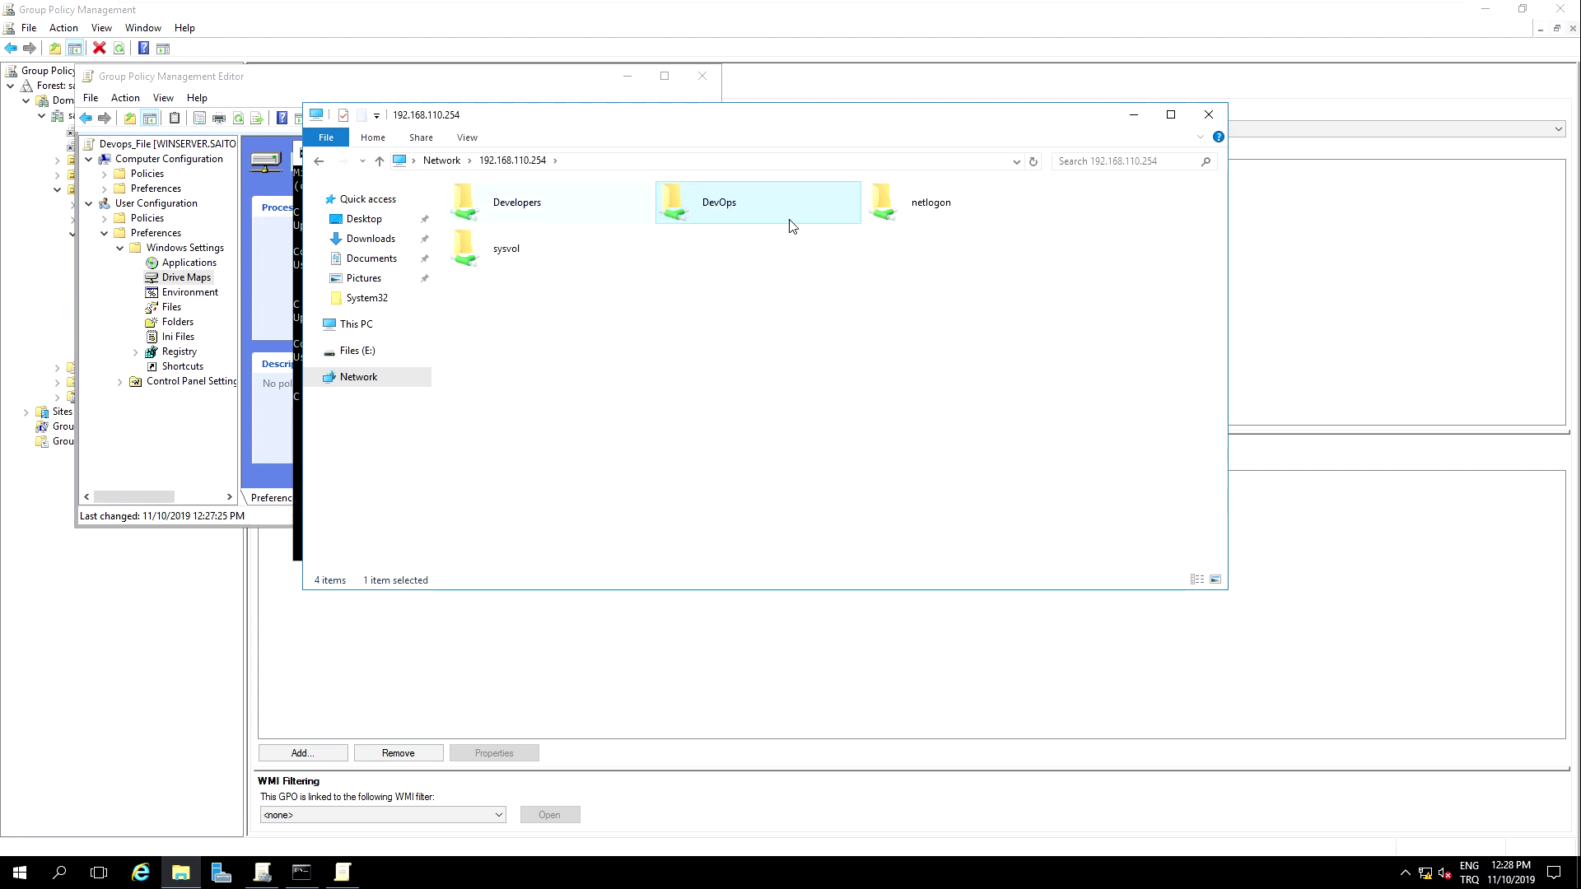
right_click(741, 209)
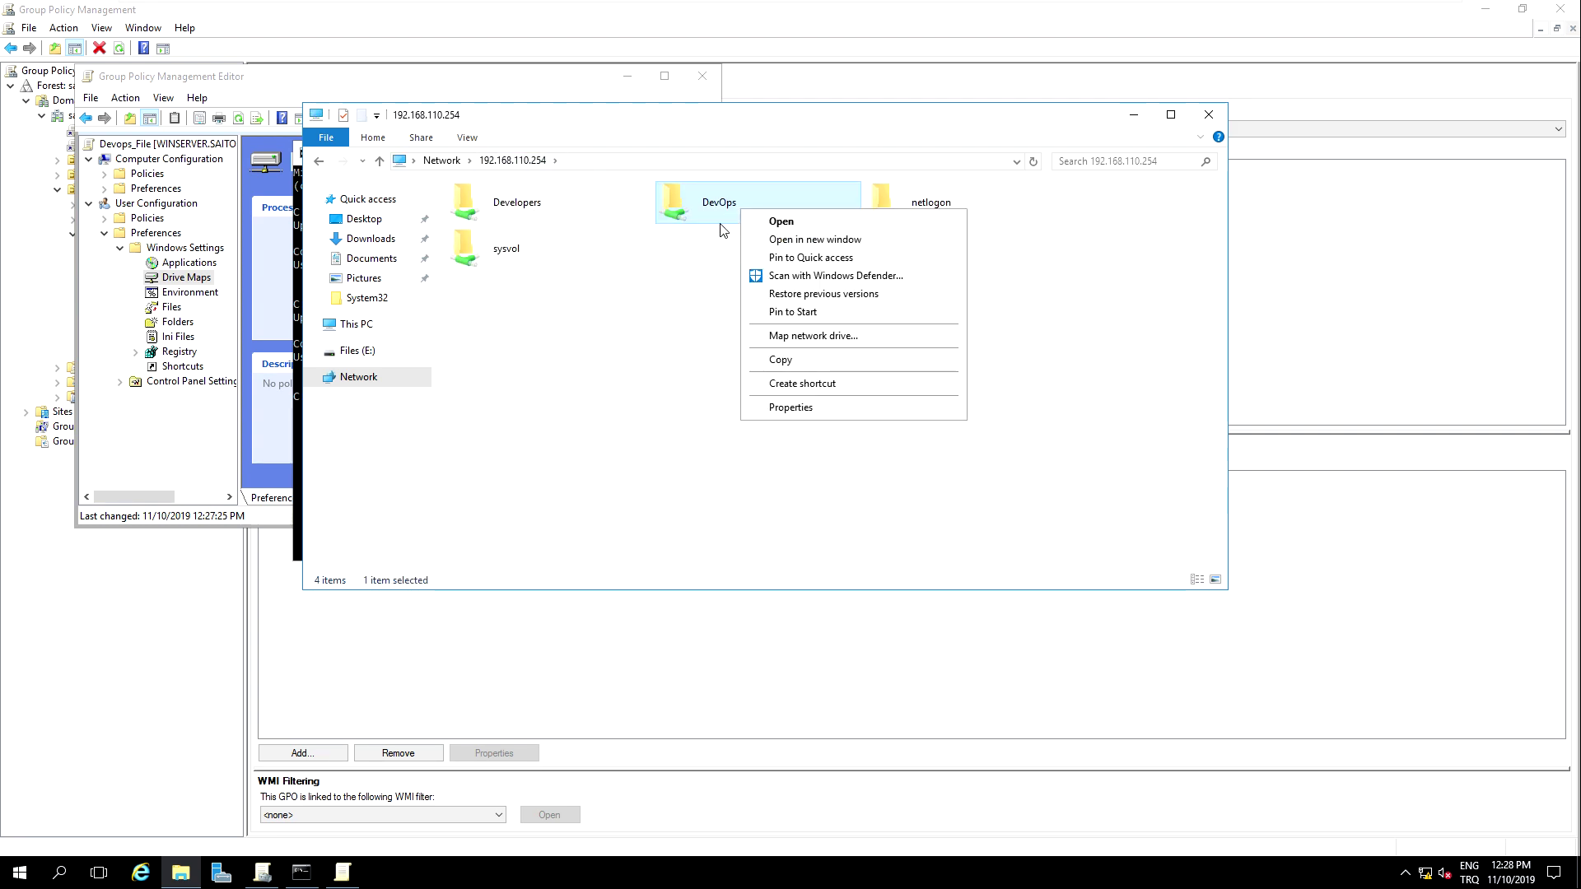
left_click(362, 325)
double_click(969, 351)
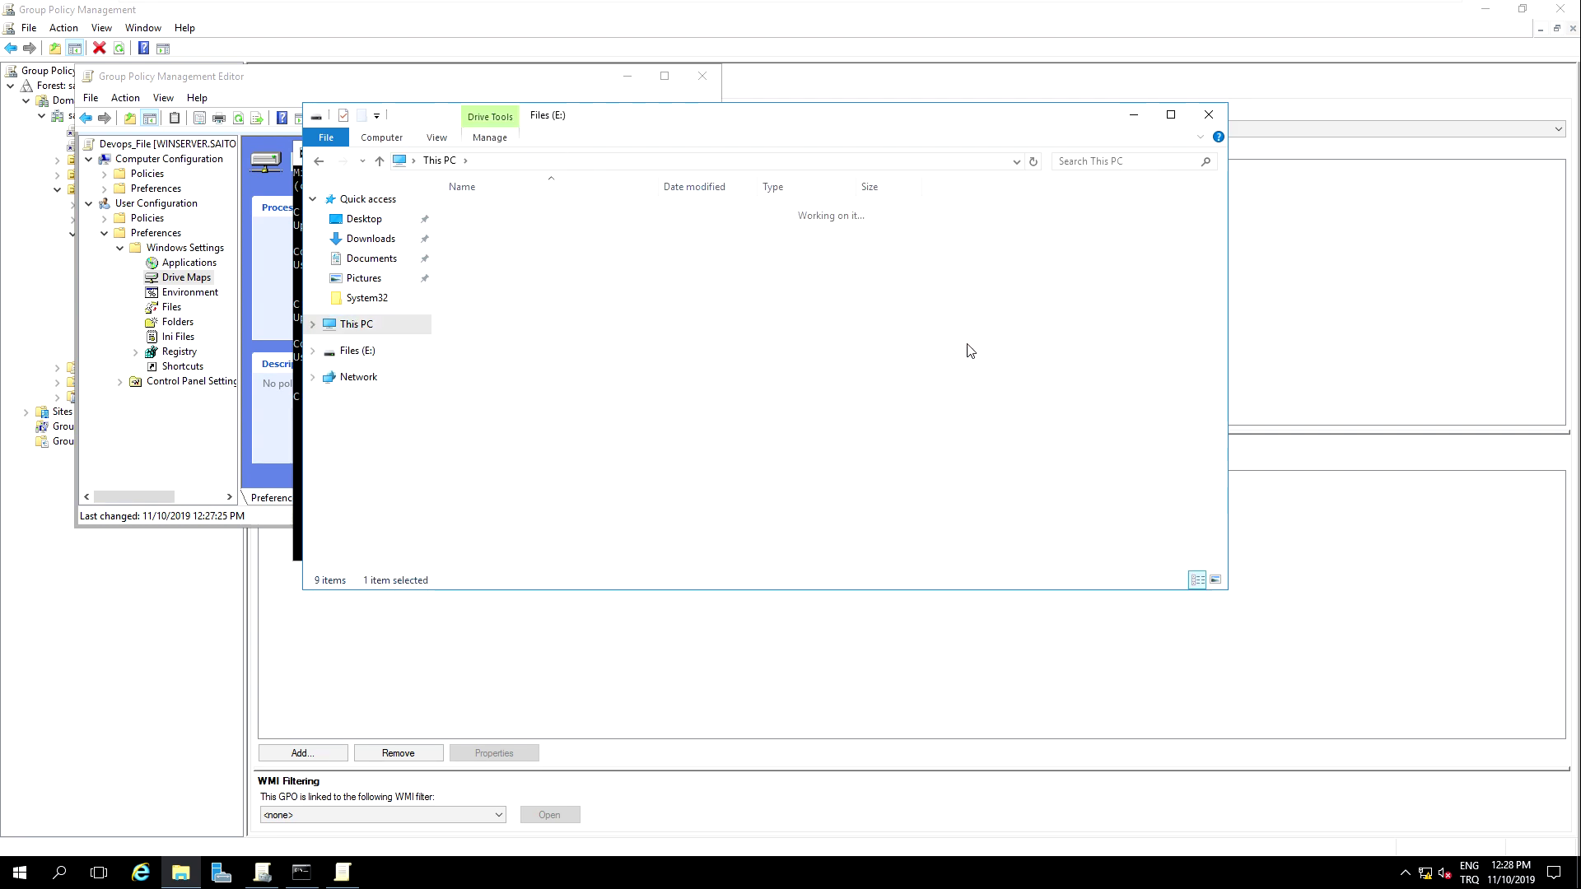
right_click(533, 234)
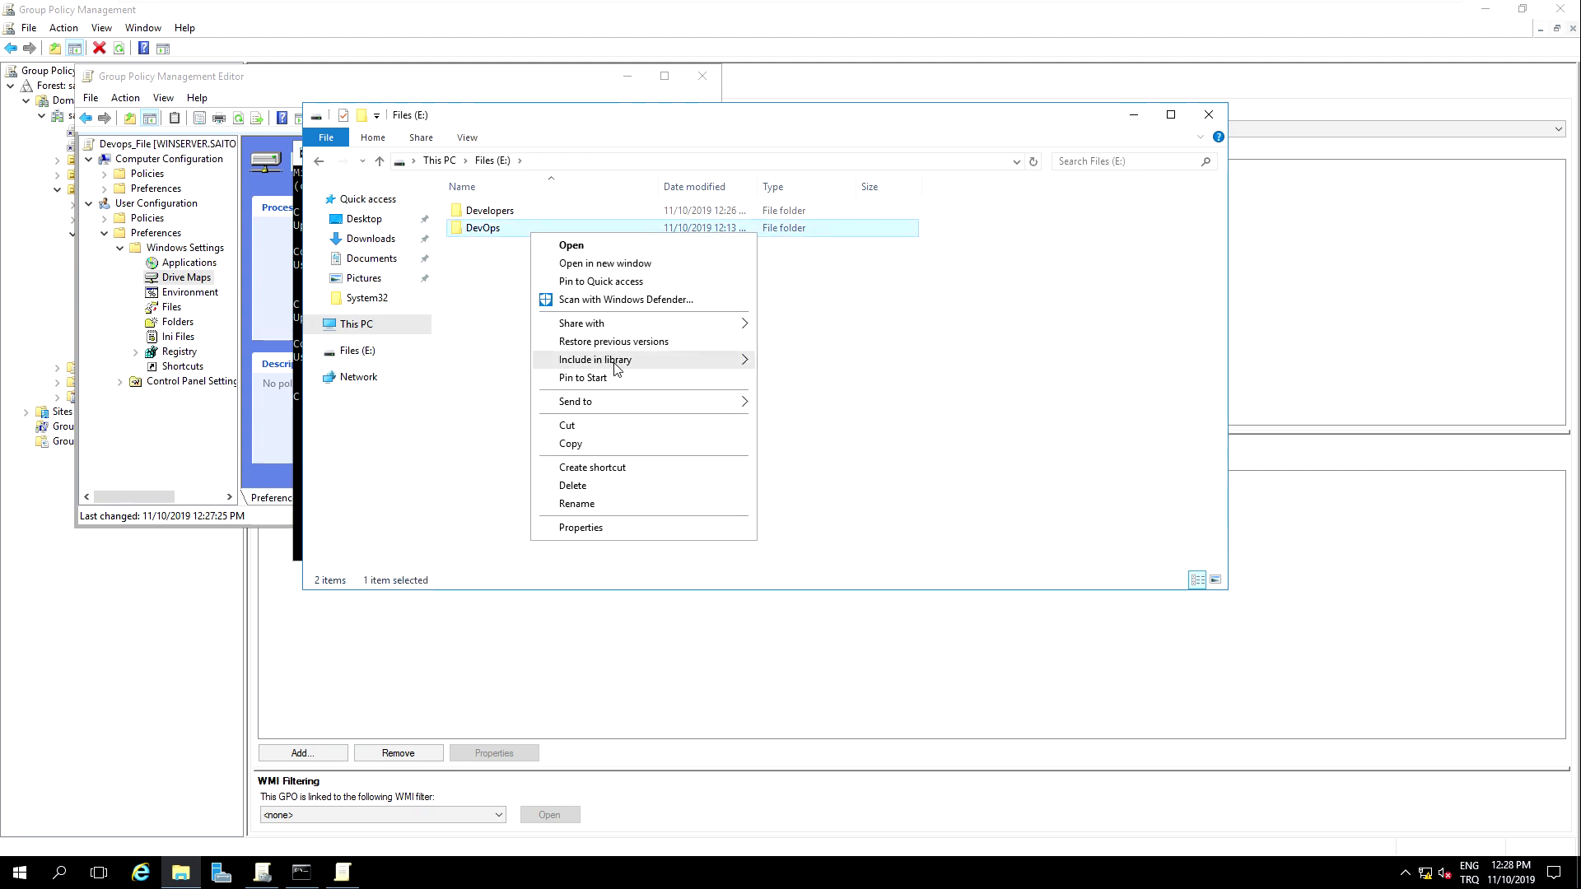
left_click(640, 528)
Step: In the DevOps folder's Security permissions, set Allow Full control for the domain user and apply
left_click(782, 288)
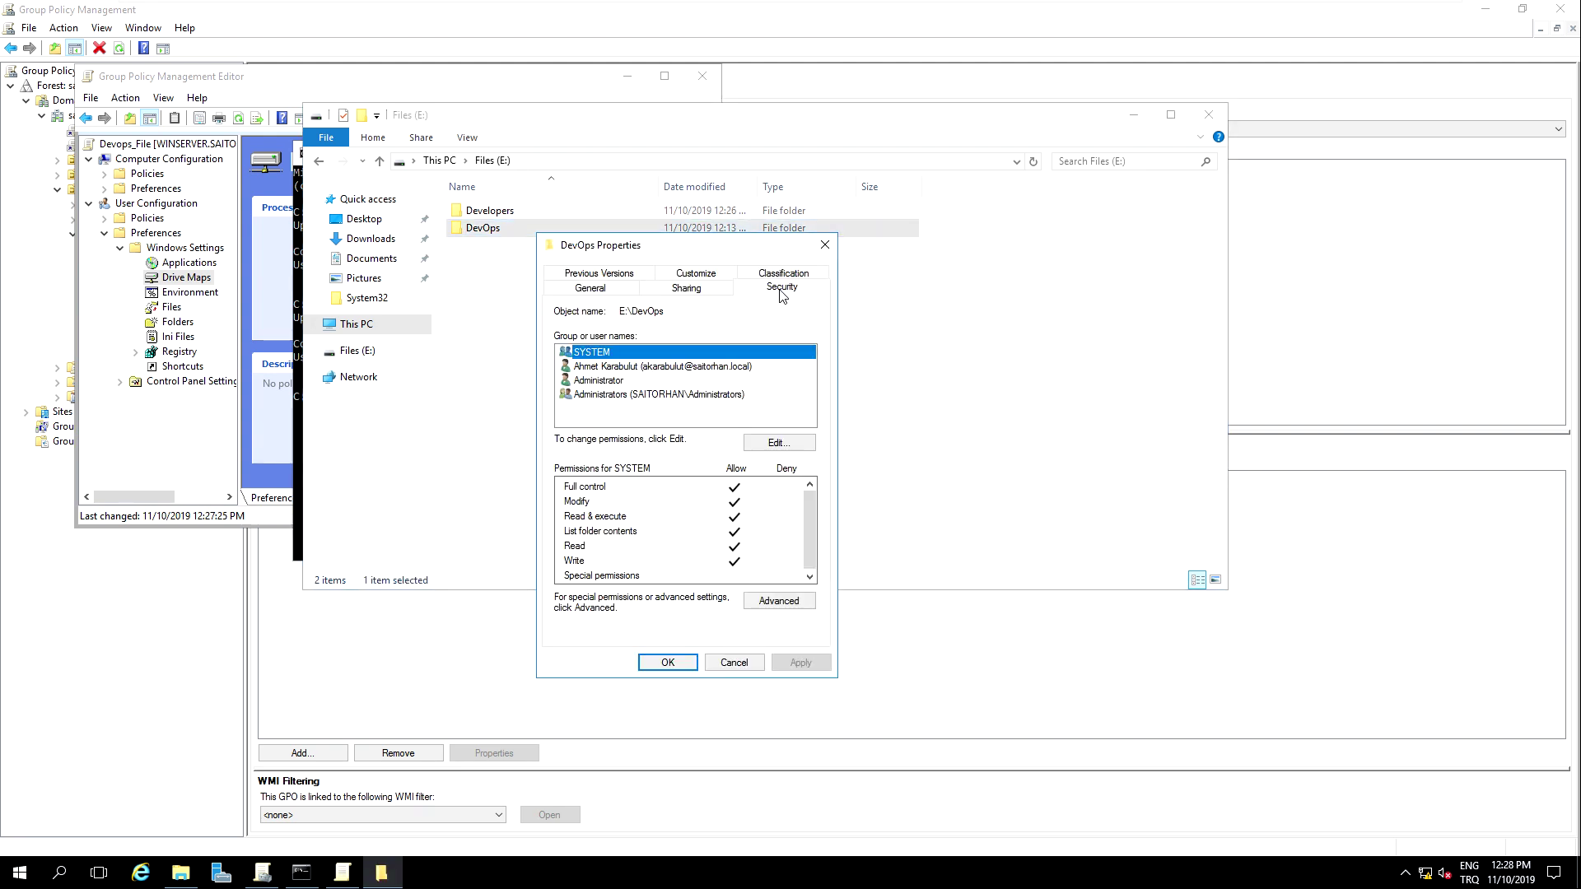
left_click(644, 372)
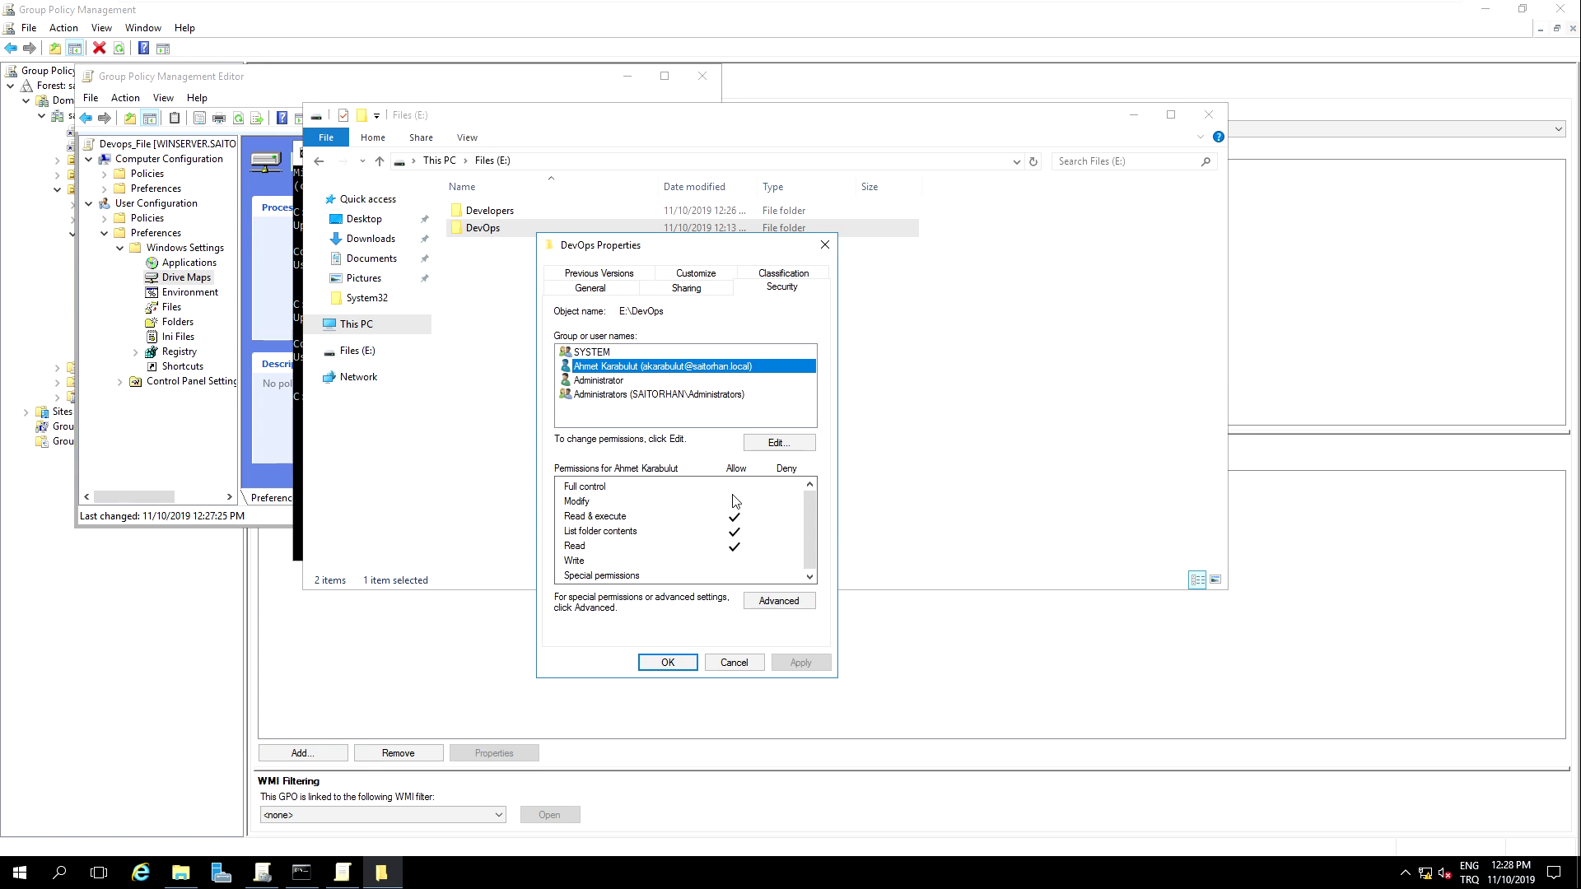
left_click(770, 444)
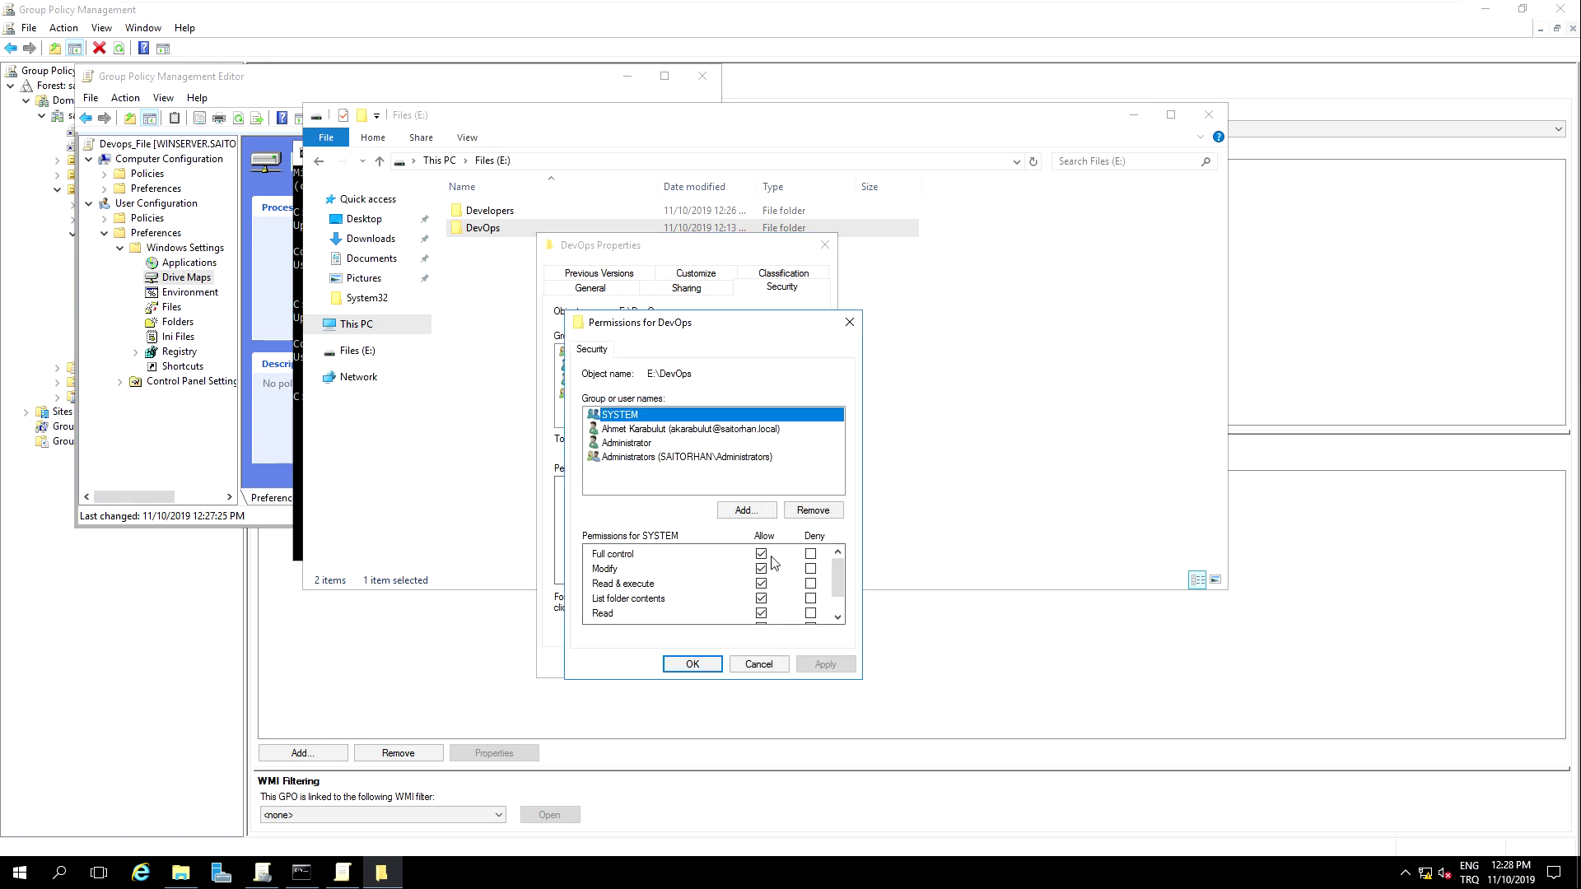
left_click(685, 432)
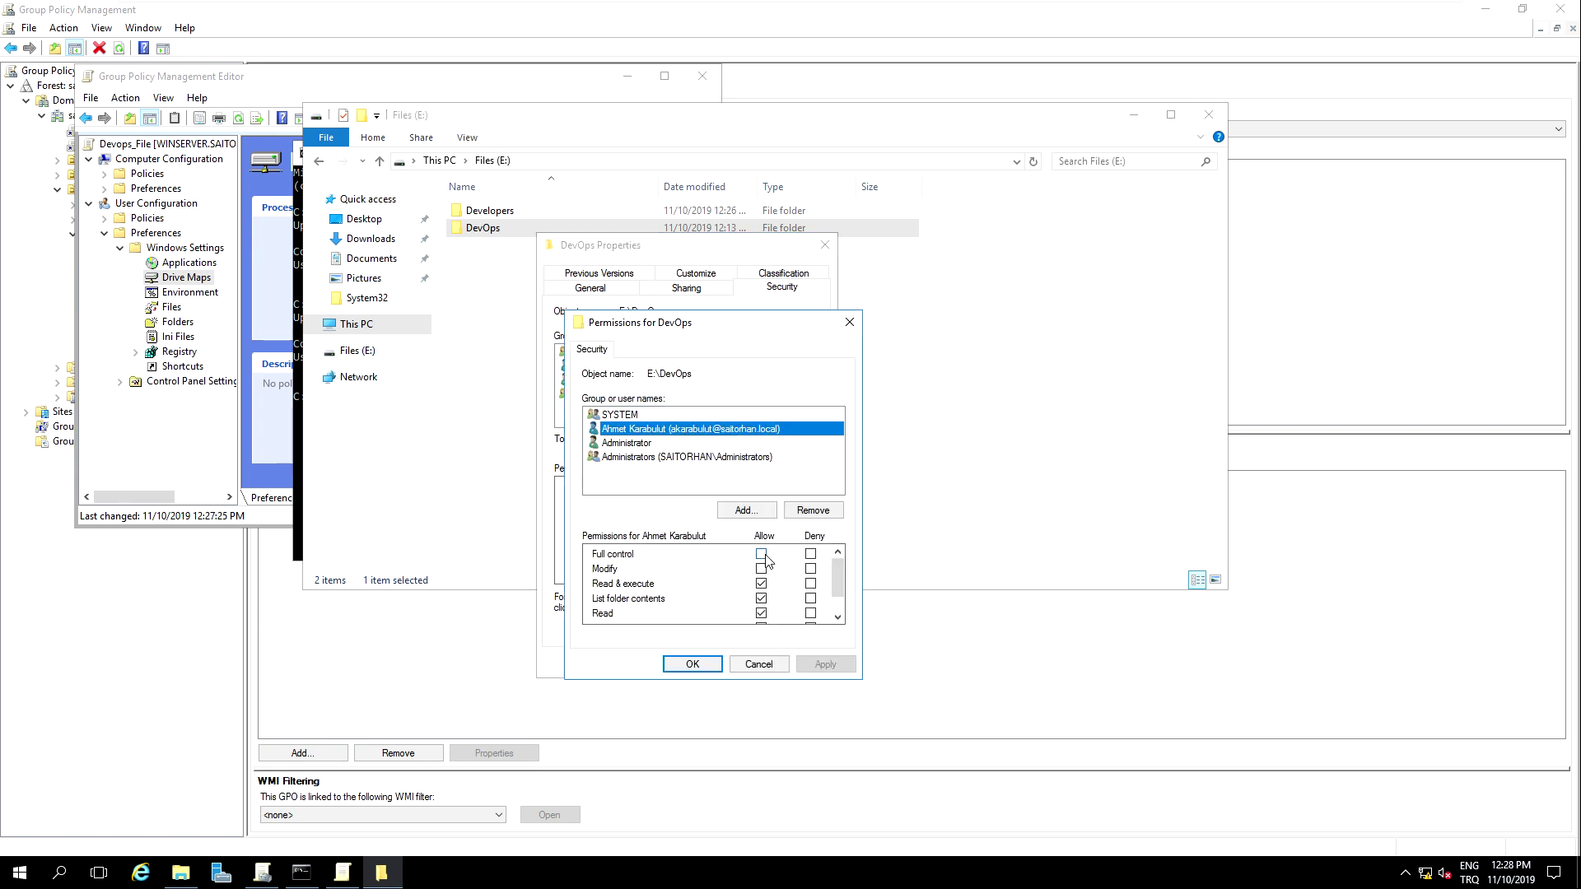
left_click(762, 554)
left_click(825, 664)
left_click(710, 664)
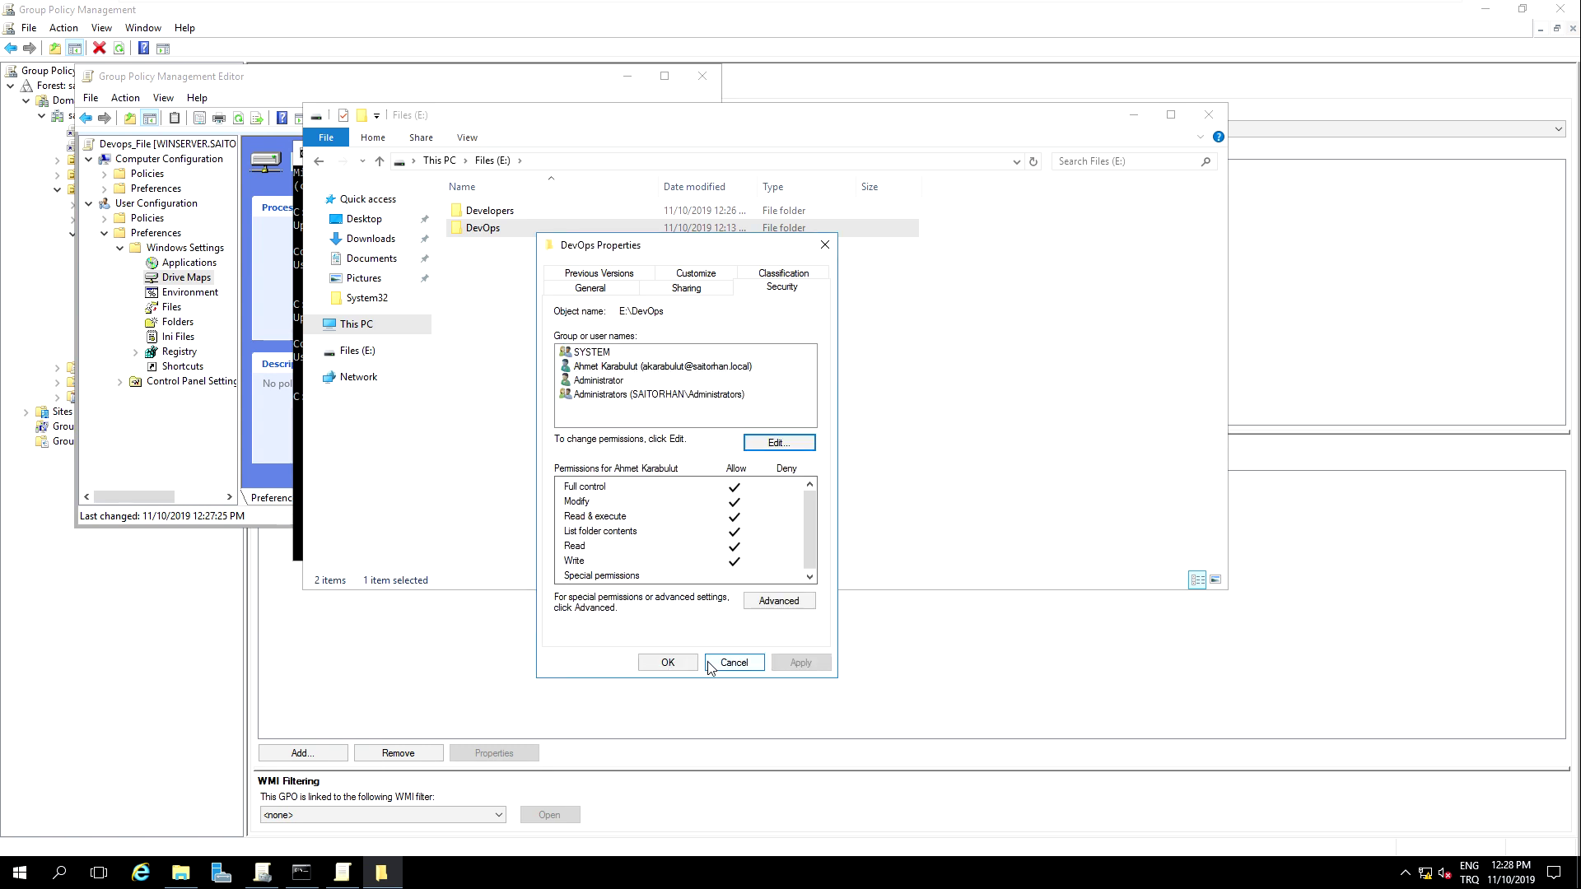